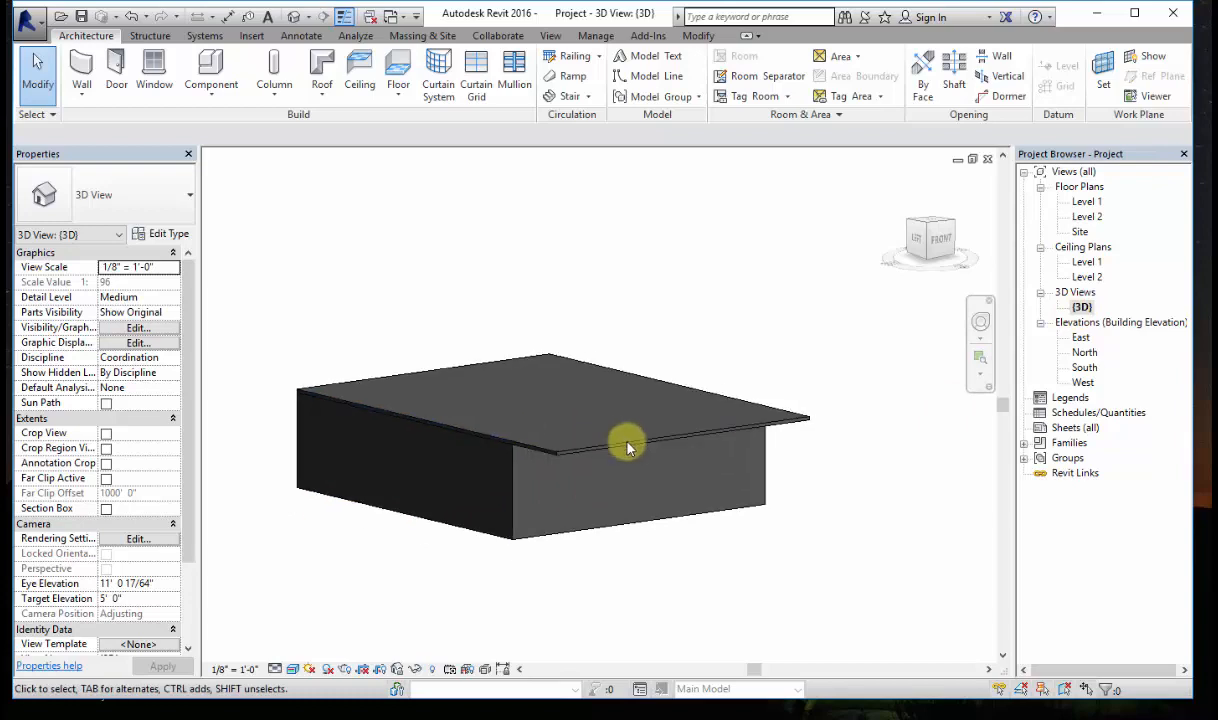
scroll(623, 539, "up", 3)
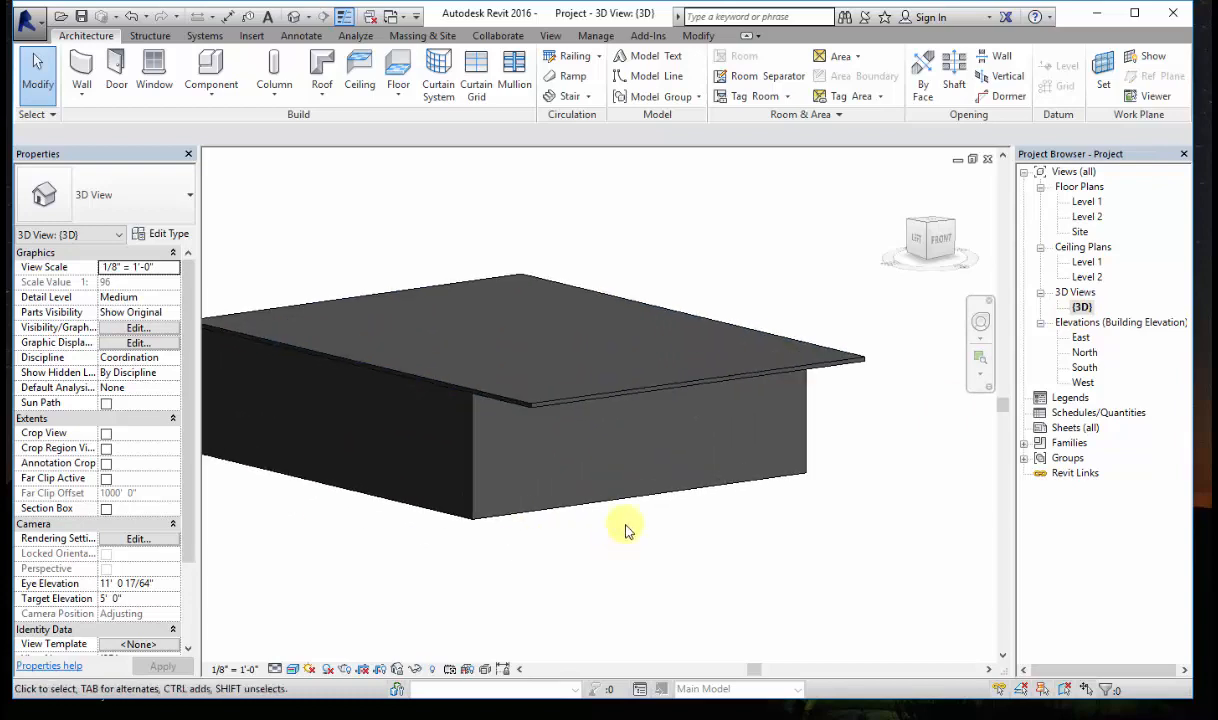
key("r")
key("f")
key("Return")
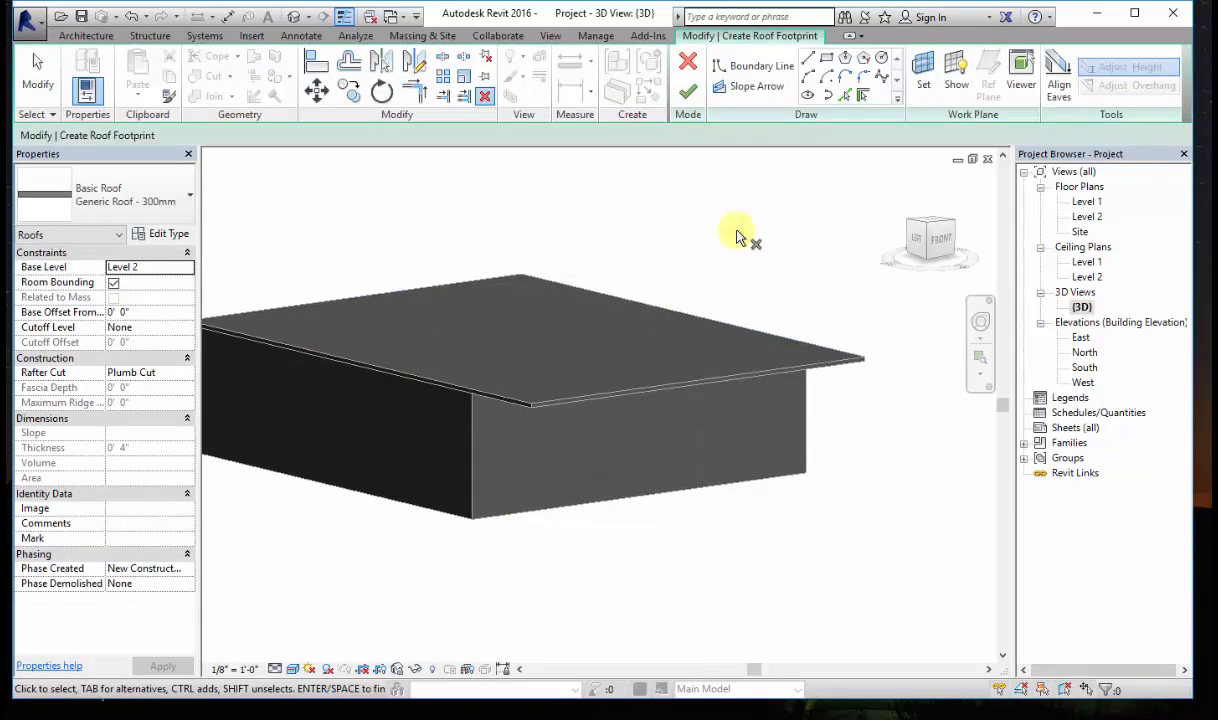
left_click(688, 63)
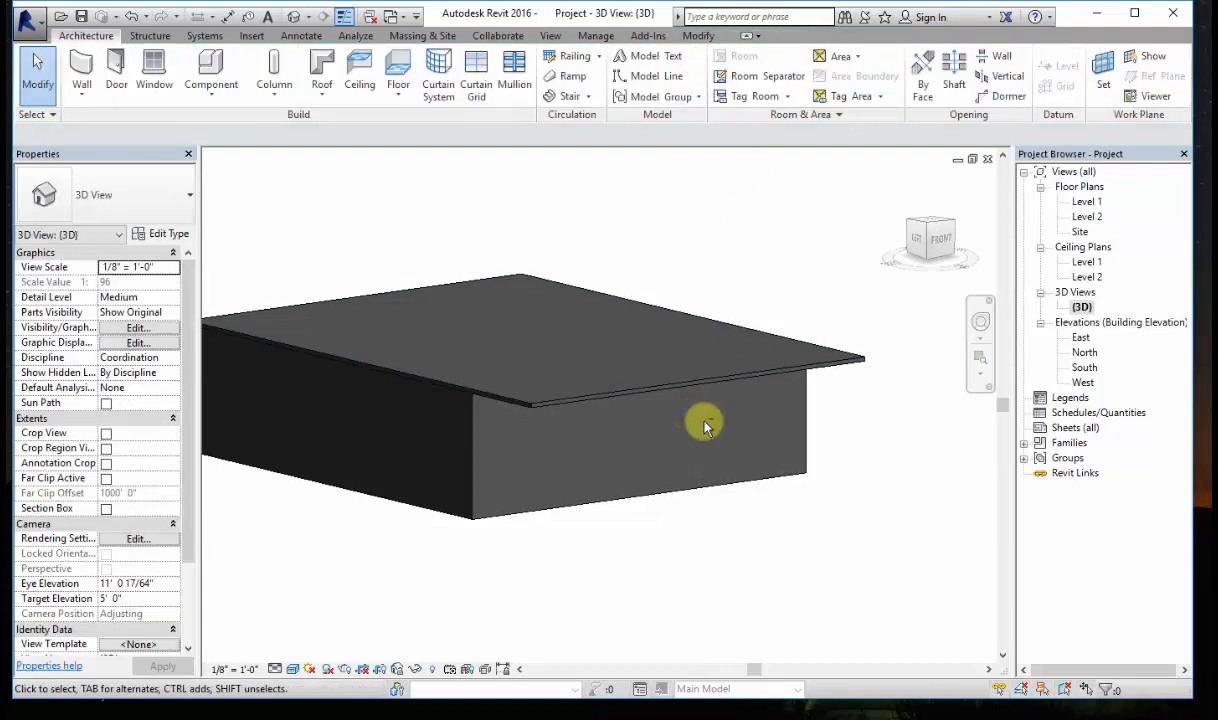
Step: Open the Level 1 floor plan and set its underlay to Level 2
middle_click_drag(670, 443, 662, 469, "shift")
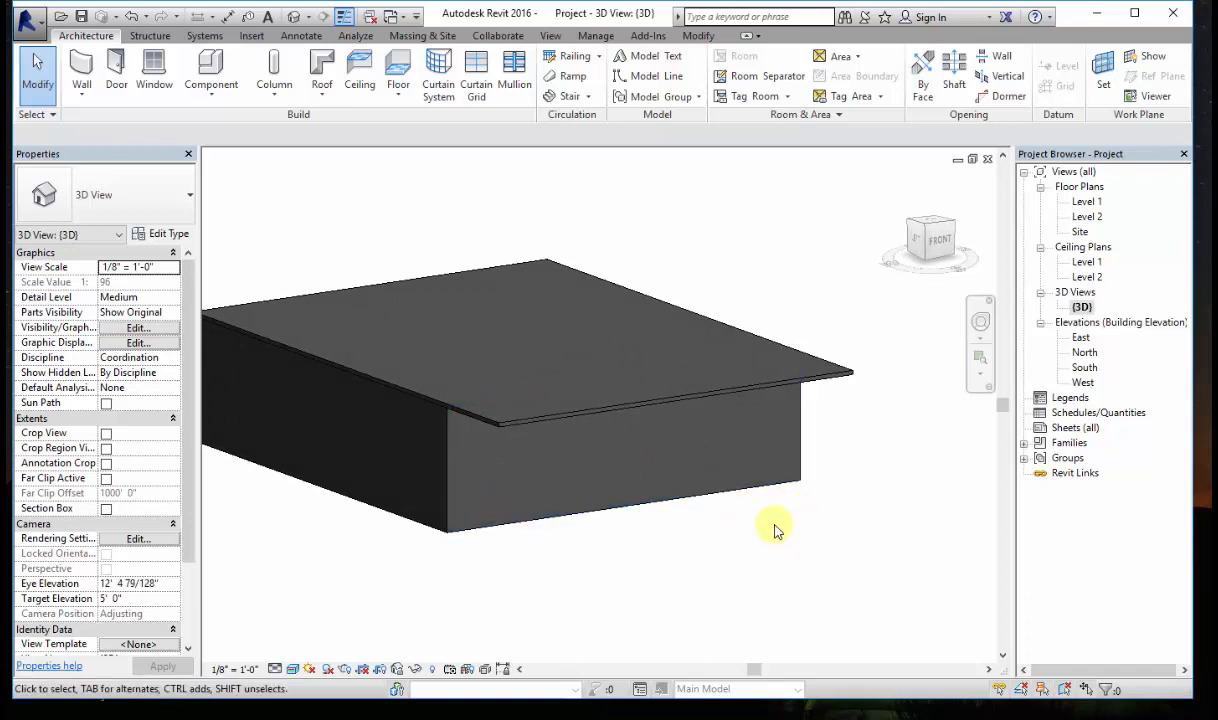
scroll(775, 531, "up", 1)
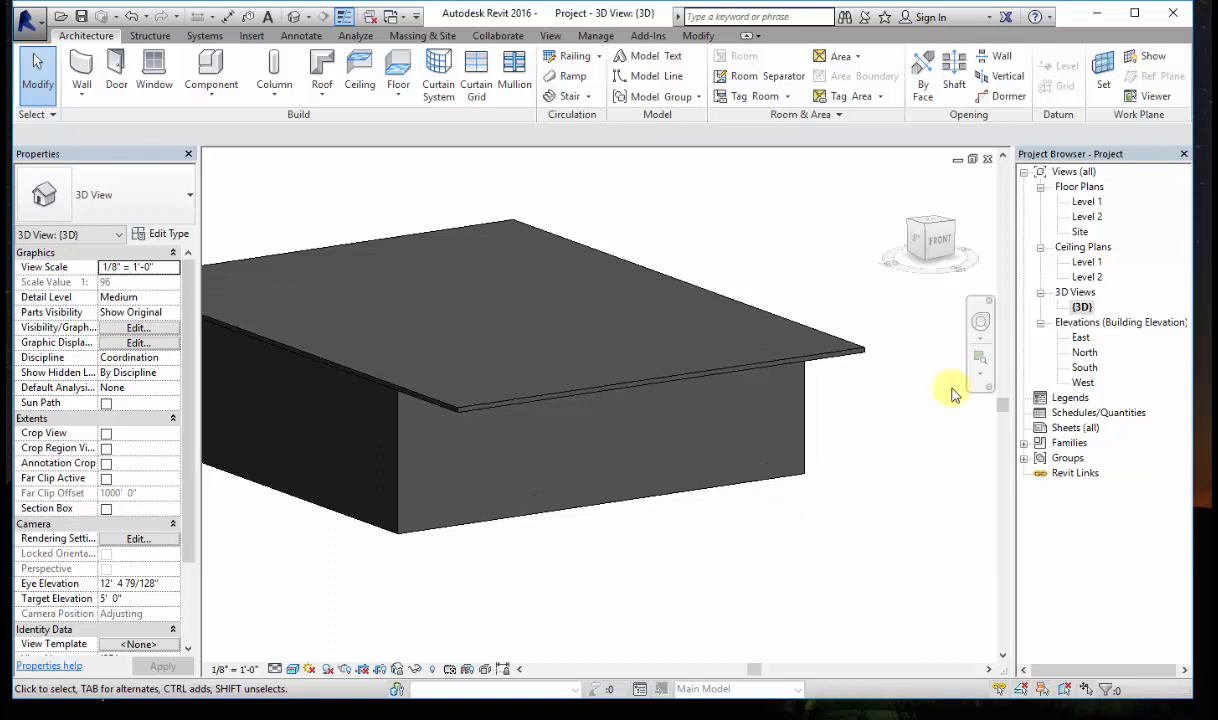
double_click(1090, 217)
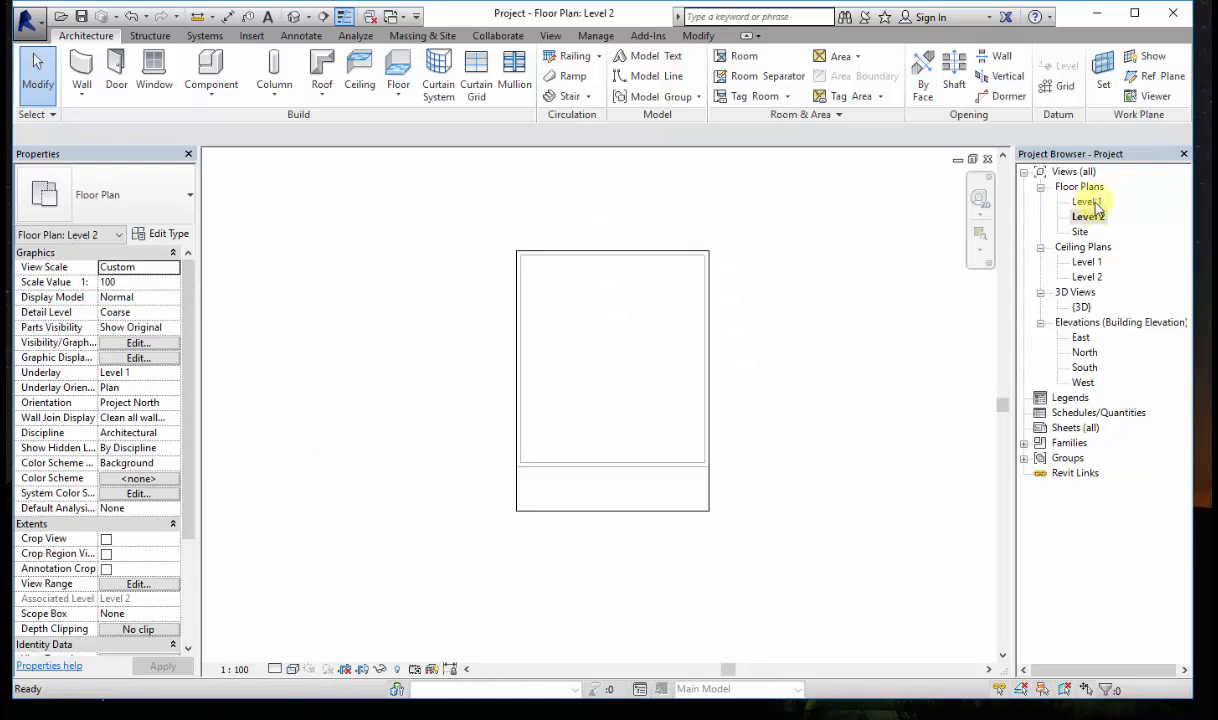
double_click(1092, 202)
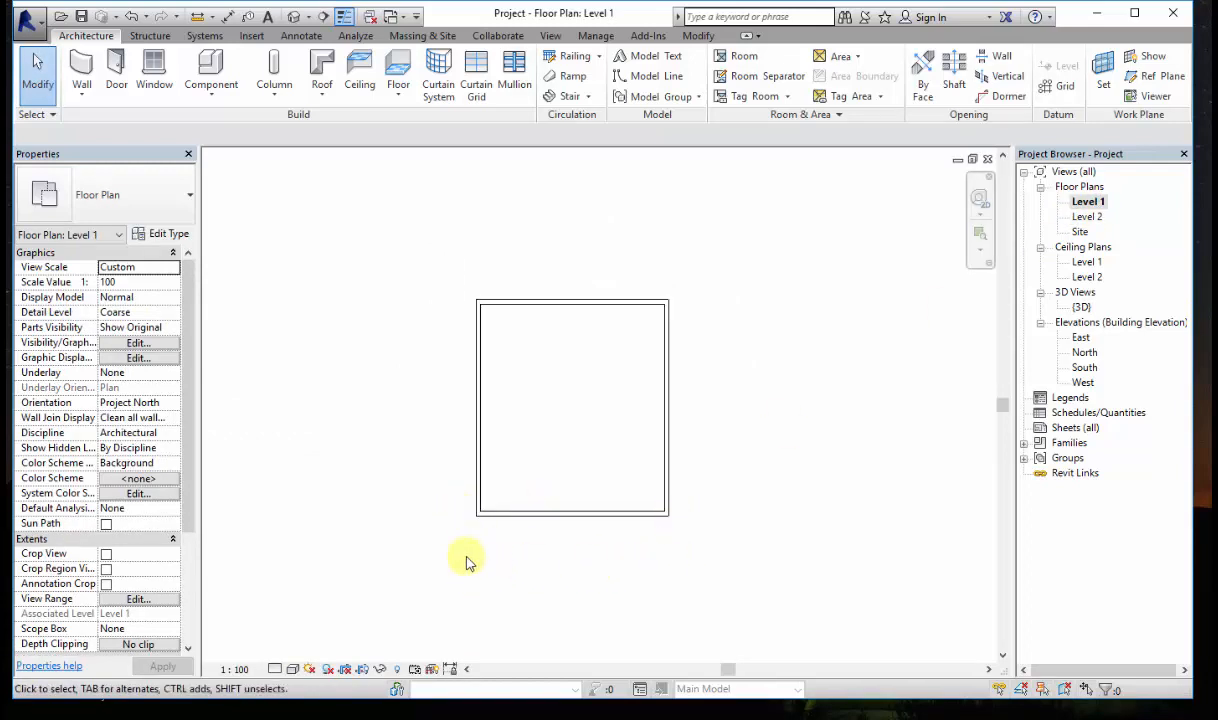
scroll(568, 476, "down", 1)
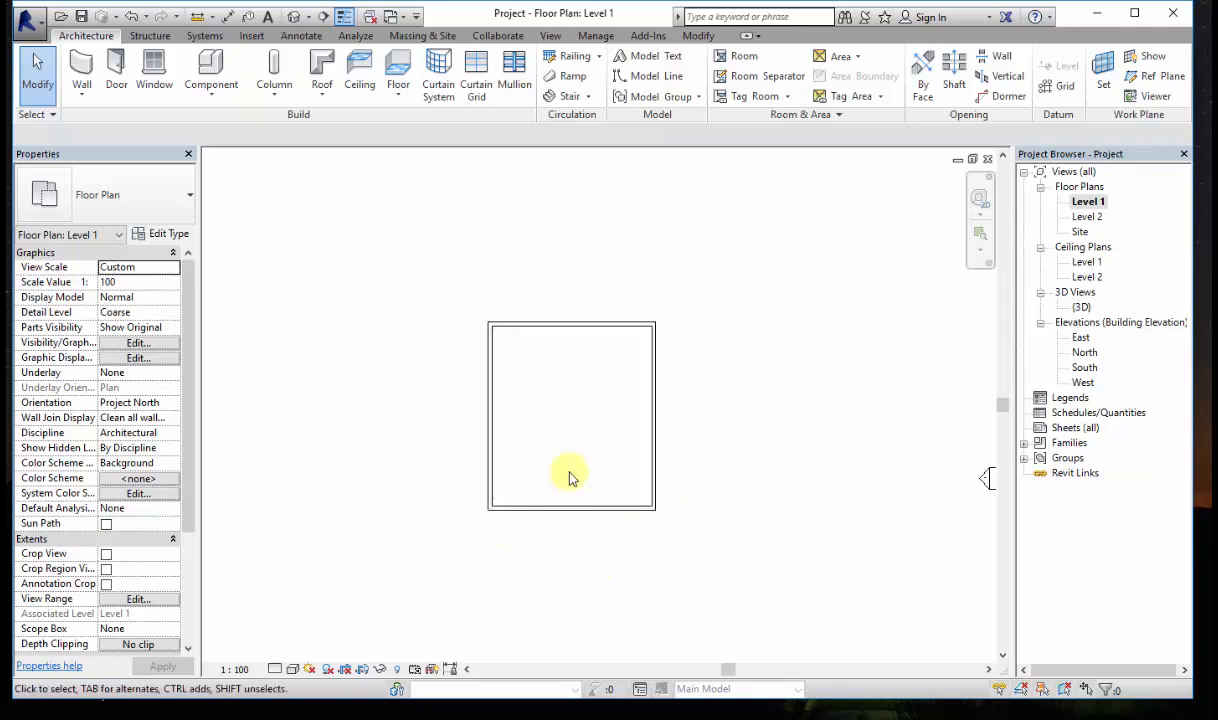
left_click(1082, 203)
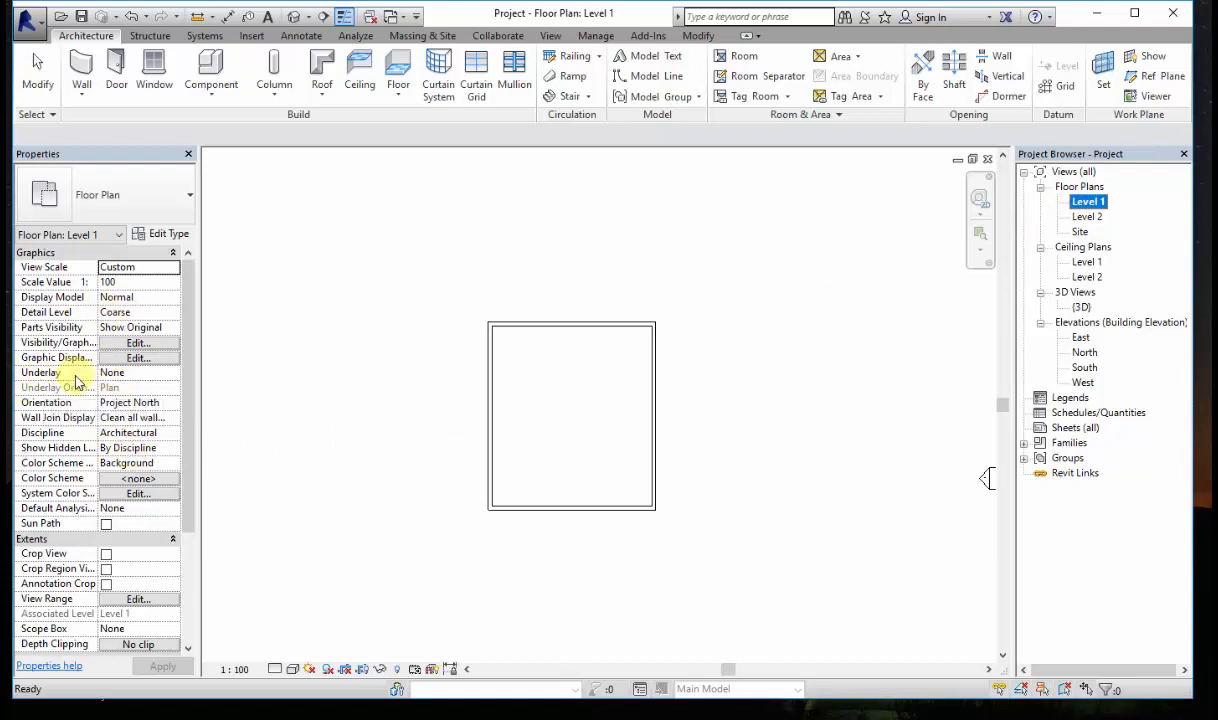
left_click(175, 376)
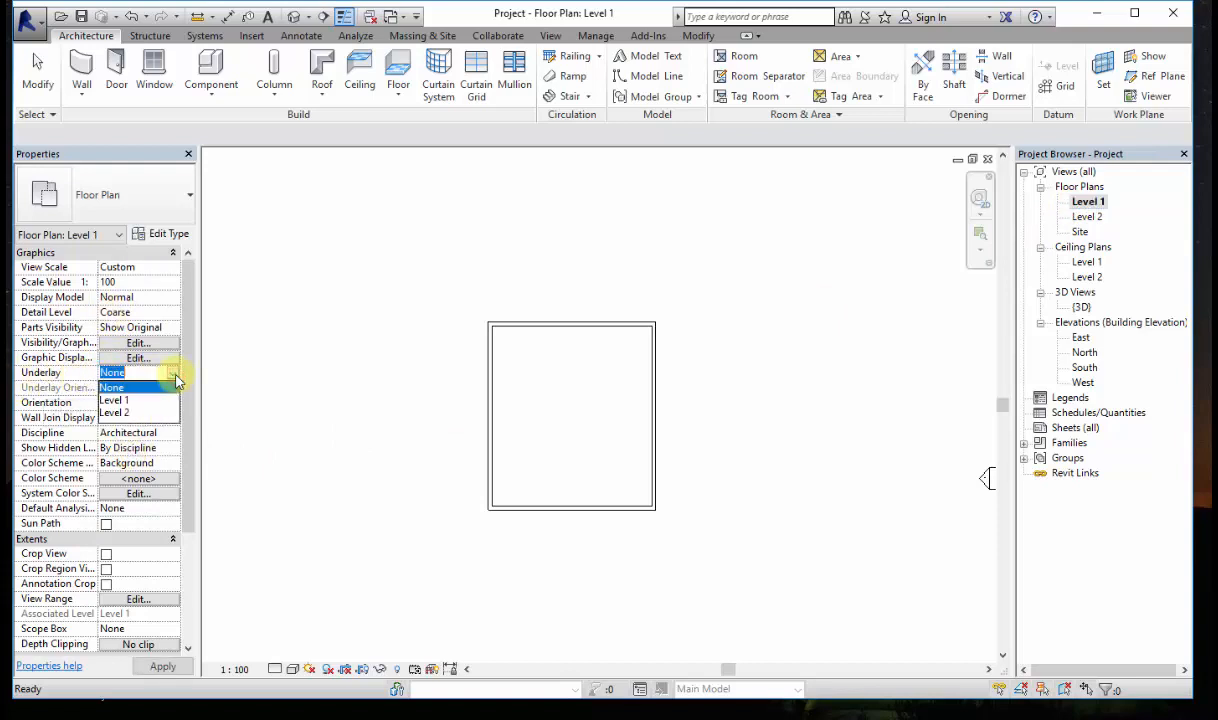
left_click(114, 414)
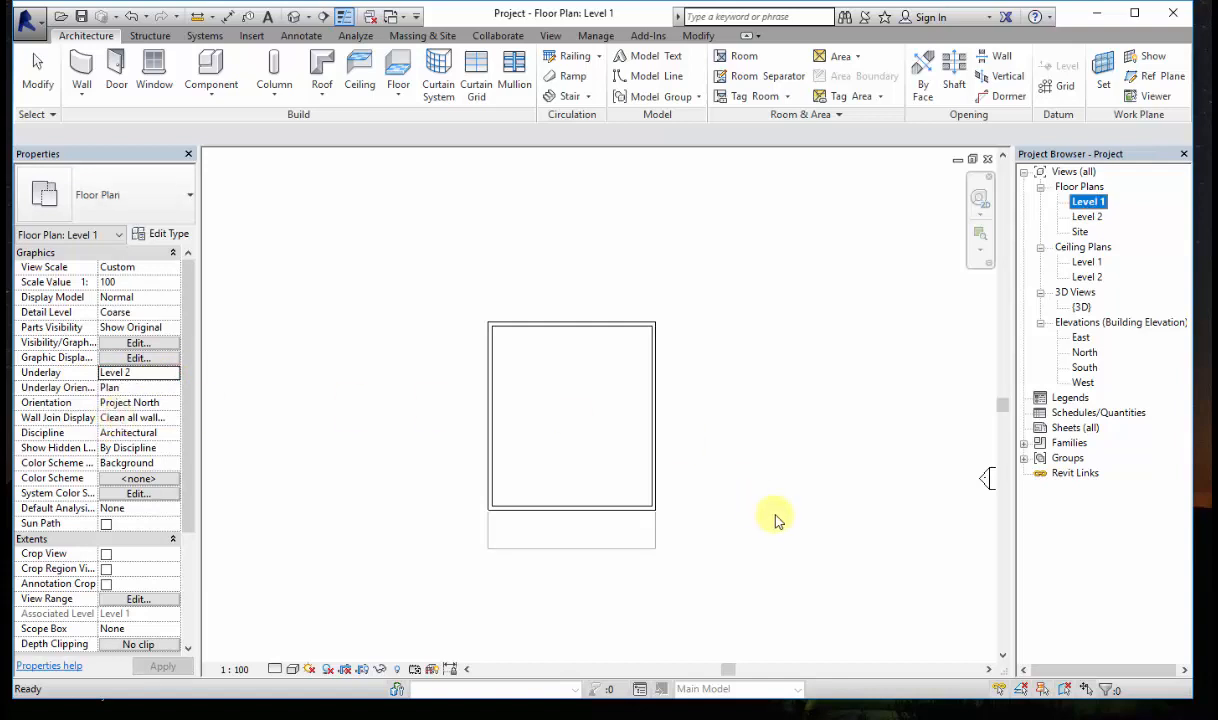
left_click(701, 579)
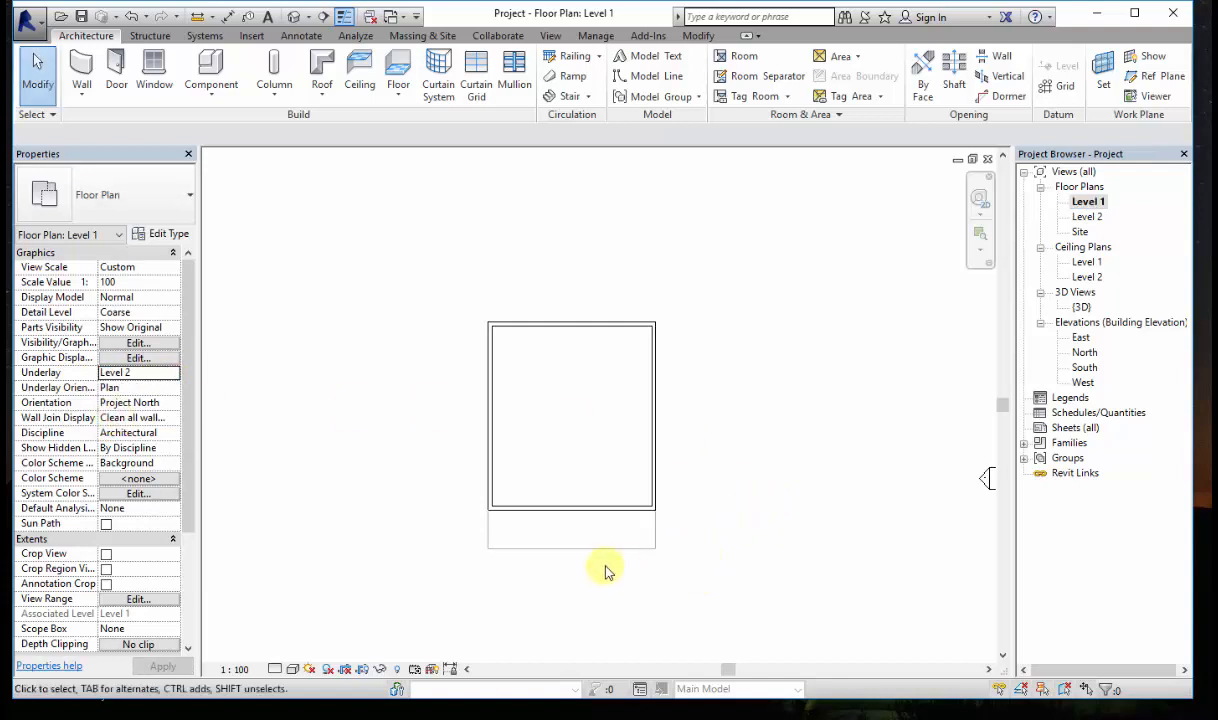
Step: Start an architectural column in the Level 1 plan and open the Metric Library's Columns folder for loading a family
scroll(605, 571, "up", 1)
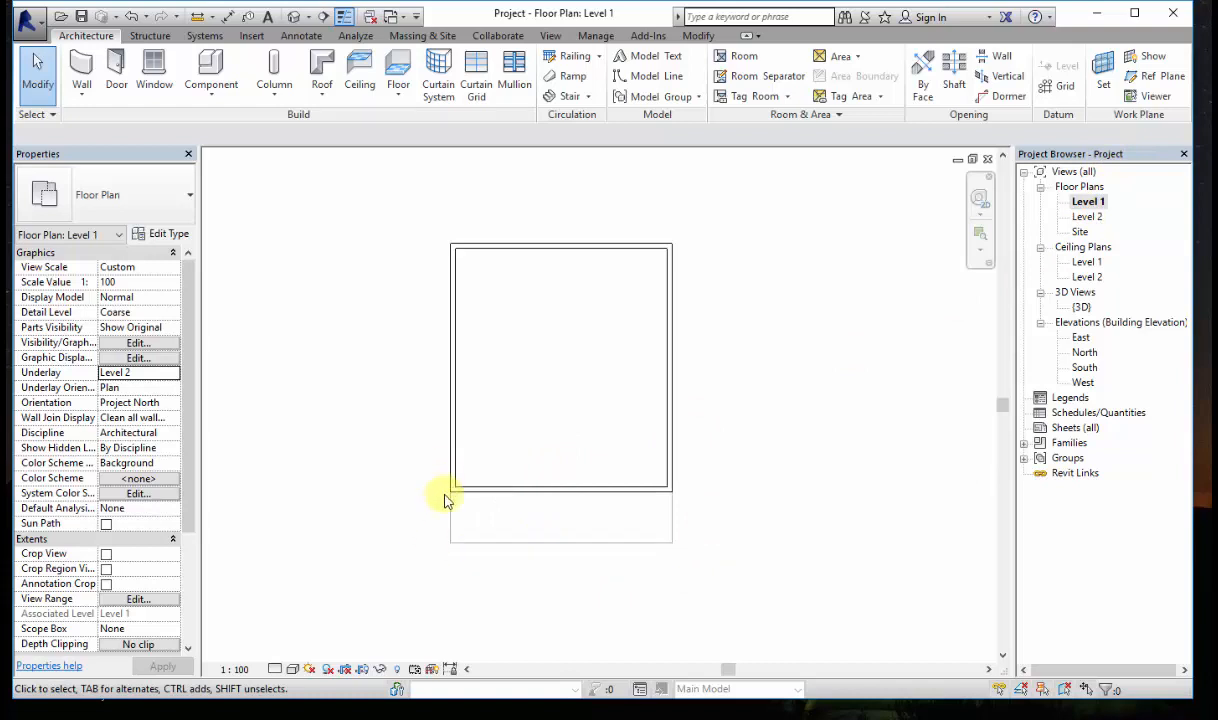
scroll(455, 548, "up", 1)
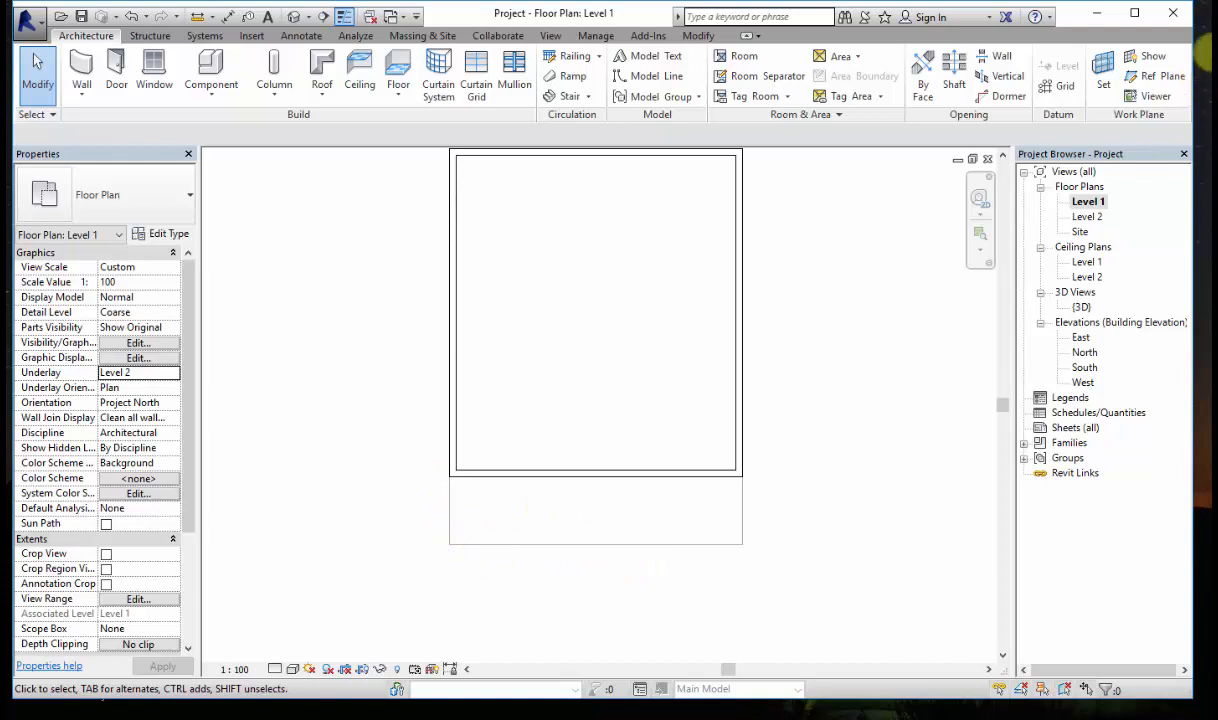
double_click(1090, 204)
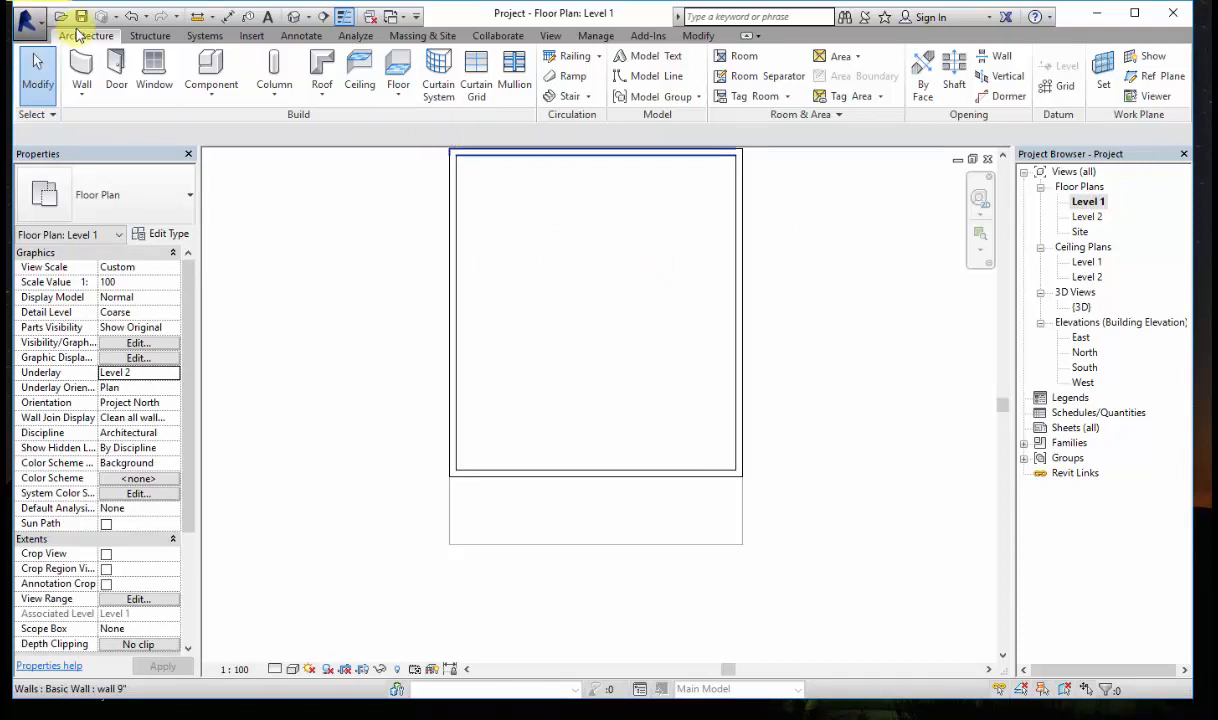
left_click(273, 96)
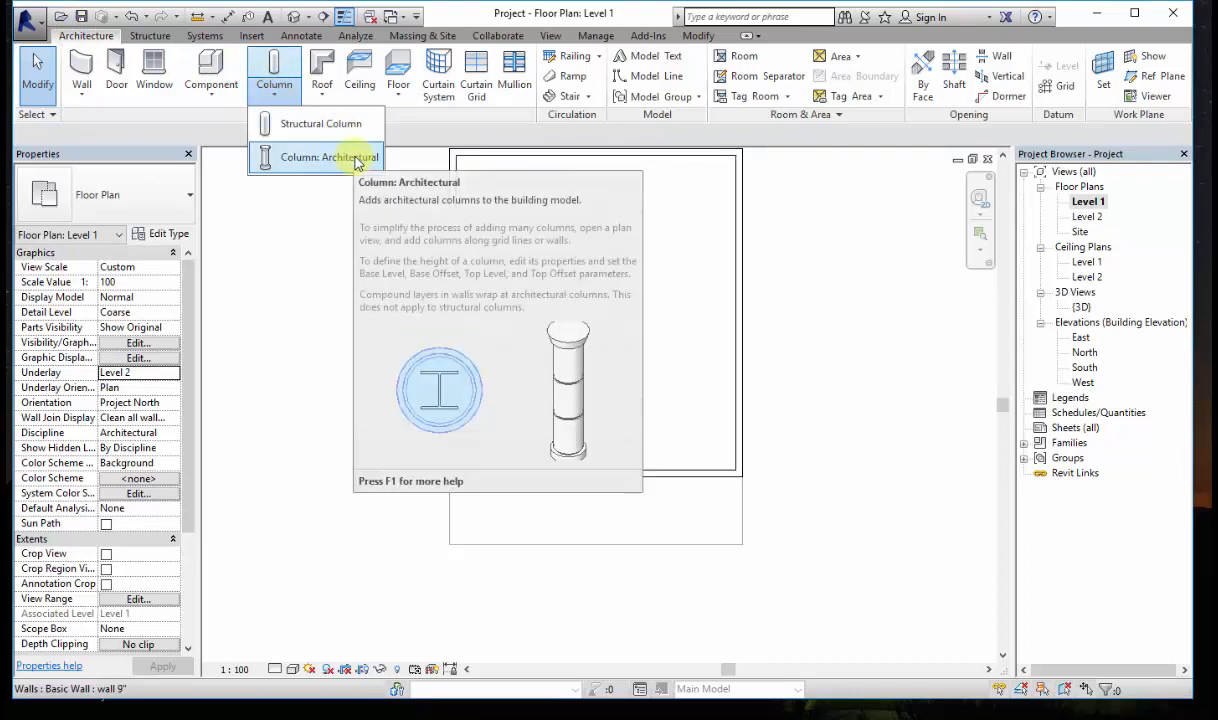
left_click(340, 158)
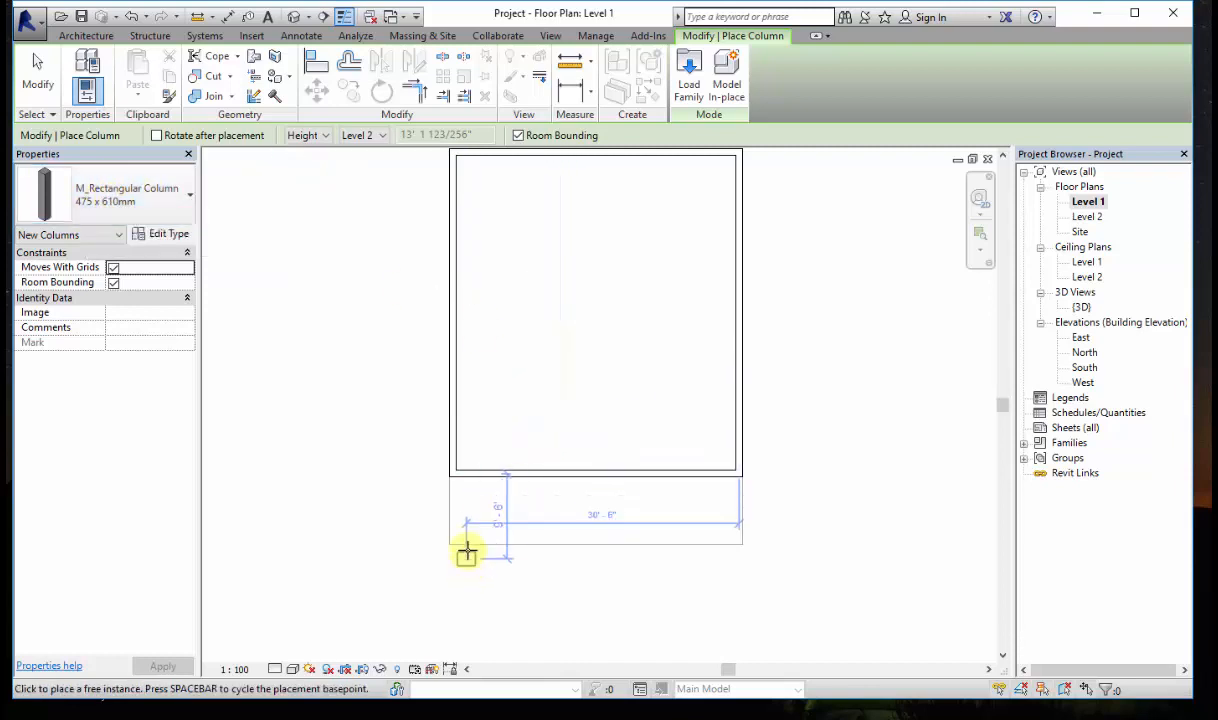
scroll(465, 545, "up", 2)
scroll(463, 542, "up", 2)
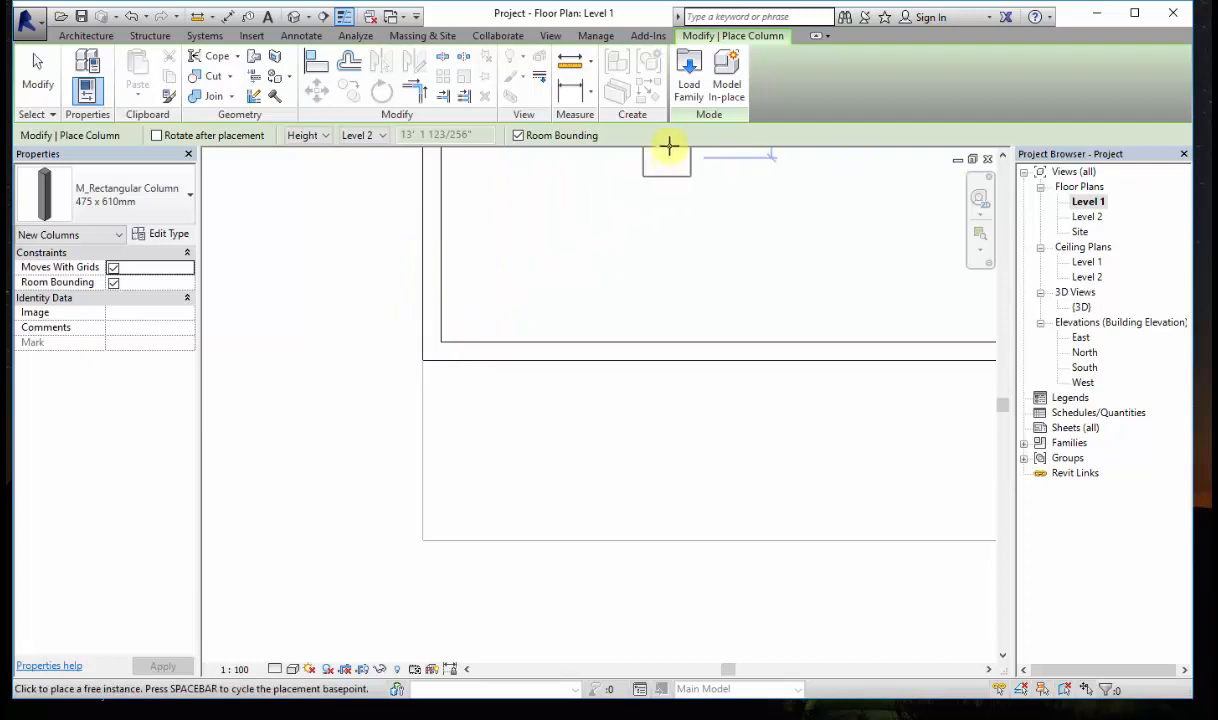
left_click(693, 97)
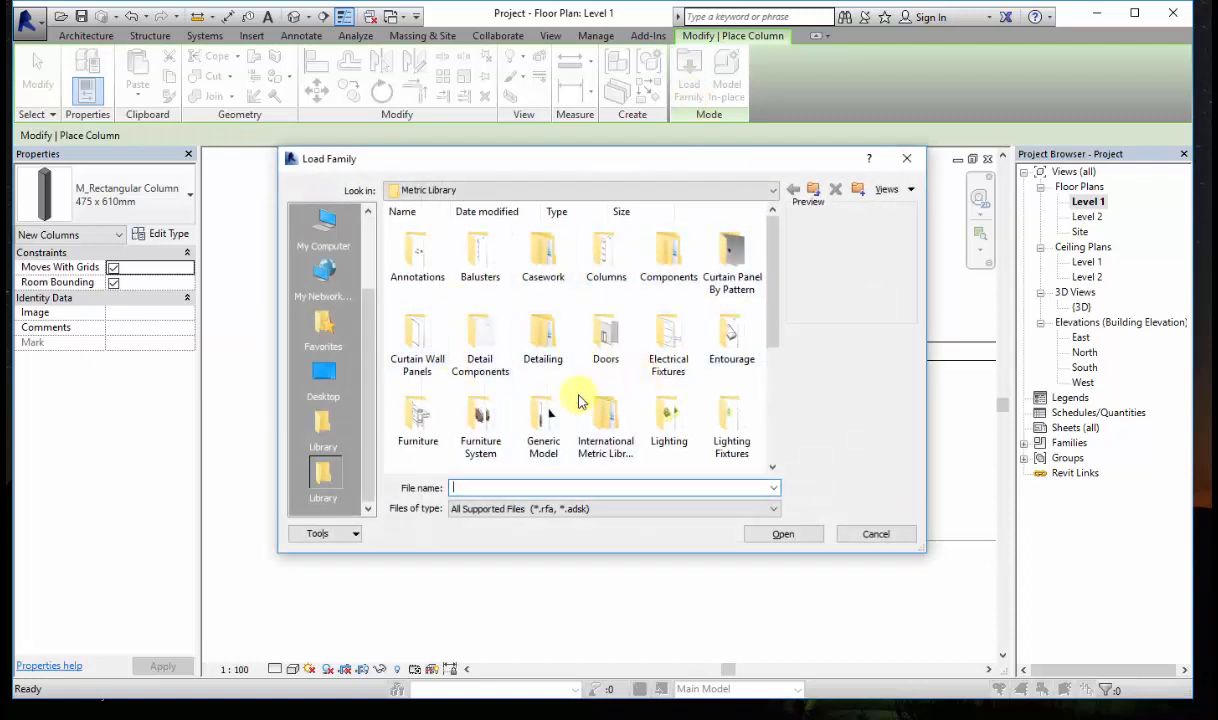
left_click(613, 260)
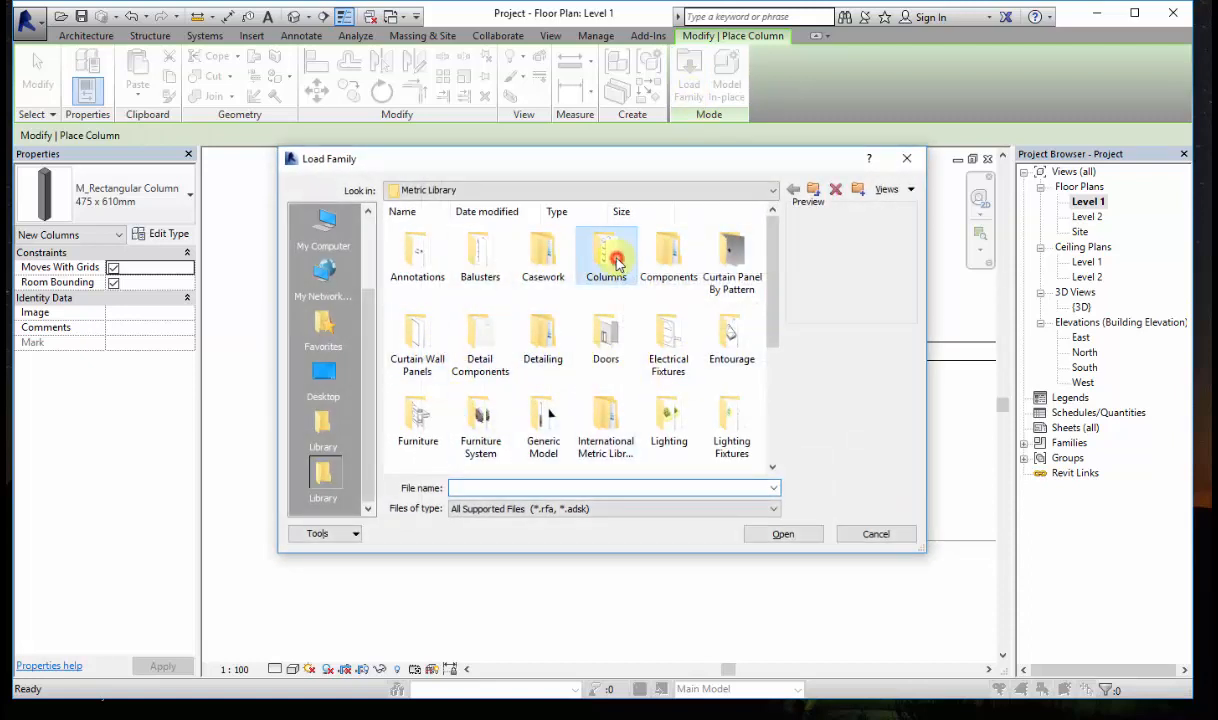
left_click(786, 530)
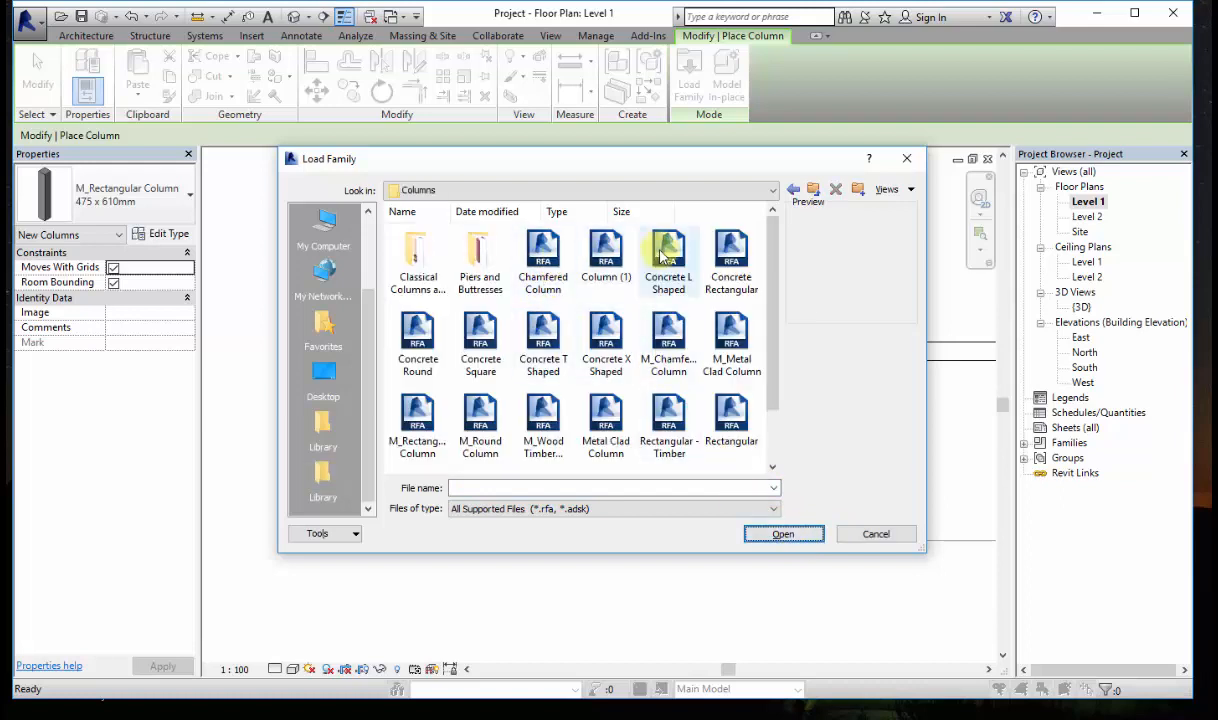
Step: Preview the available column families in the Columns folder, including the timber, concrete, chamfered and rectangular types
left_click(628, 407)
left_click(676, 408)
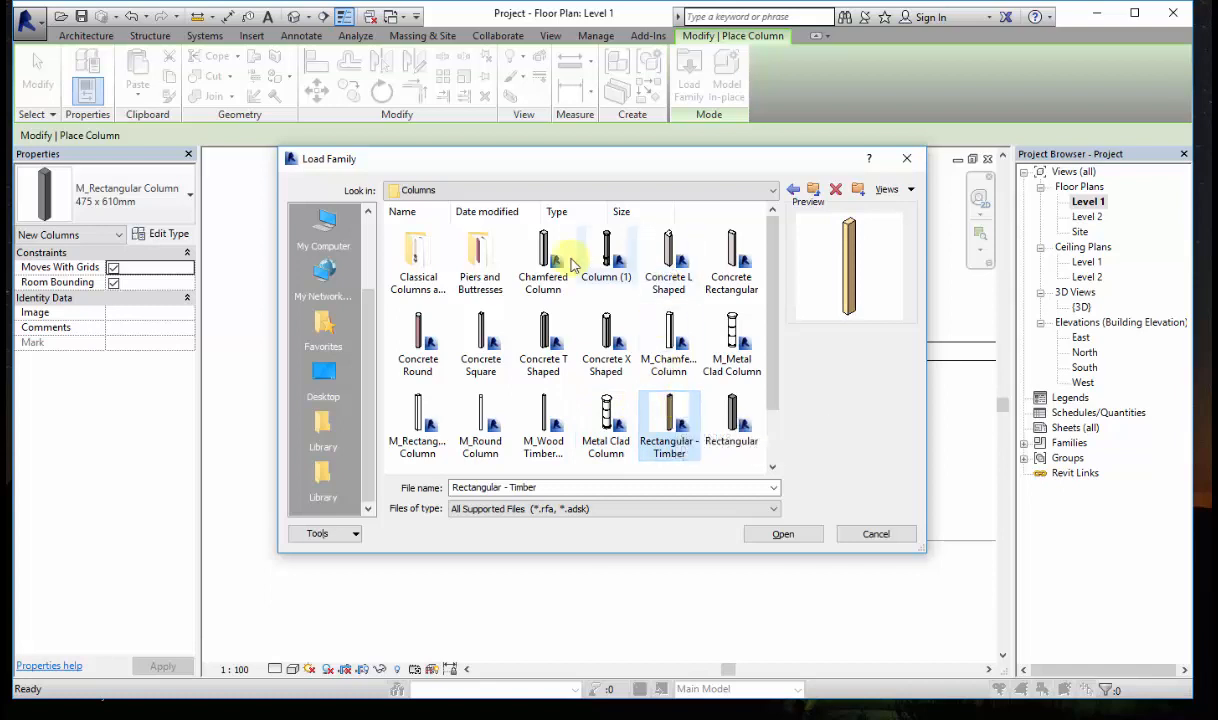
left_click(606, 255)
left_click(667, 250)
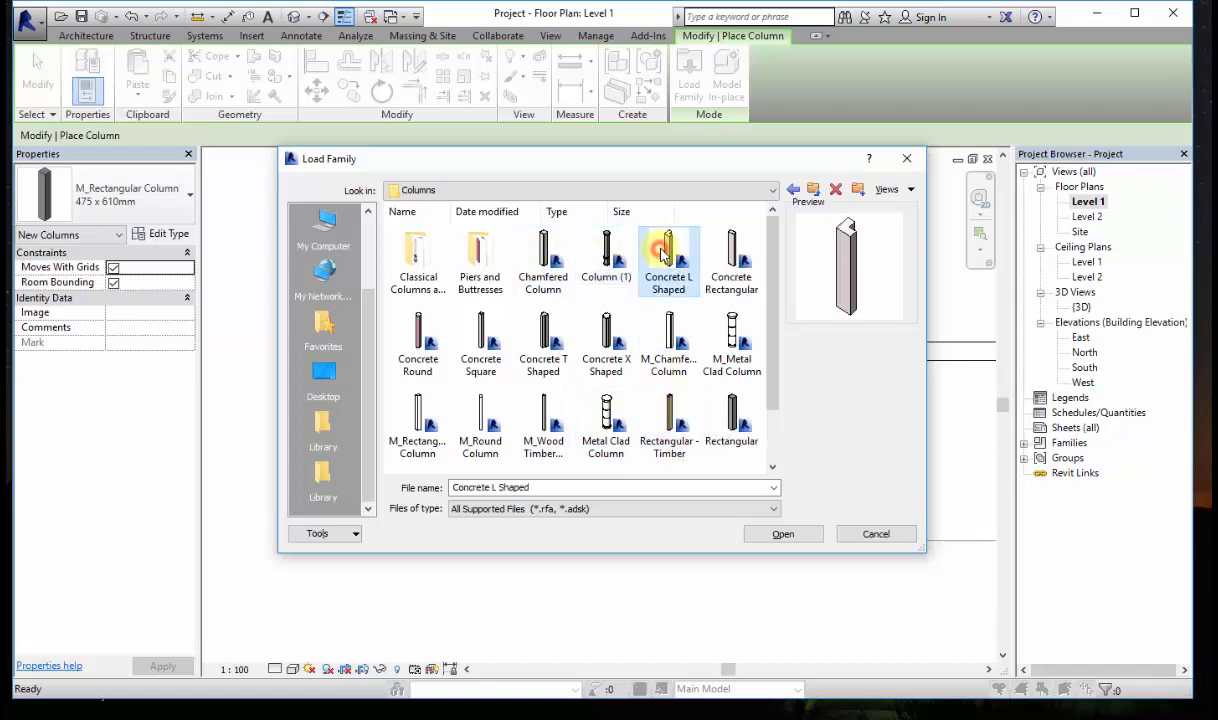
left_click(731, 250)
left_click(732, 335)
left_click(670, 335)
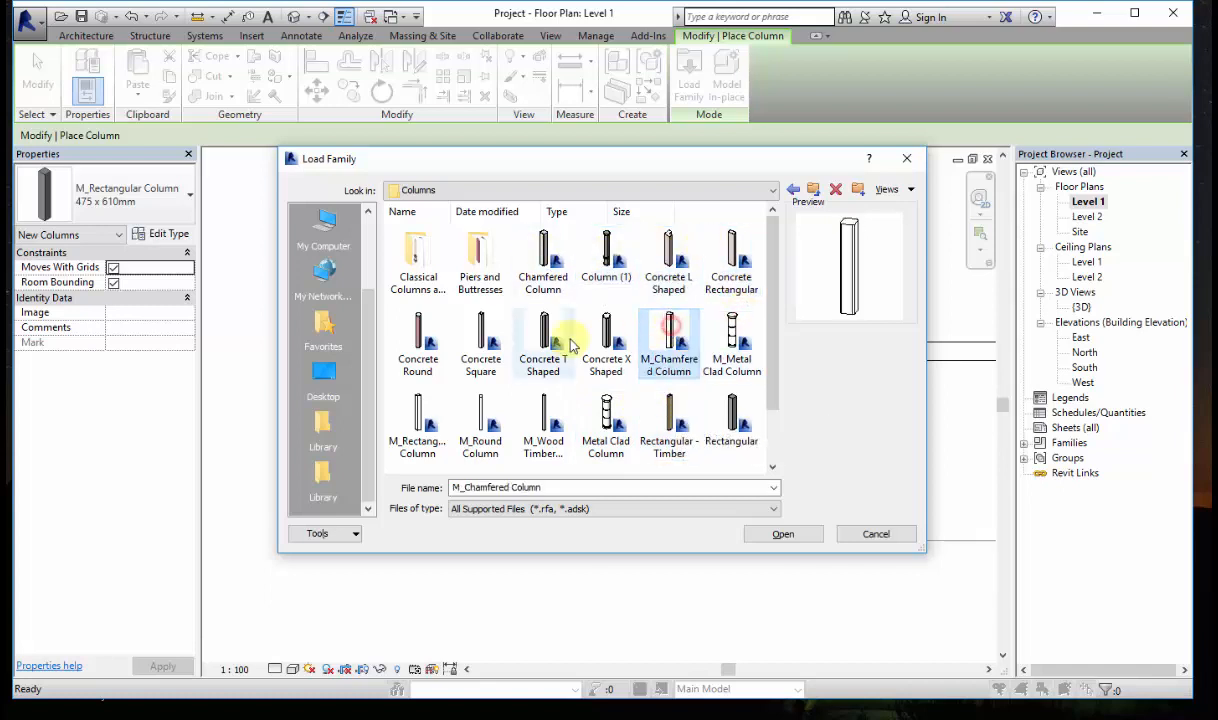
left_click(606, 335)
left_click(541, 335)
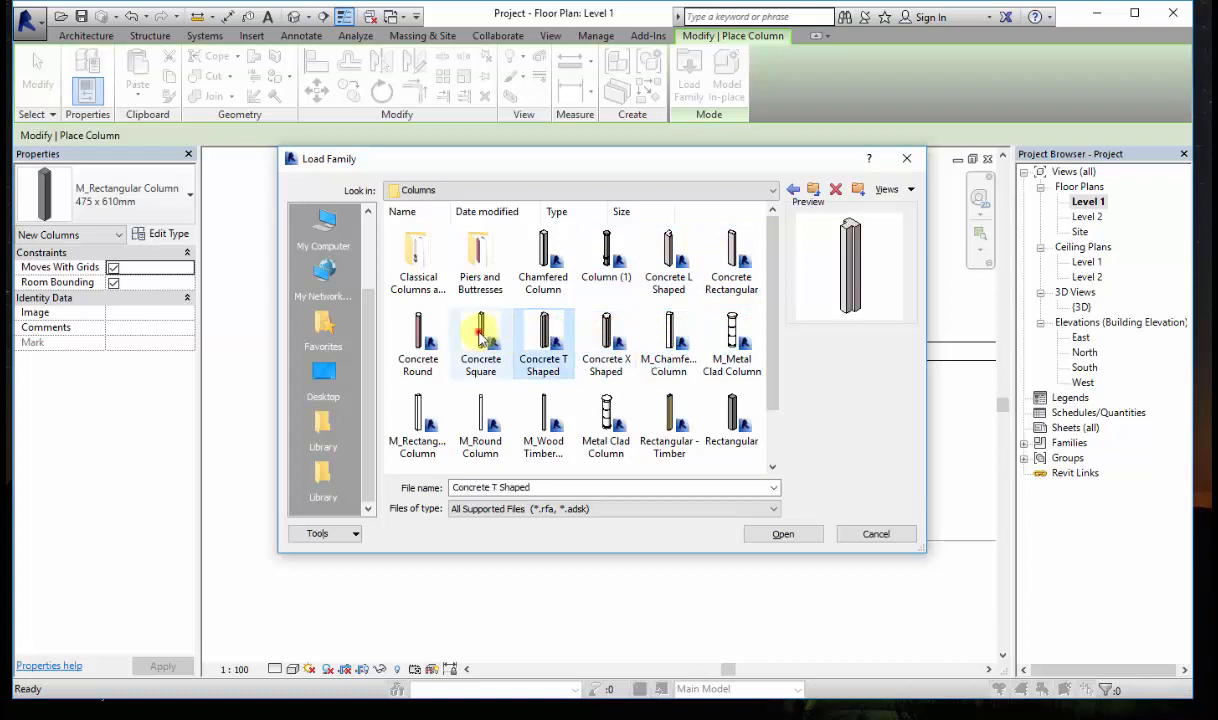
left_click(485, 335)
left_click(405, 400)
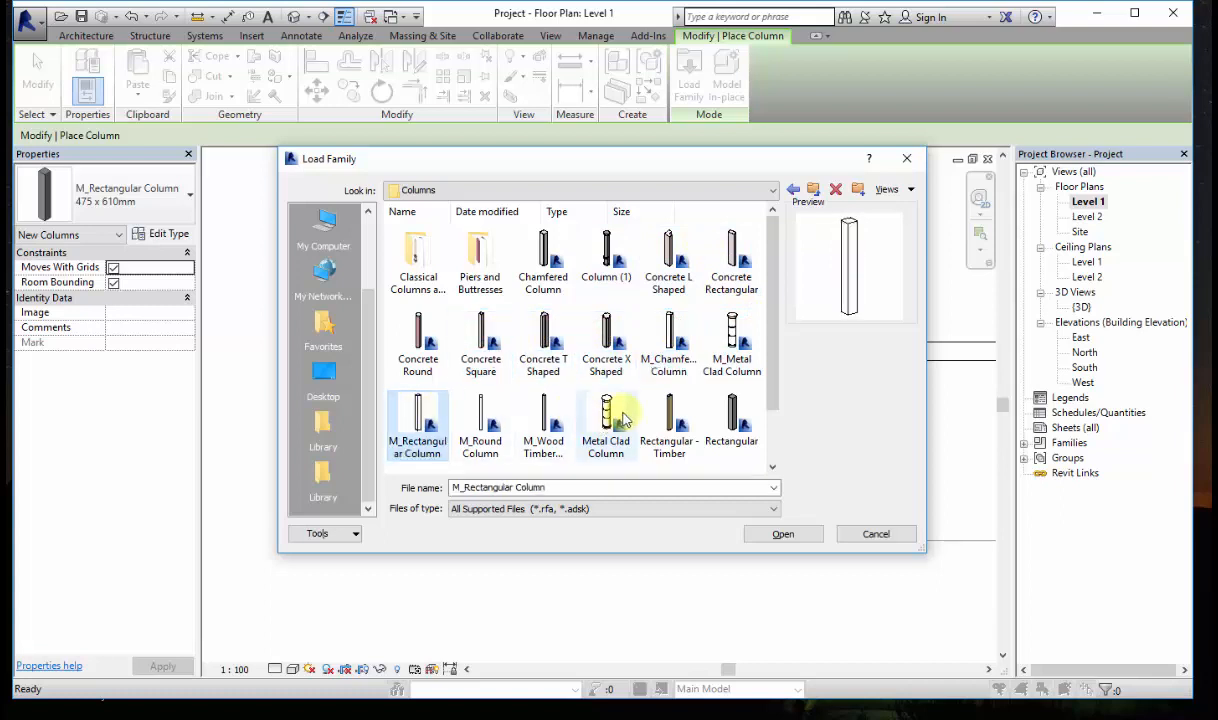
Step: Load the Metal Clad Column family and place one 600mm Diameter column inside the front-left corner of the roof overhang
left_click(618, 415)
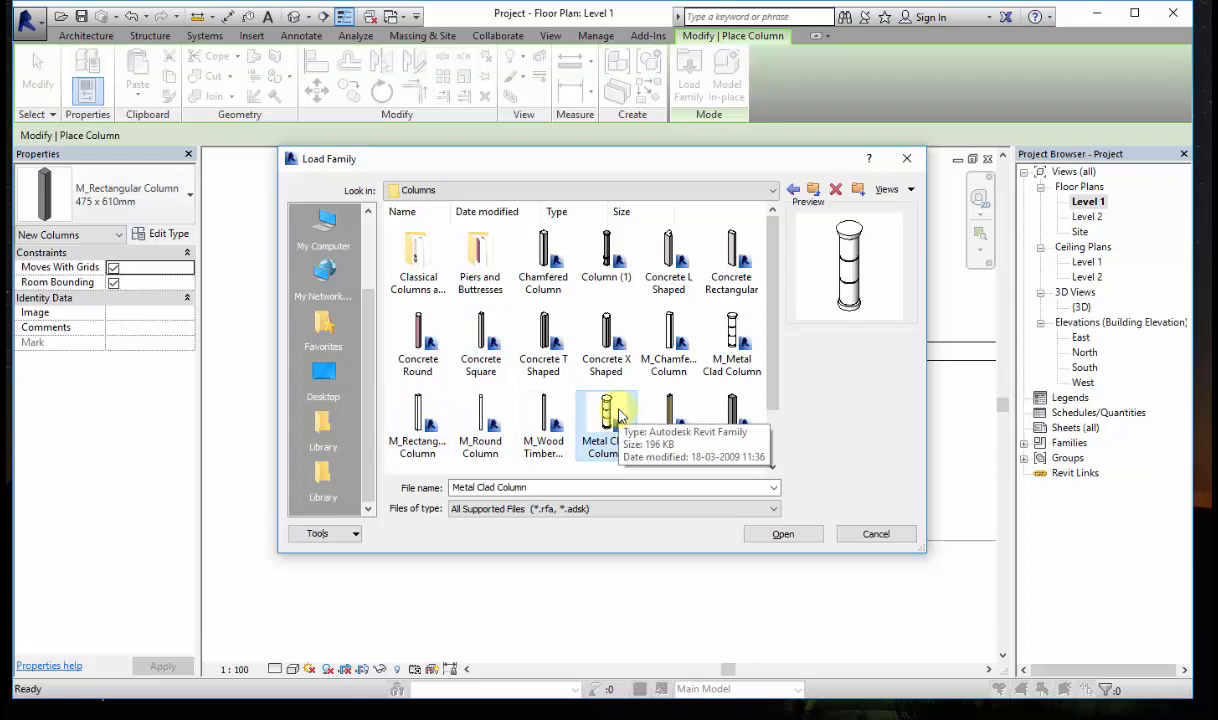
left_click(783, 534)
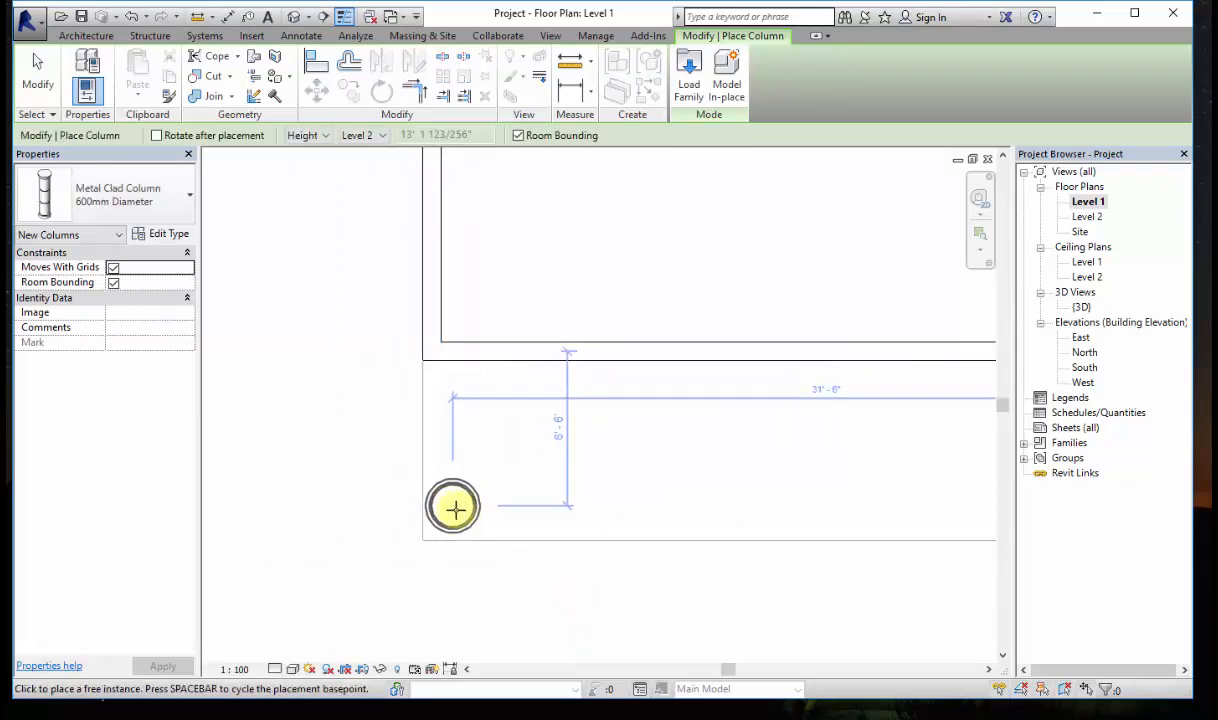
left_click(455, 510)
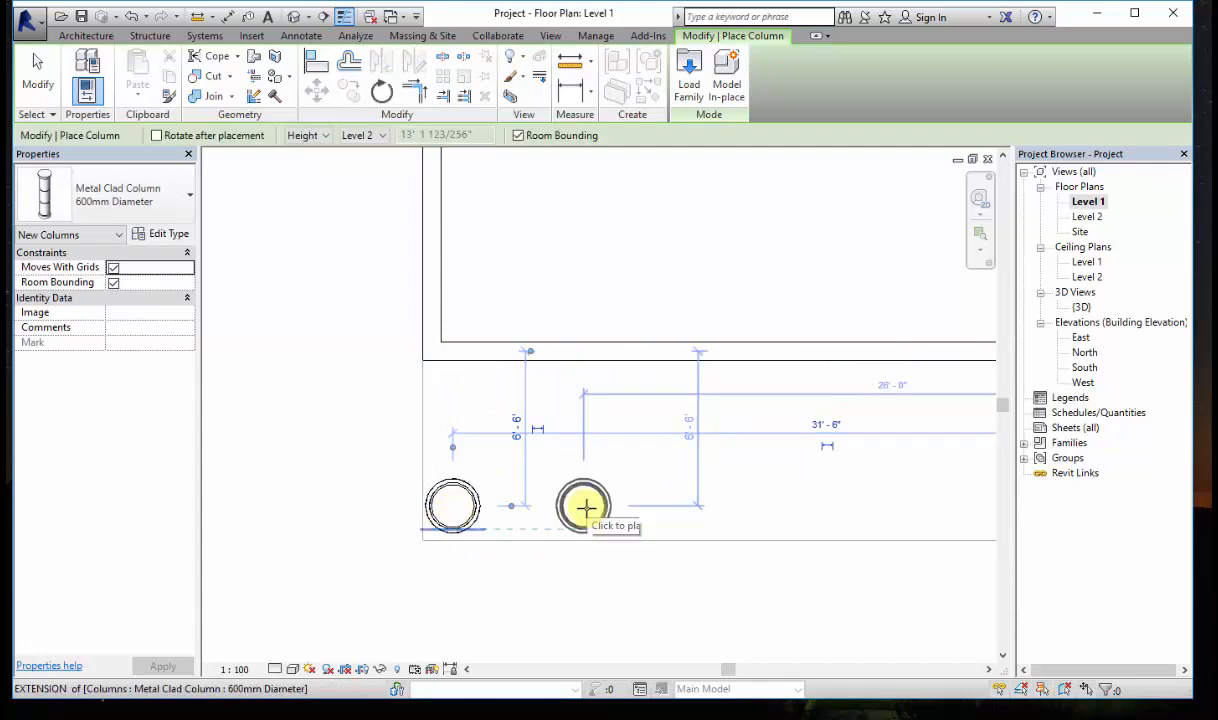
key("Escape")
key("Escape")
Step: Nudge the column toward the overhang's front-left corner, to about 6'-10" from the front wall and 31'-8" from the far side wall
left_click(487, 508)
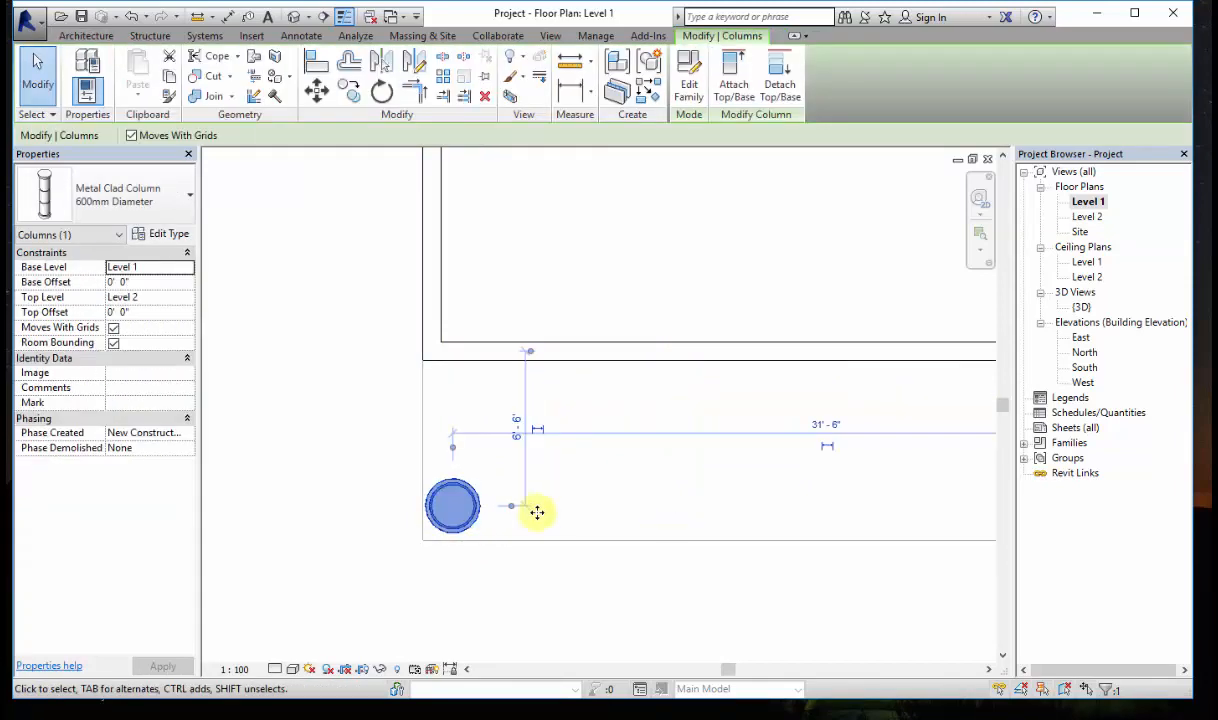
key("Down")
key("Down")
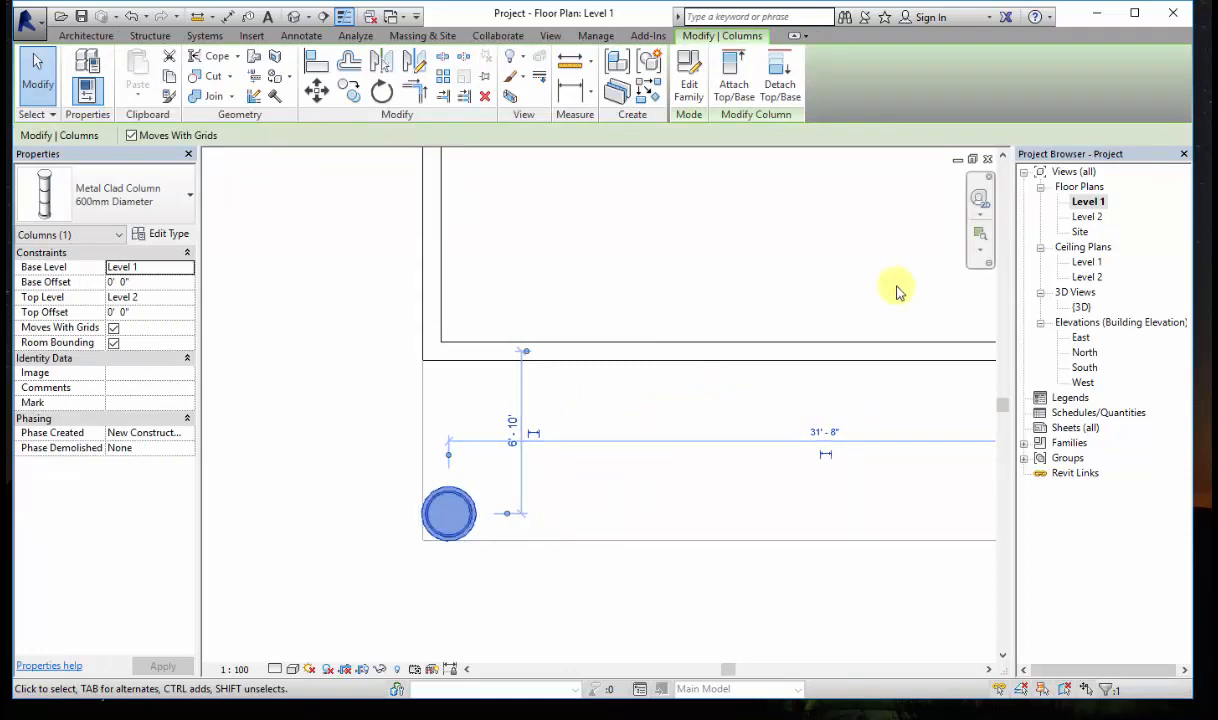
Step: Inspect the placed column under the roof overhang in the {3D} view
left_click(1081, 308)
double_click(1081, 308)
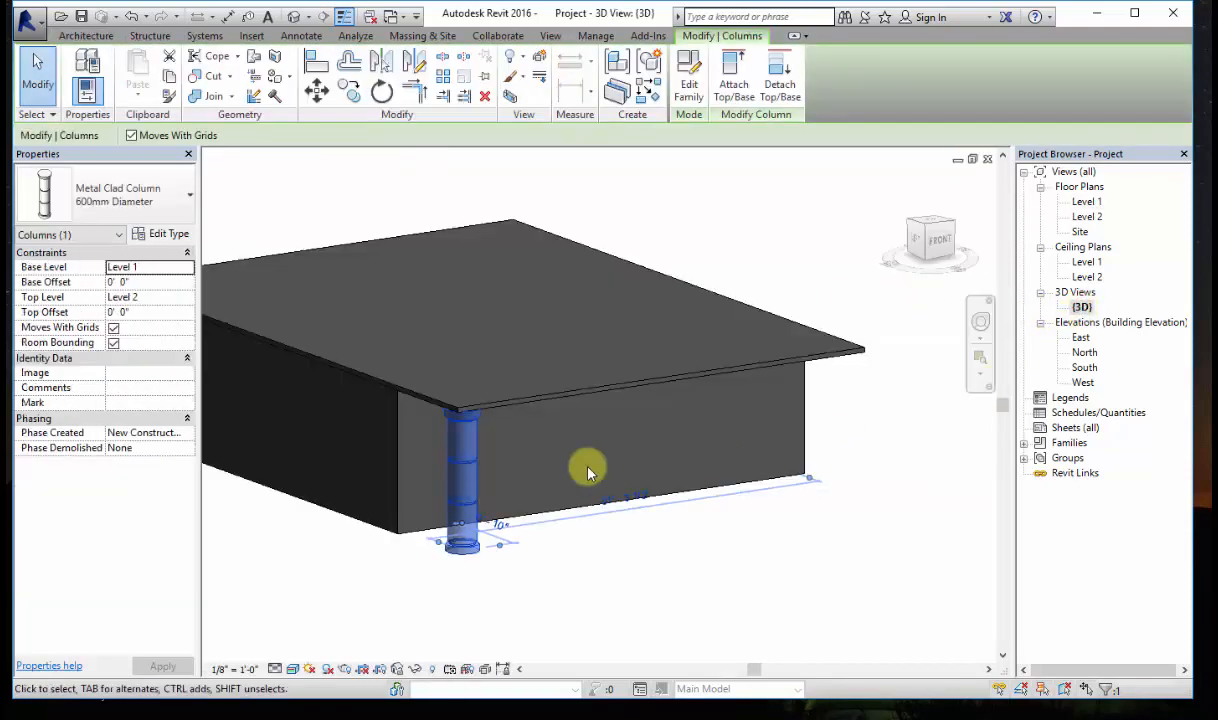
left_click(609, 527)
left_click(514, 553)
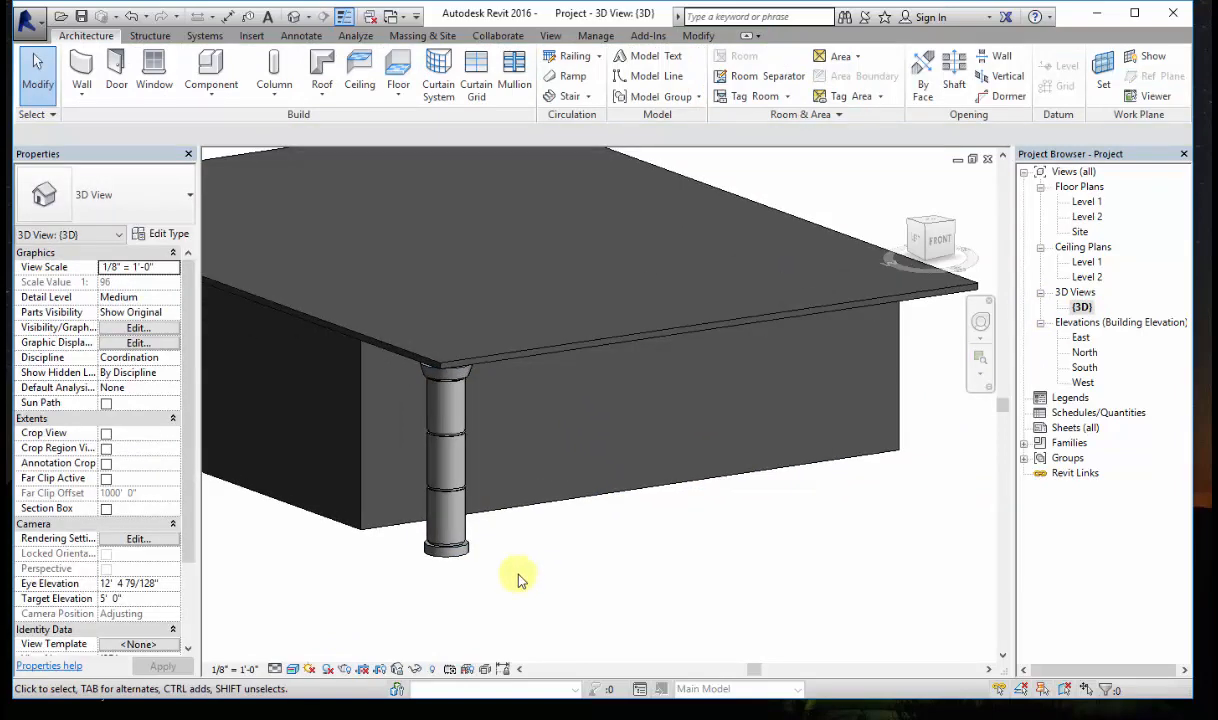
middle_click_drag(517, 573, 552, 495, "shift")
Step: Start placing an architectural column in the Level 1 floor plan with the M_Rectangular Column 457 x 475mm type
double_click(1086, 201)
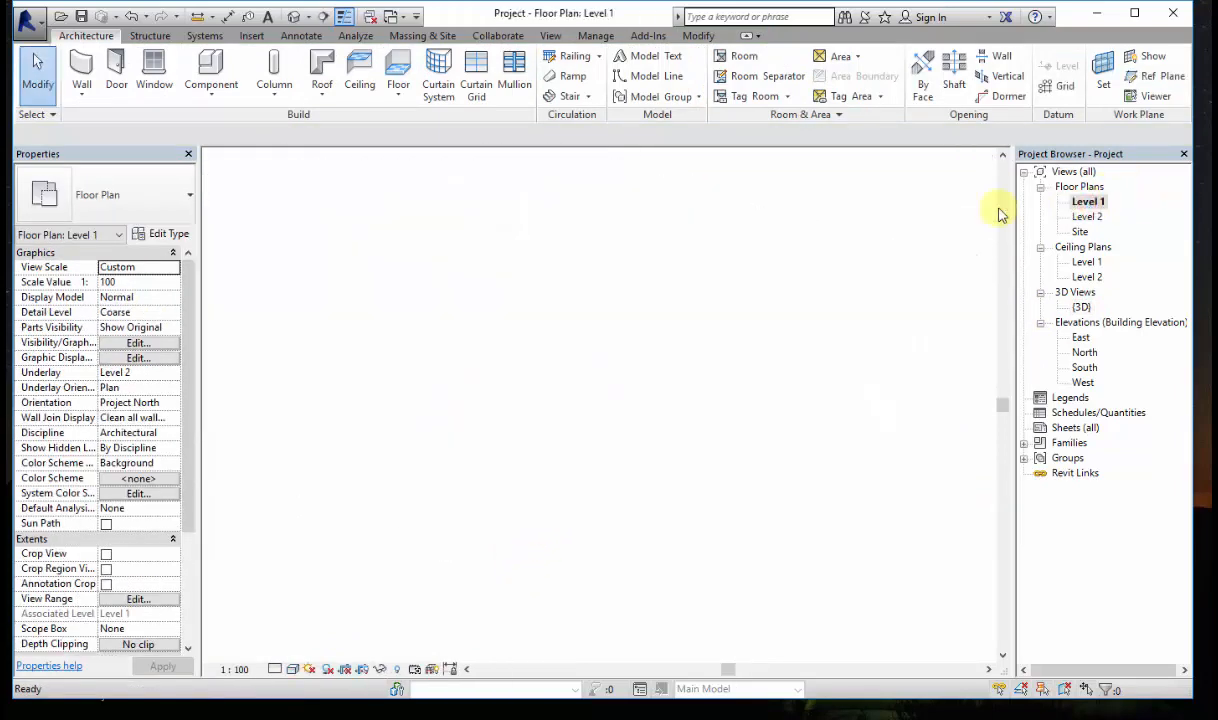
scroll(305, 300, "down", 2)
middle_click_drag(545, 362, 465, 372)
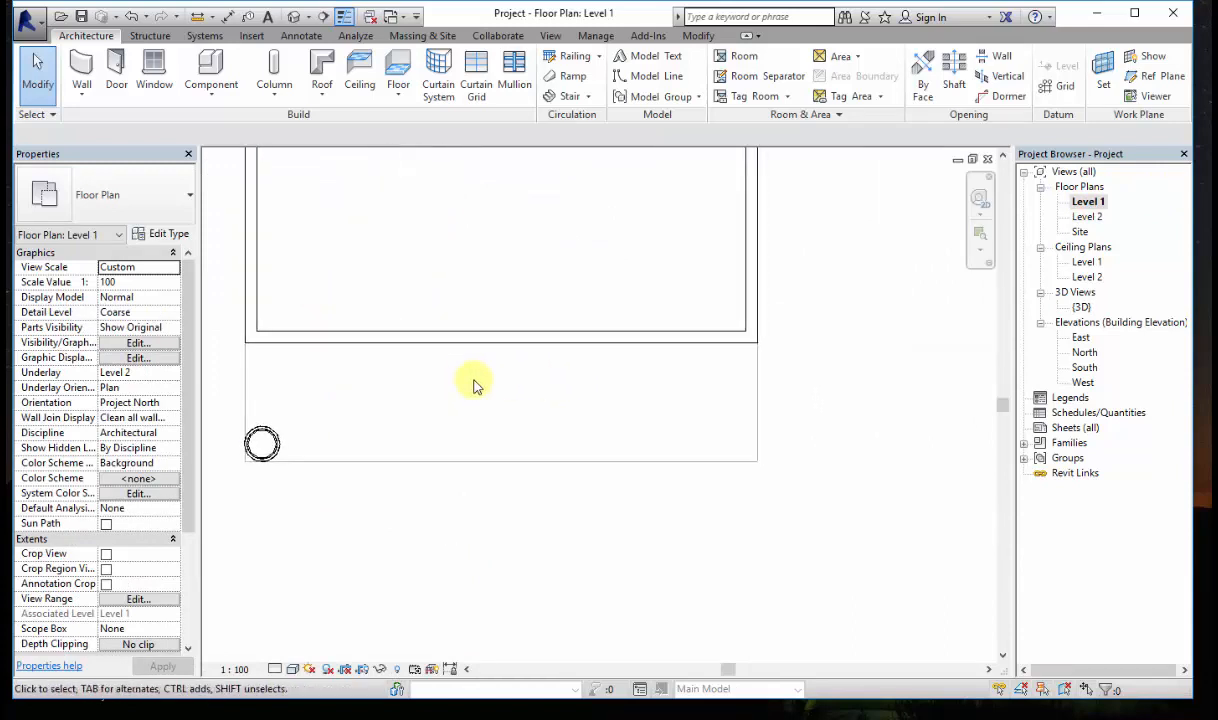
left_click(283, 92)
left_click(299, 153)
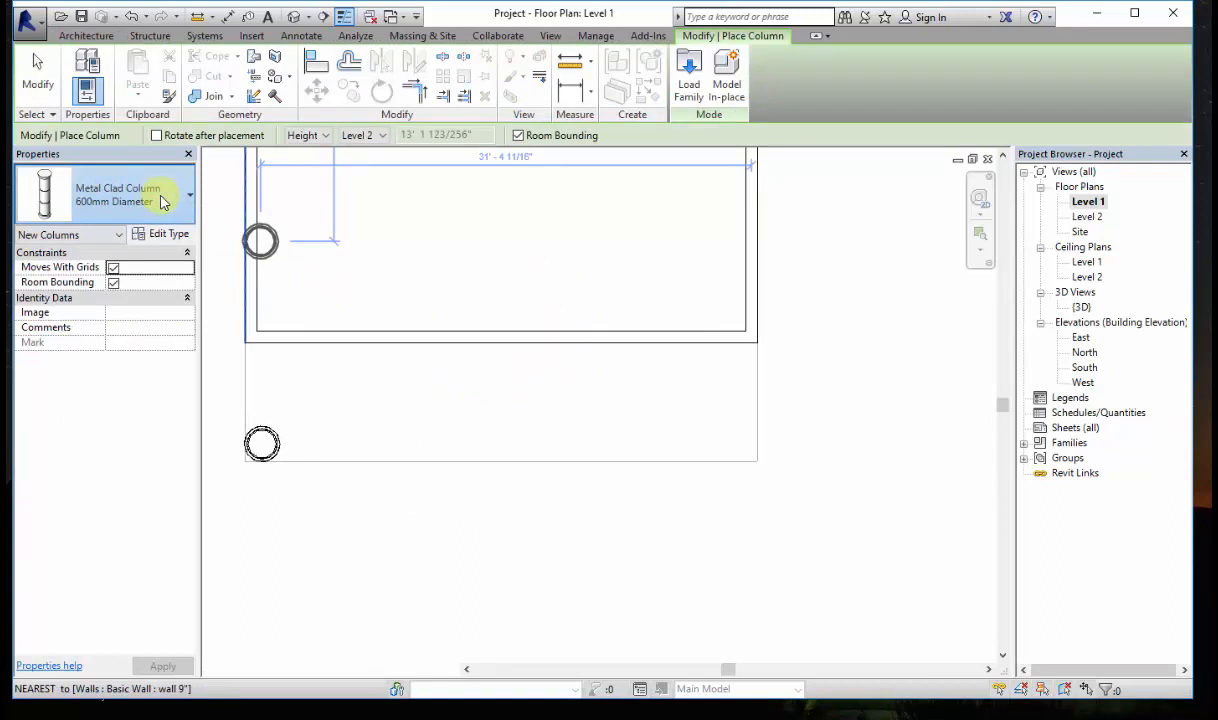
left_click(163, 200)
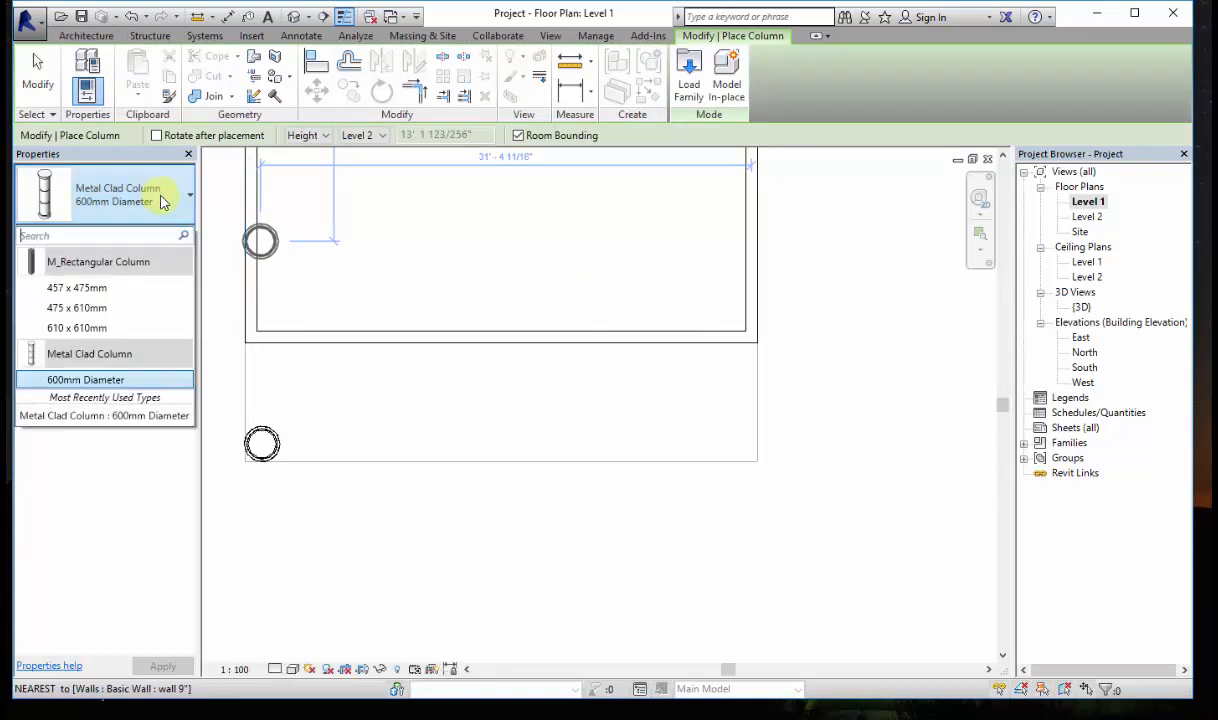
left_click(133, 287)
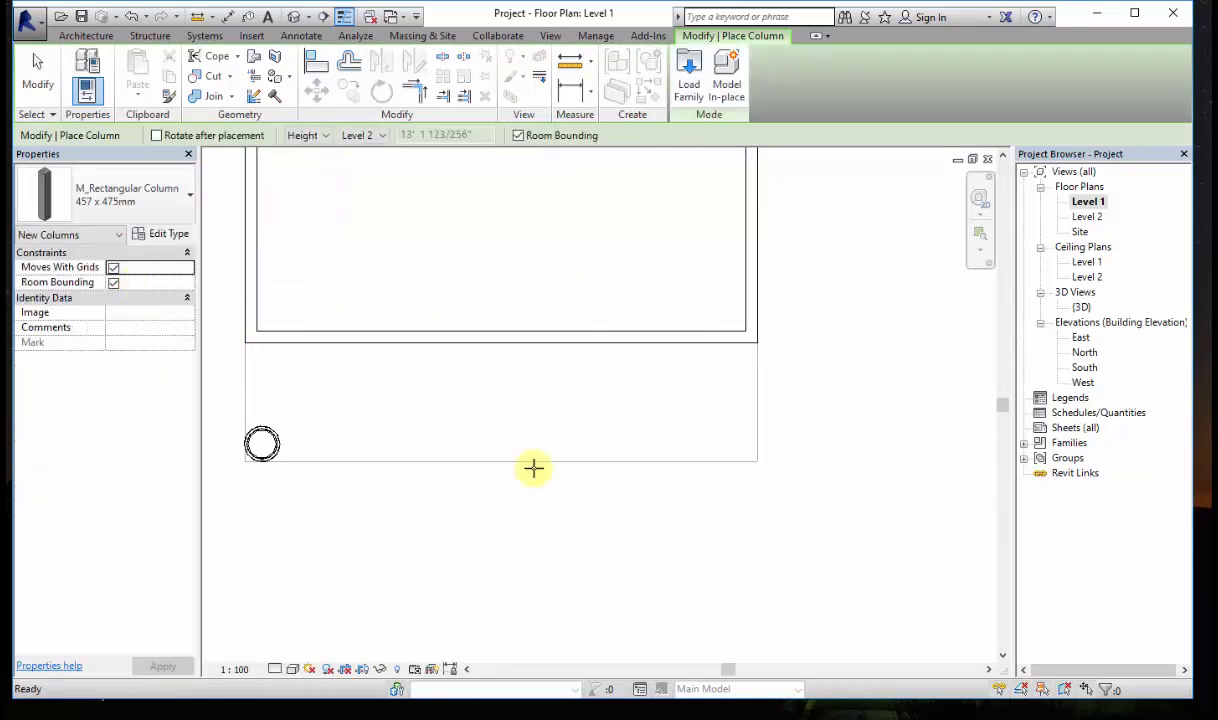
Step: Duplicate the rectangular column type under the name 15" x 9"
left_click(175, 237)
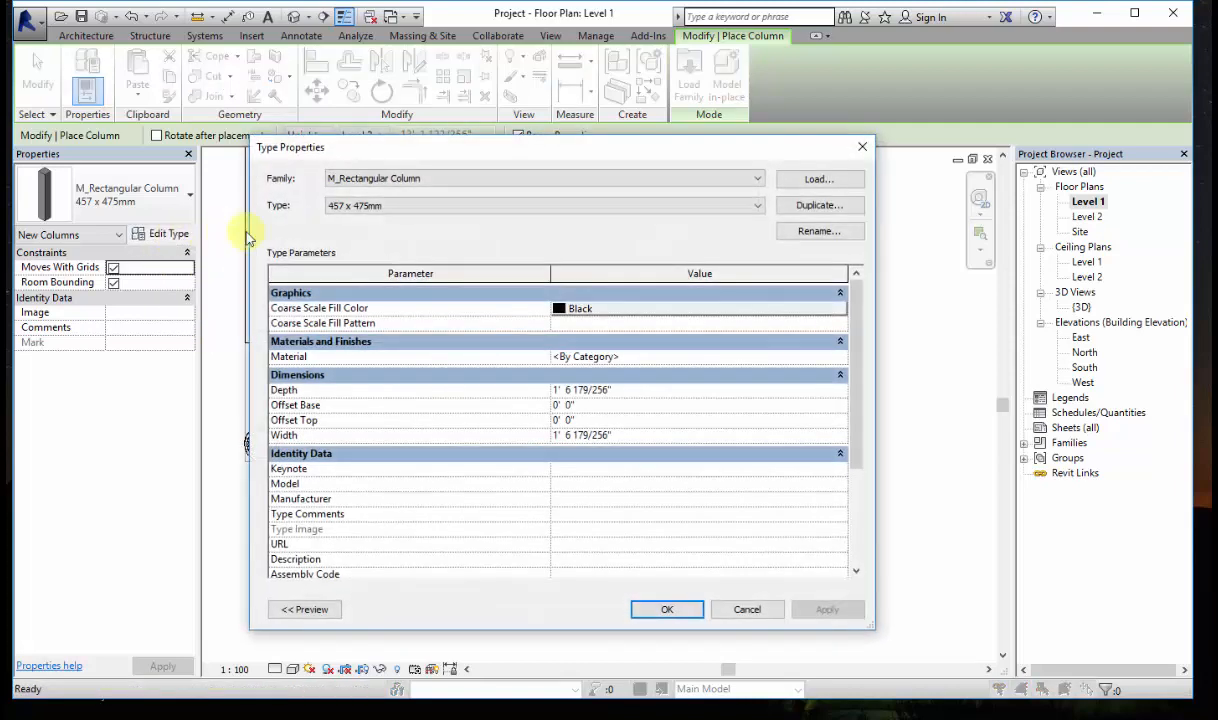
left_click(817, 205)
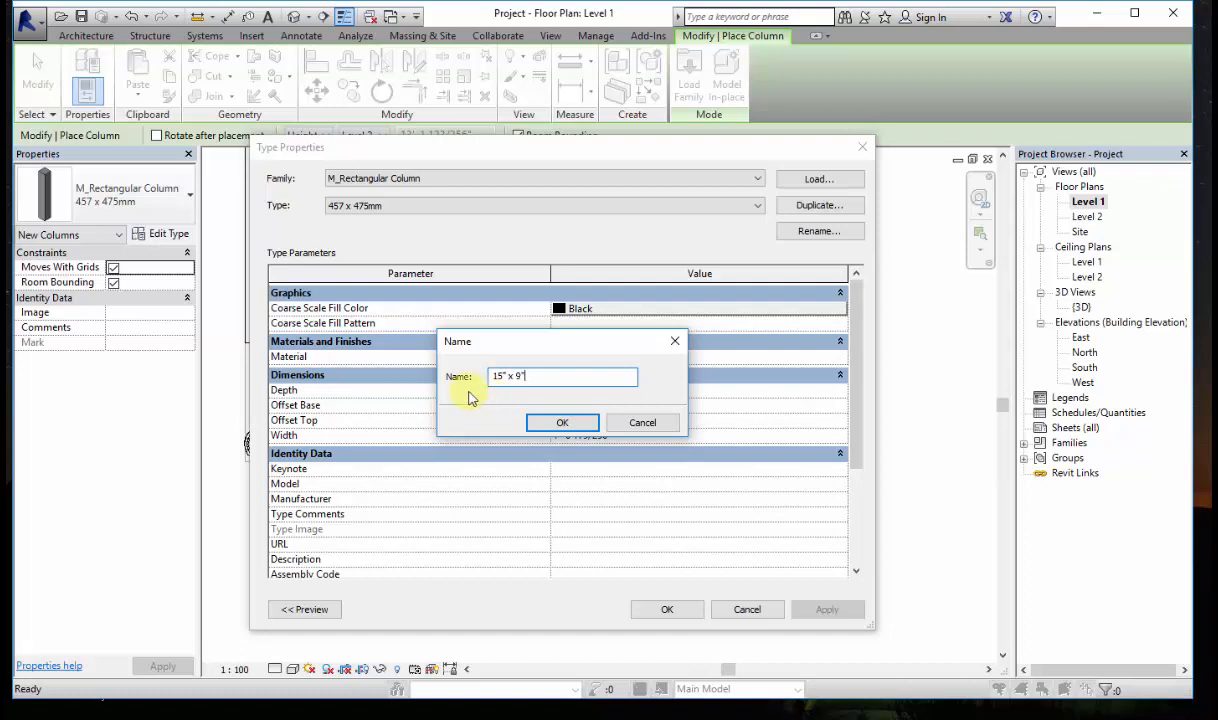
left_click(585, 421)
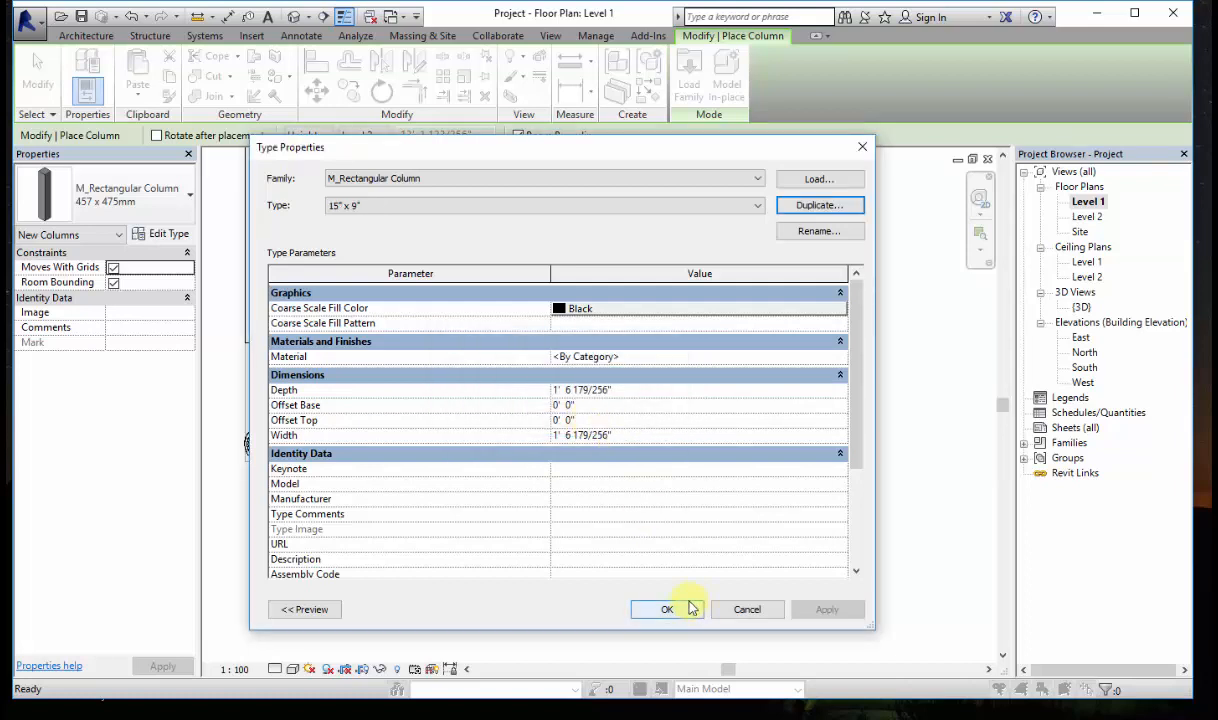
Step: Set the new 15" x 9" type's depth to 9" and its width to 15"
left_click(638, 390)
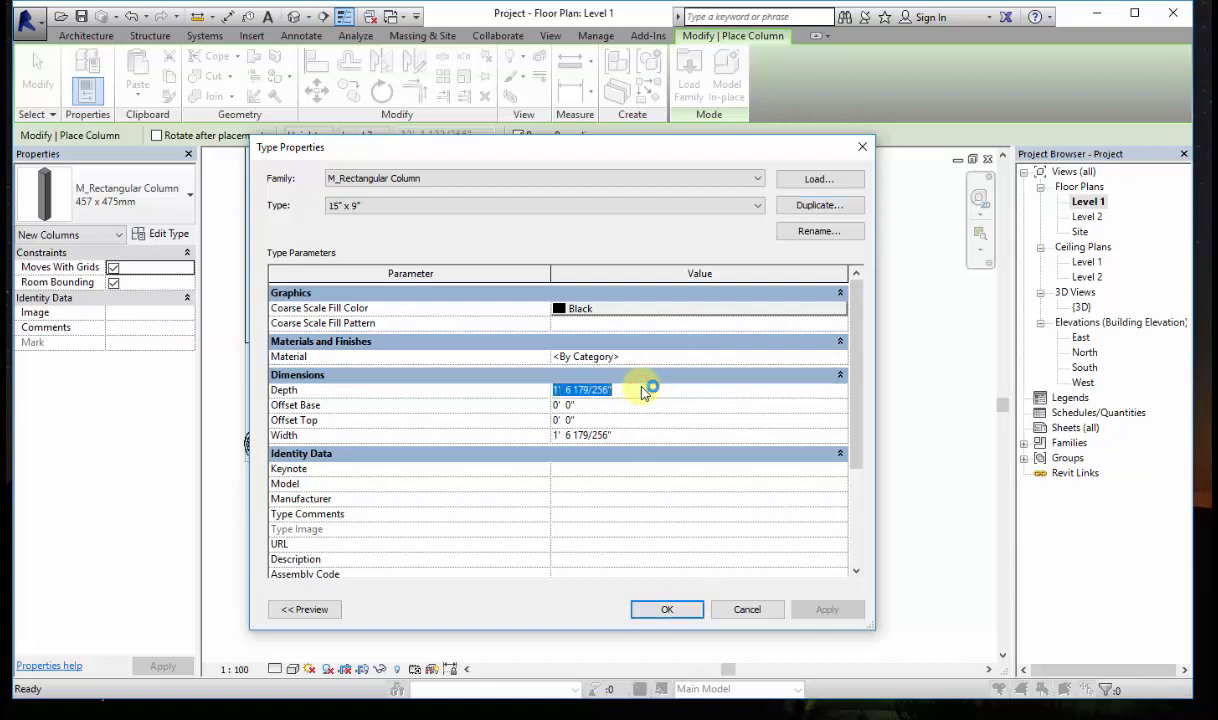
key("BackSpace")
type("9\"")
left_click(650, 440)
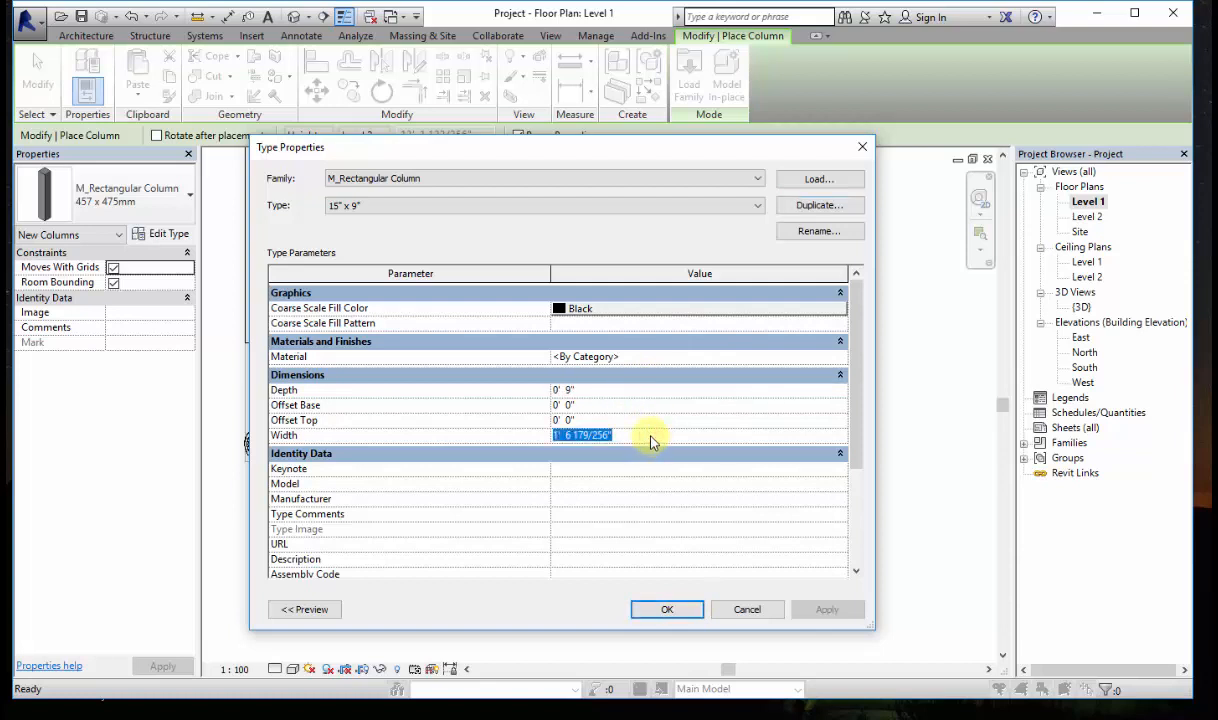
type("15\"")
key("Return")
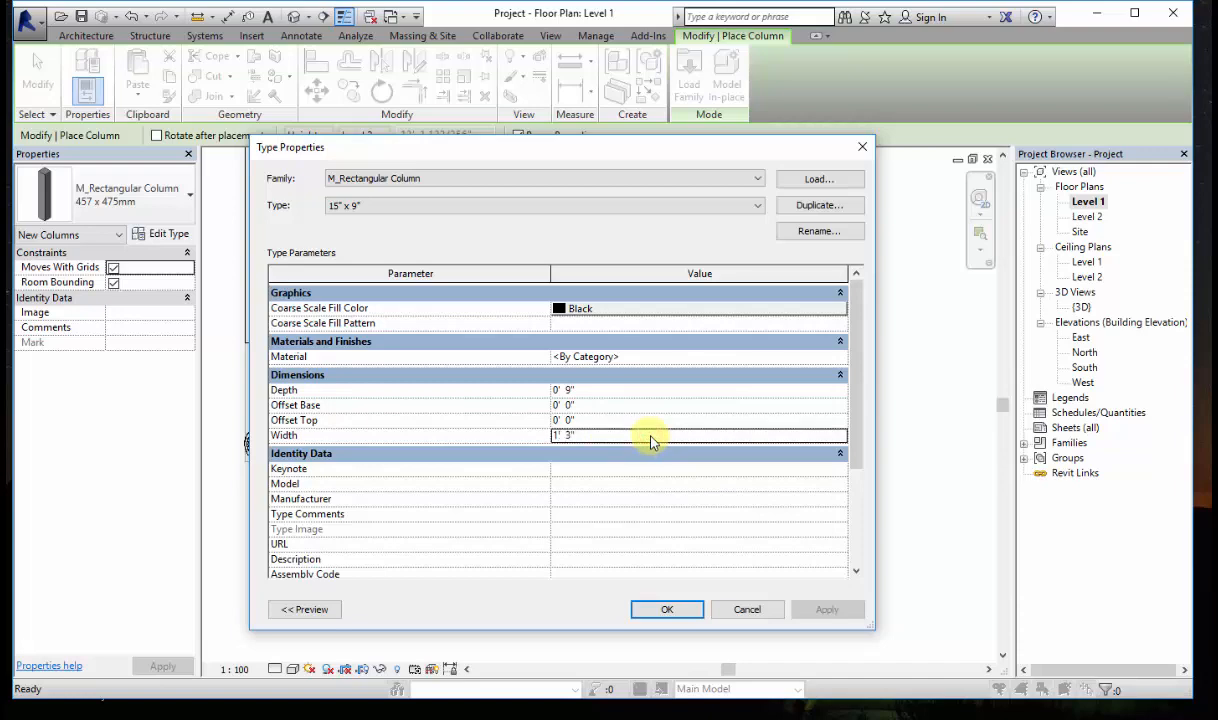
left_click(667, 610)
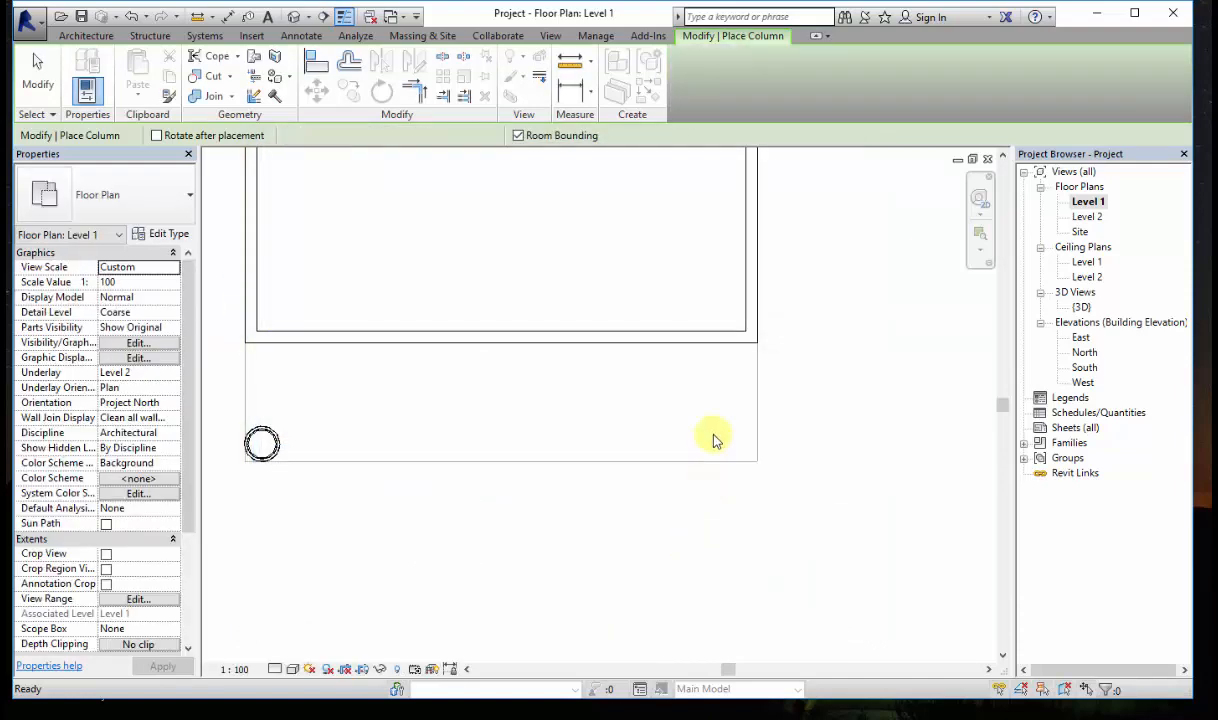
Step: Place one 15" x 9" column at the overhang's front-right corner, about 7'-7" from the front wall, and nudge it onto the roof edge lines
scroll(740, 457, "up", 2)
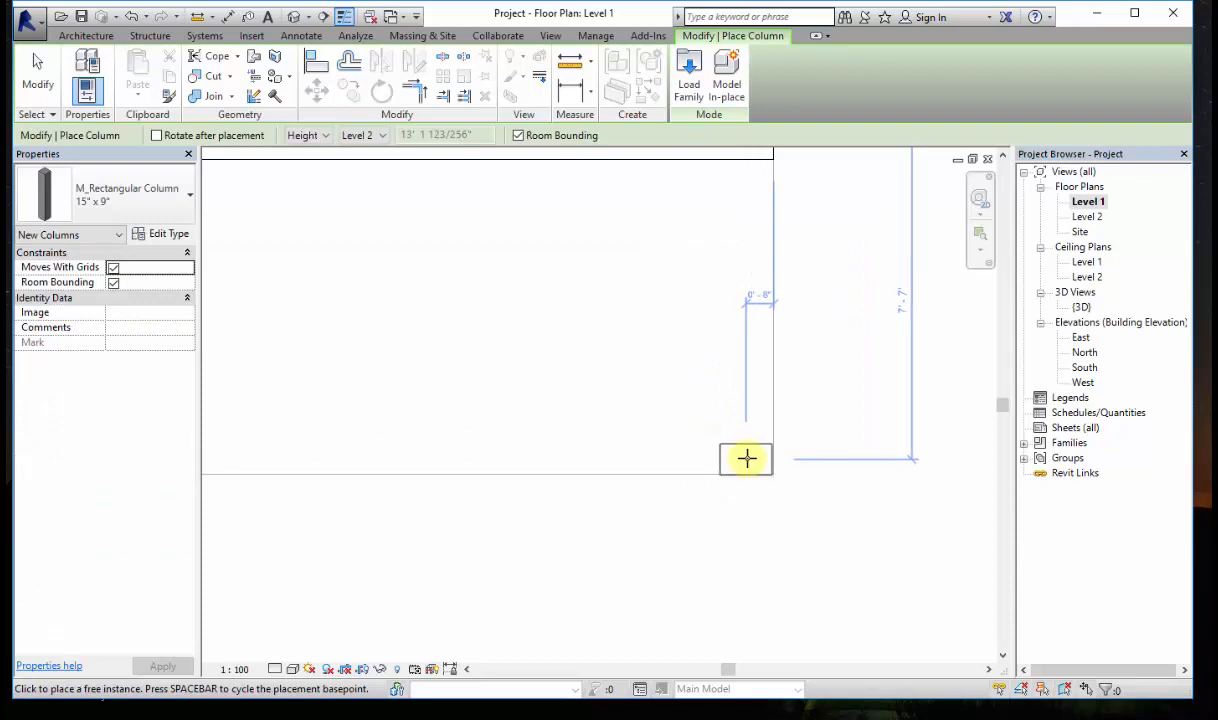
left_click(747, 458)
key("Escape")
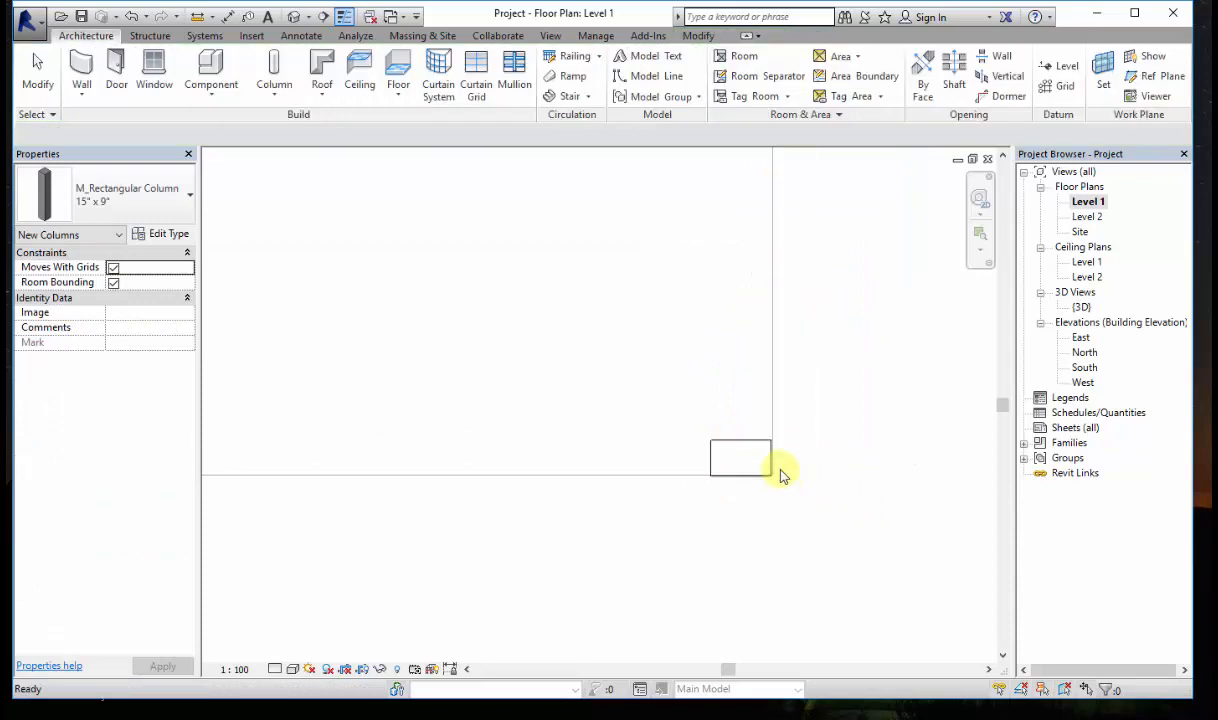
left_click(766, 462)
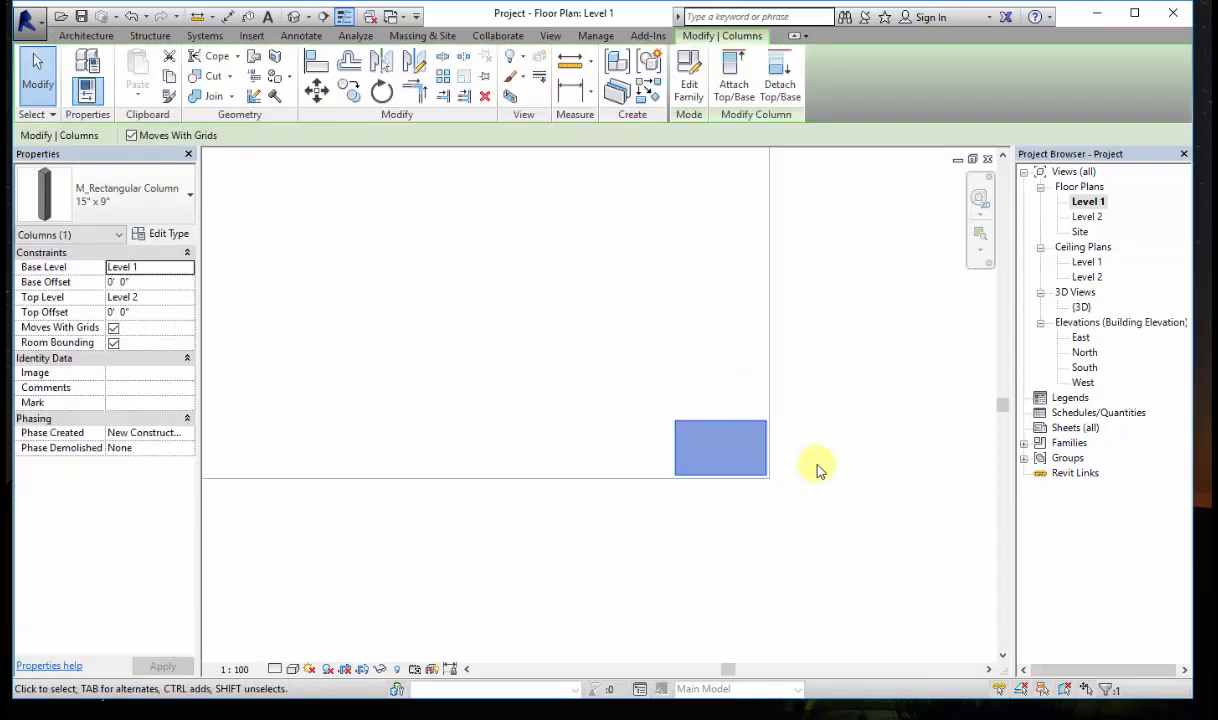
key("Down")
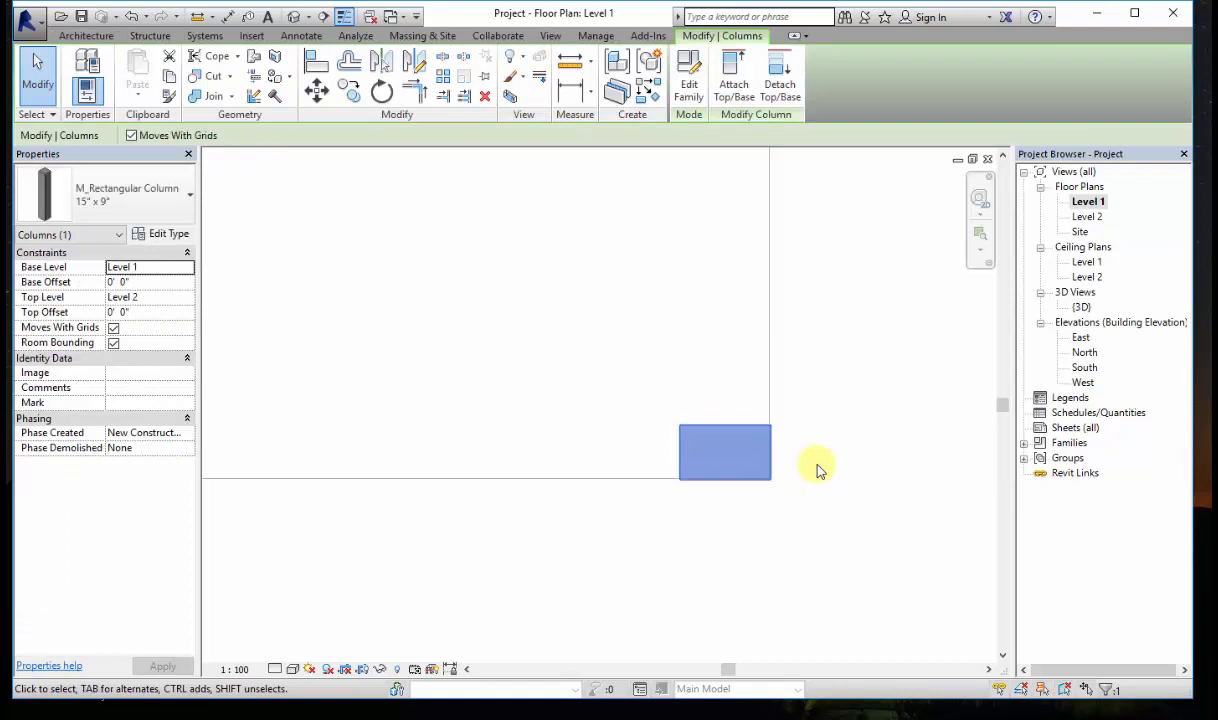
Step: Examine the round and rectangular columns under the roof overhang in the {3D} view
double_click(1081, 307)
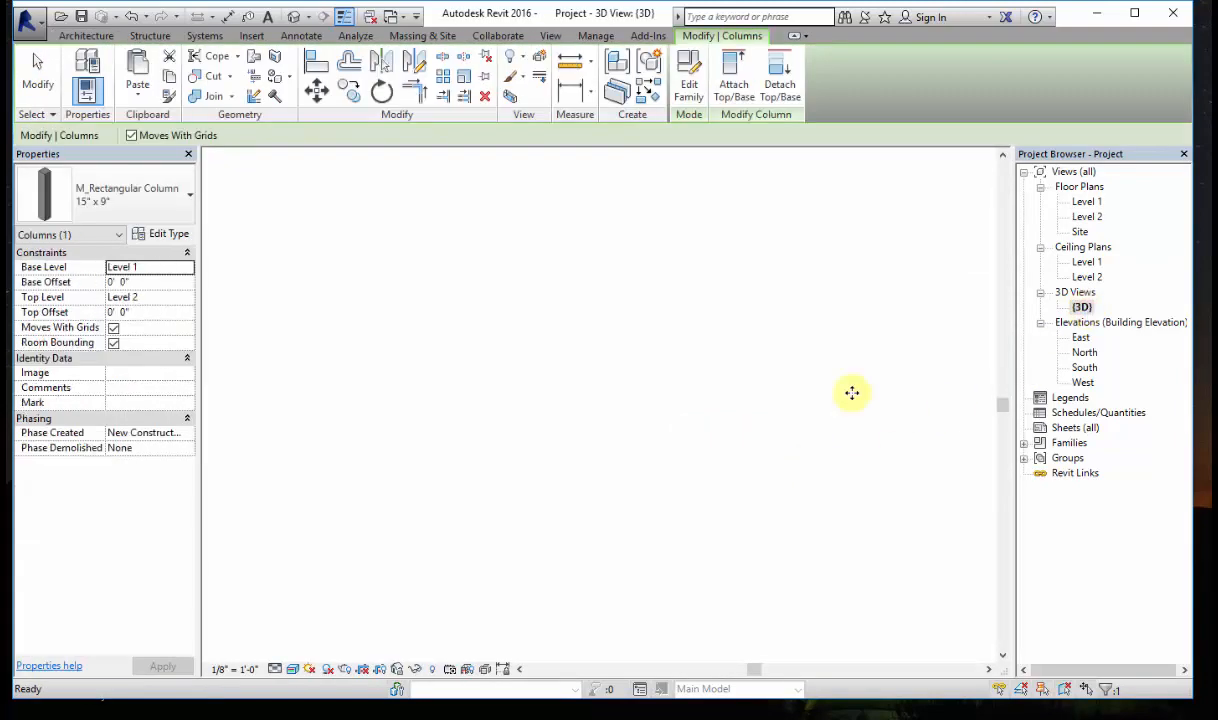
left_click(762, 425)
scroll(764, 426, "down", 2)
scroll(930, 465, "up", 2)
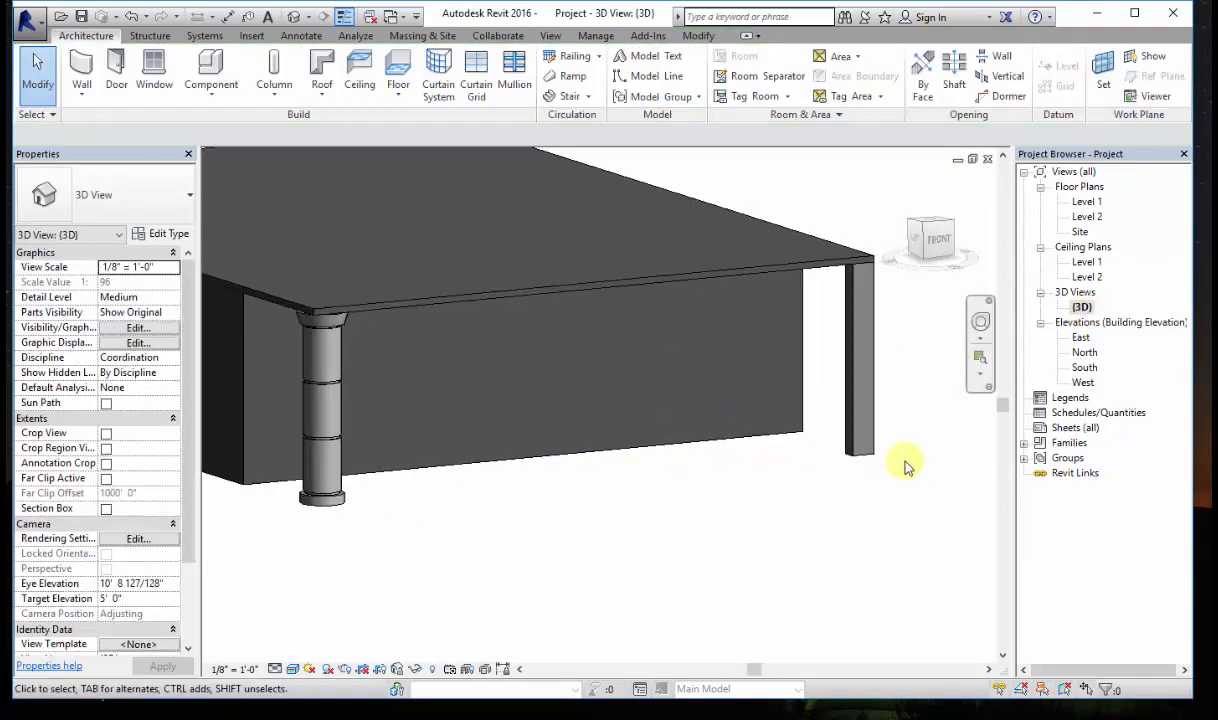
scroll(683, 473, "down", 3)
scroll(683, 473, "up", 1)
middle_click_drag(708, 465, 729, 468)
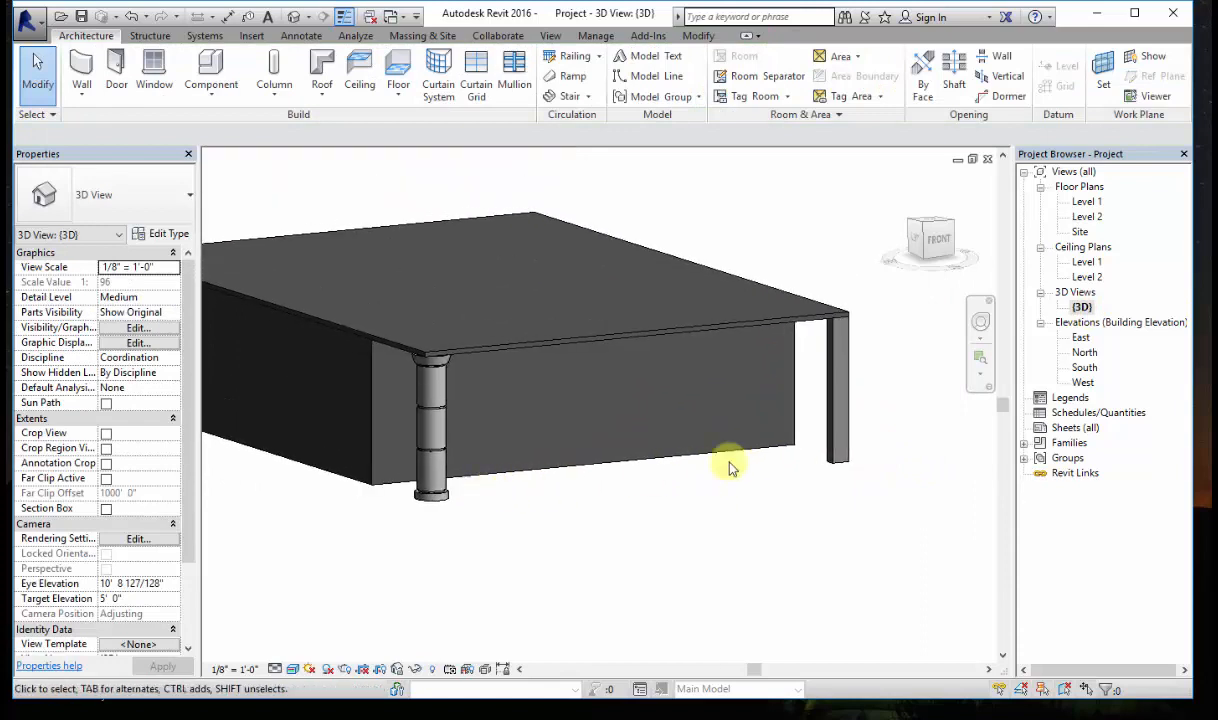
Step: Review the available types and the type properties of the metal clad column without changing them
left_click(437, 495)
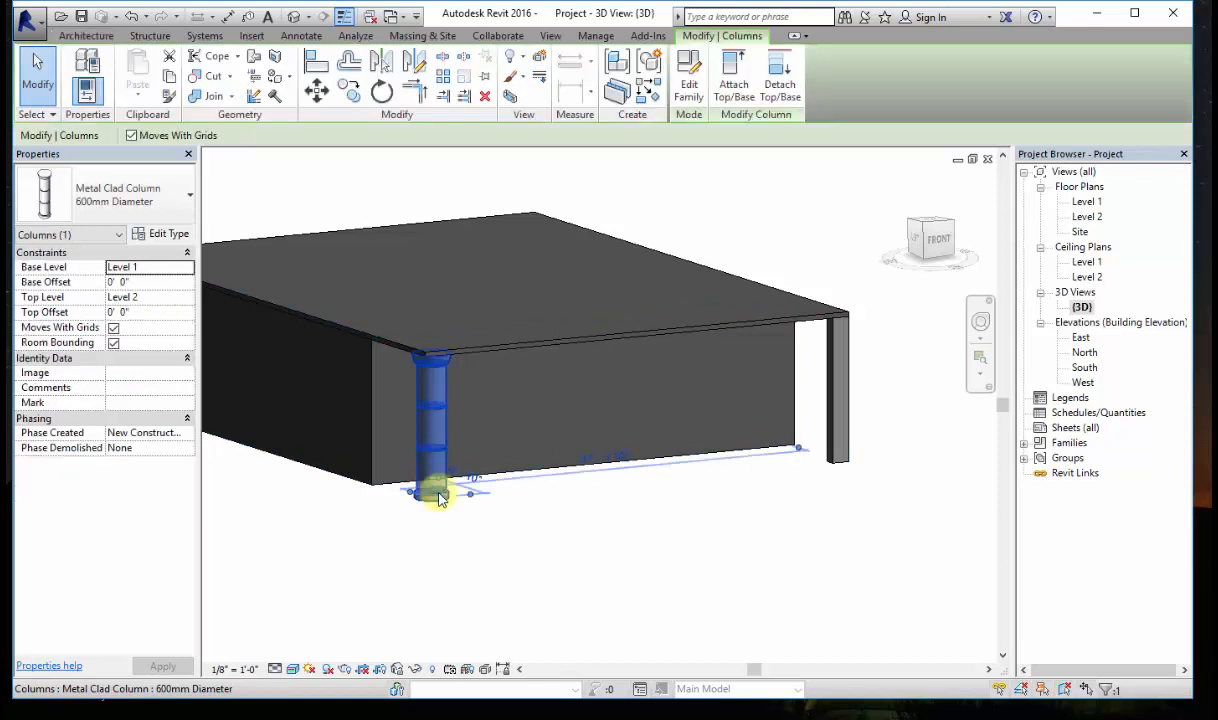
left_click(189, 195)
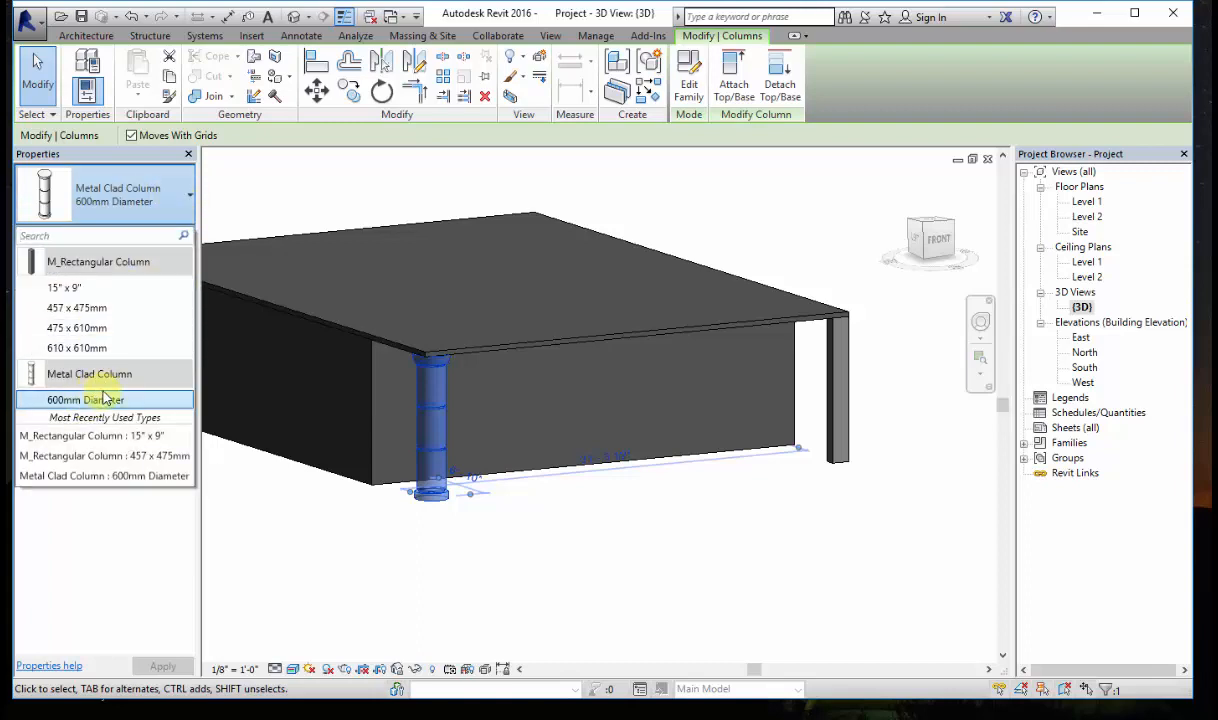
key("Escape")
left_click(169, 236)
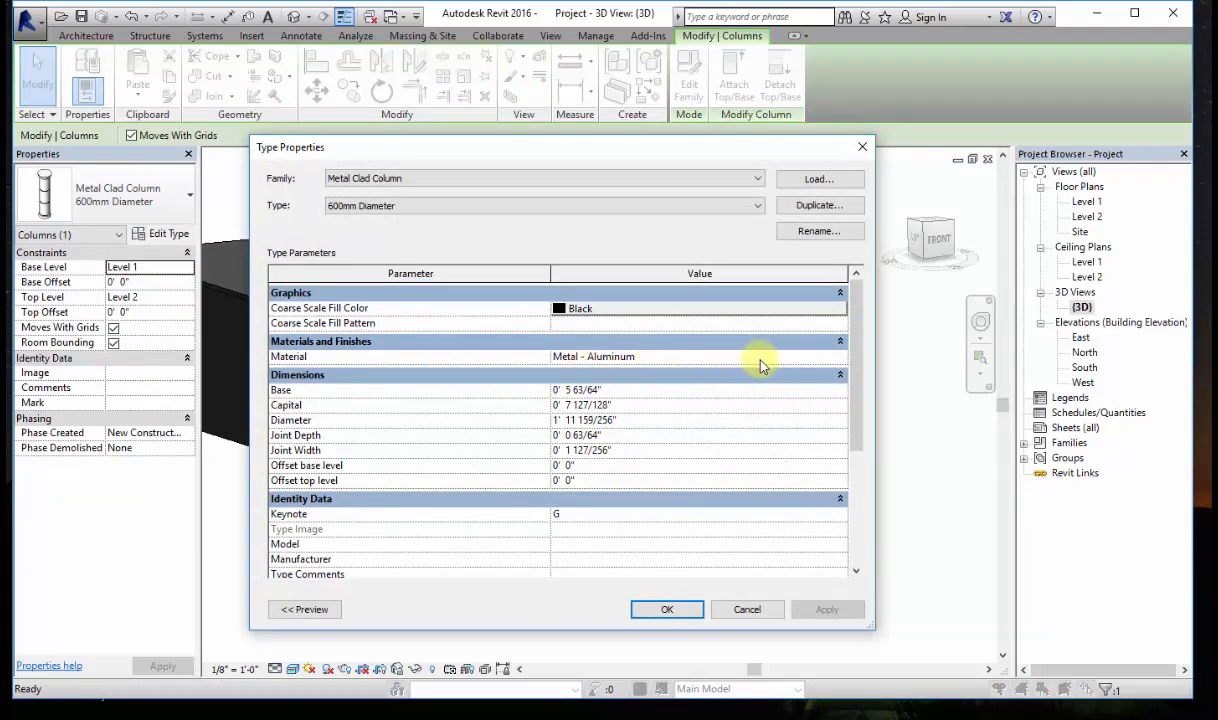
left_click(668, 609)
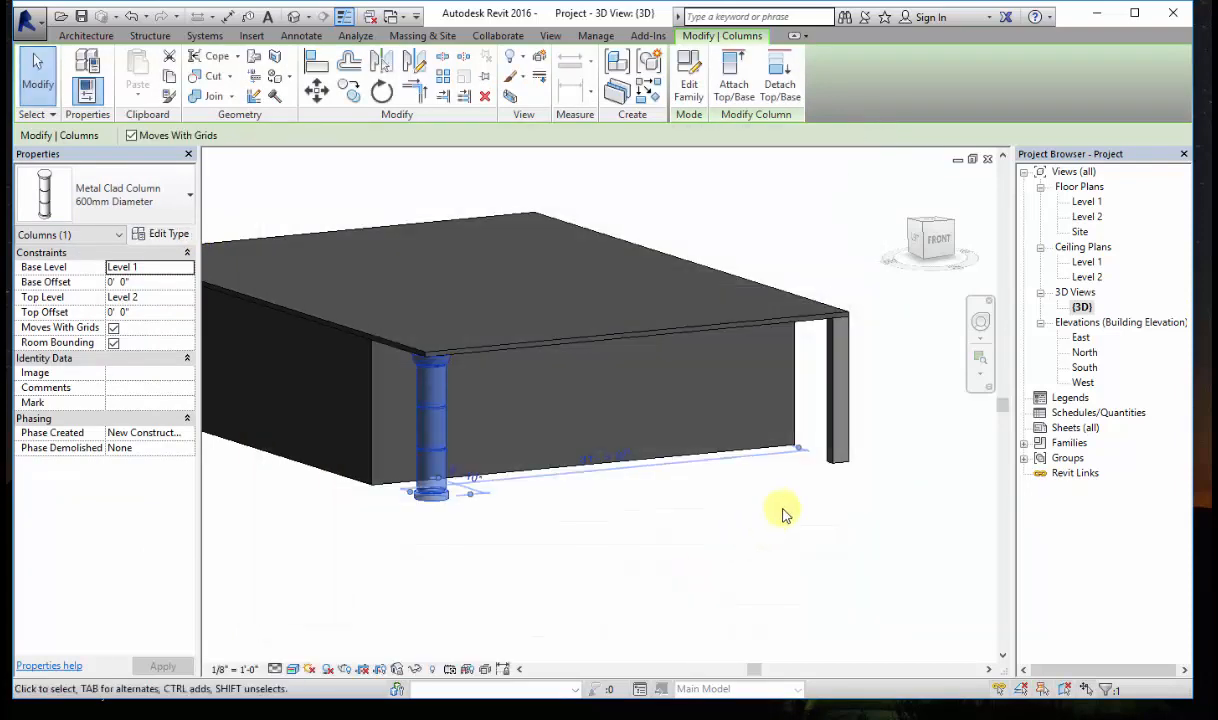
left_click(781, 509)
Step: Set the rectangular column's Top Offset to 1' 0"
scroll(829, 508, "up", 3)
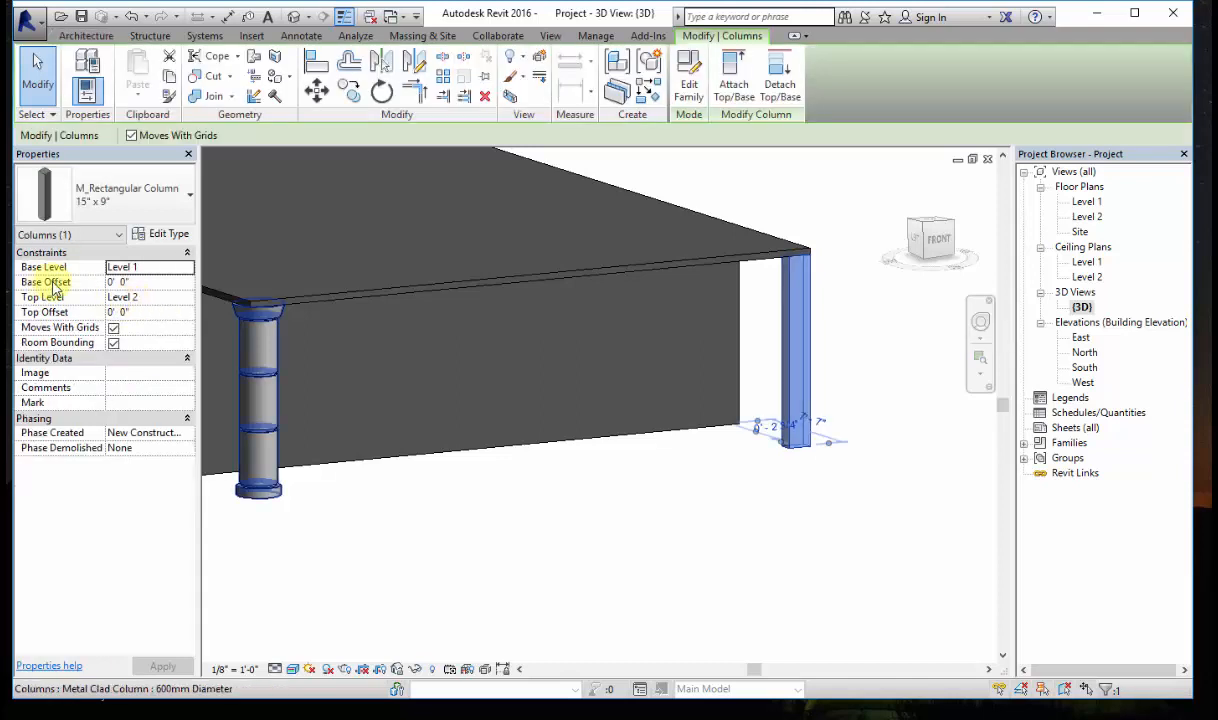
left_click(141, 317)
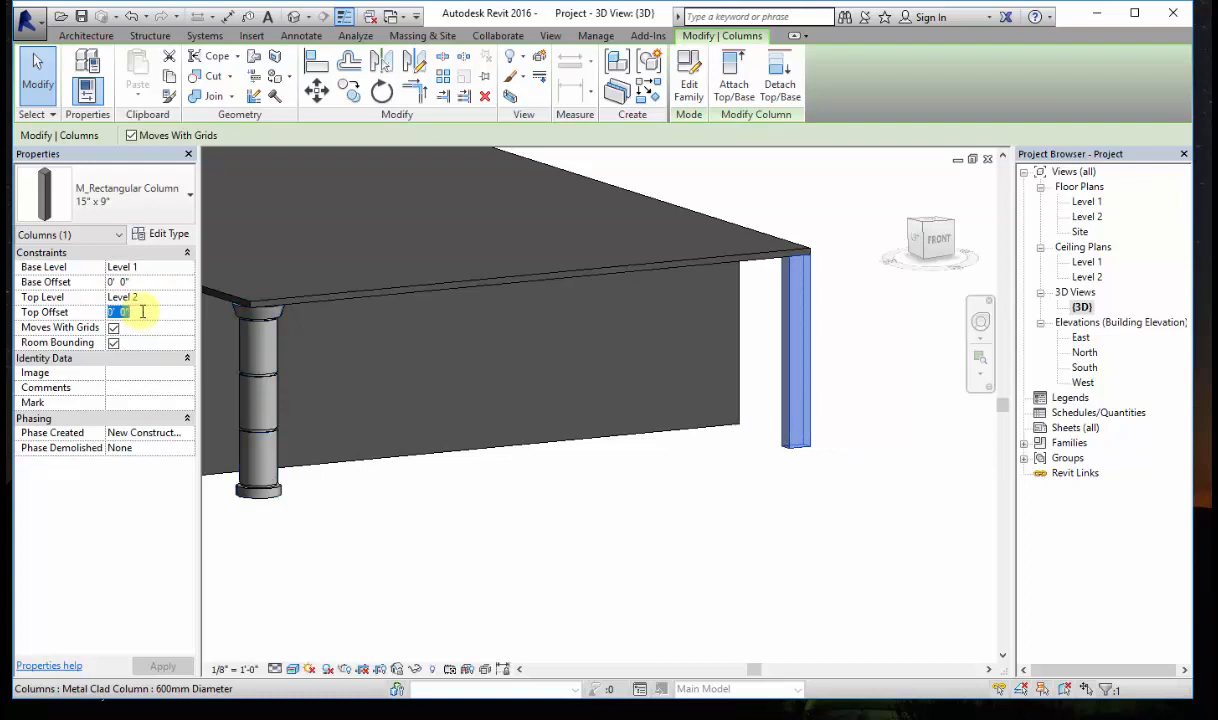
type("1")
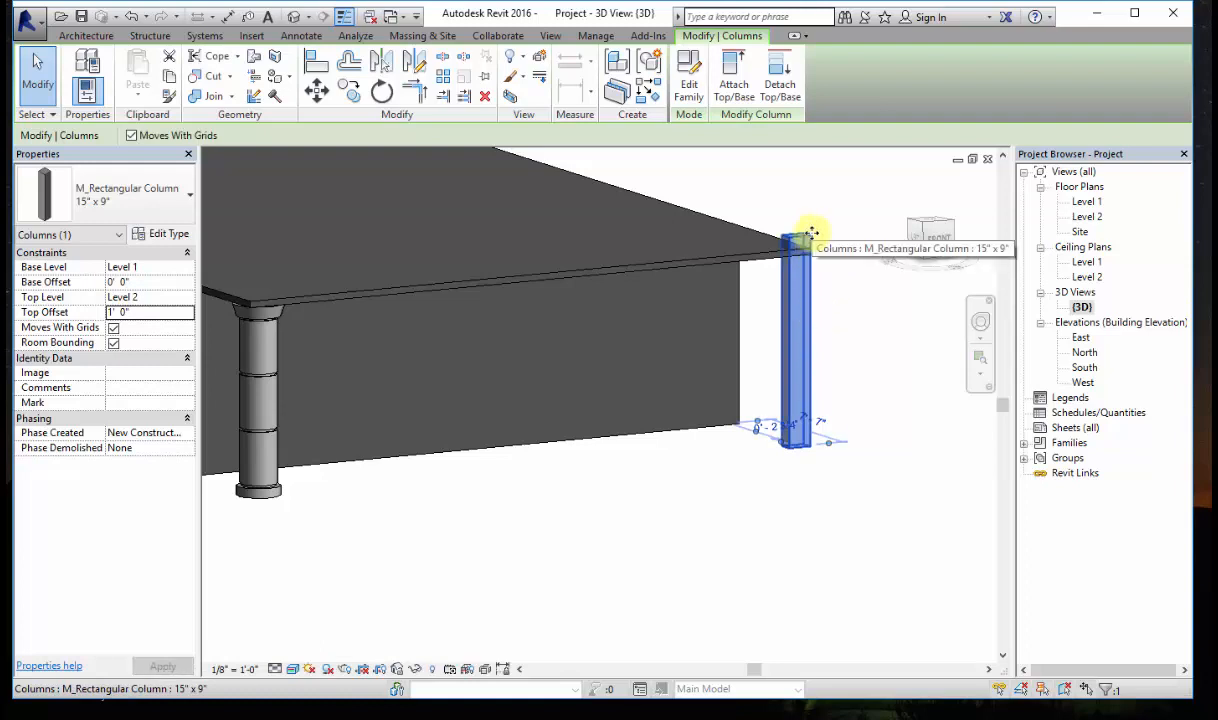
Step: Set the rectangular column's Top Offset to -2' 0"
left_click(147, 312)
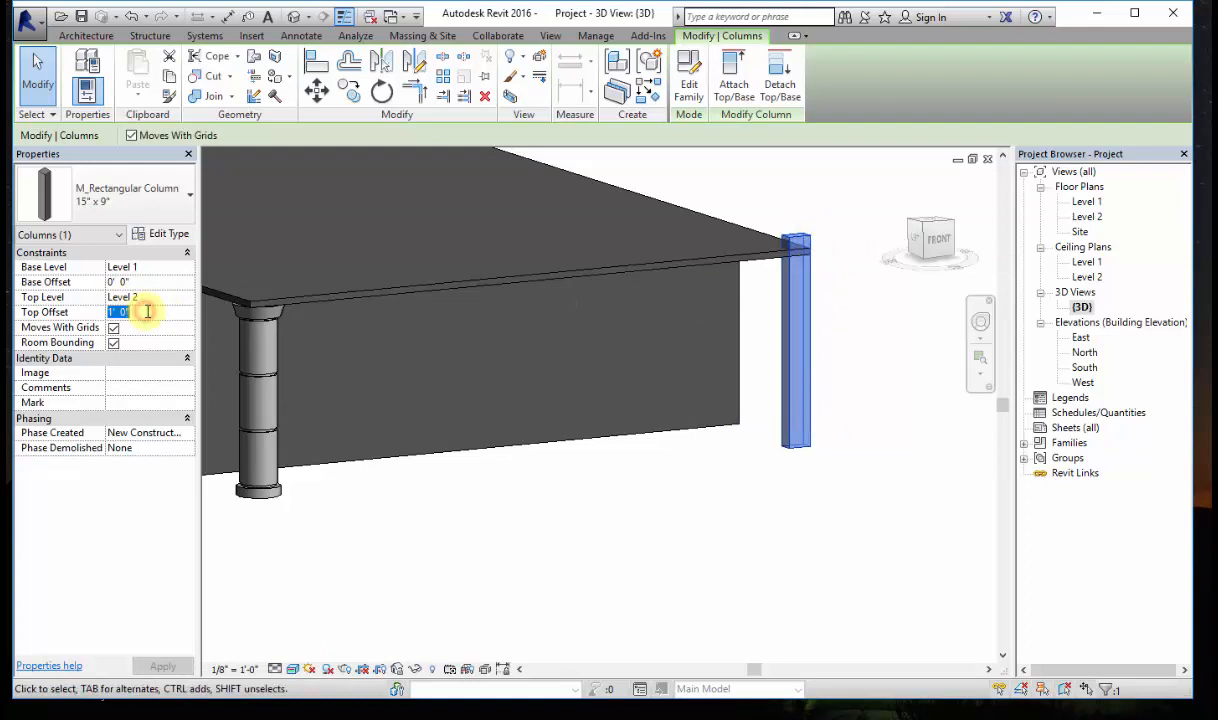
type("-")
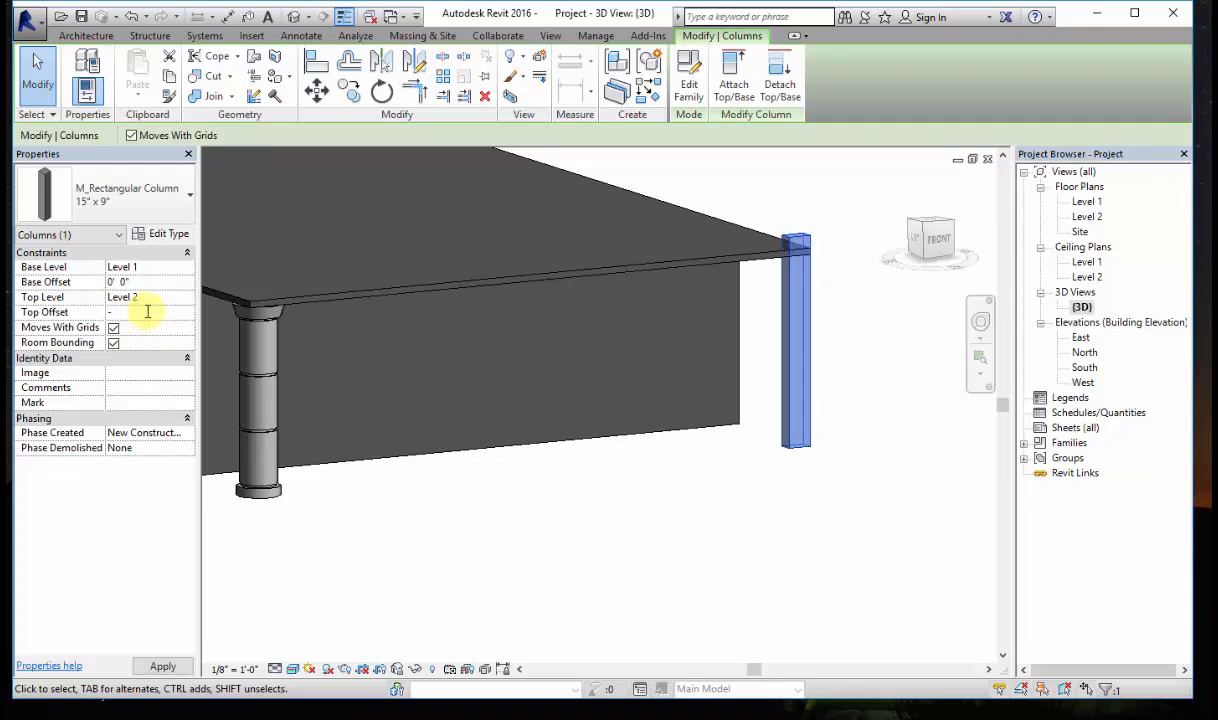
type("2' 0\"")
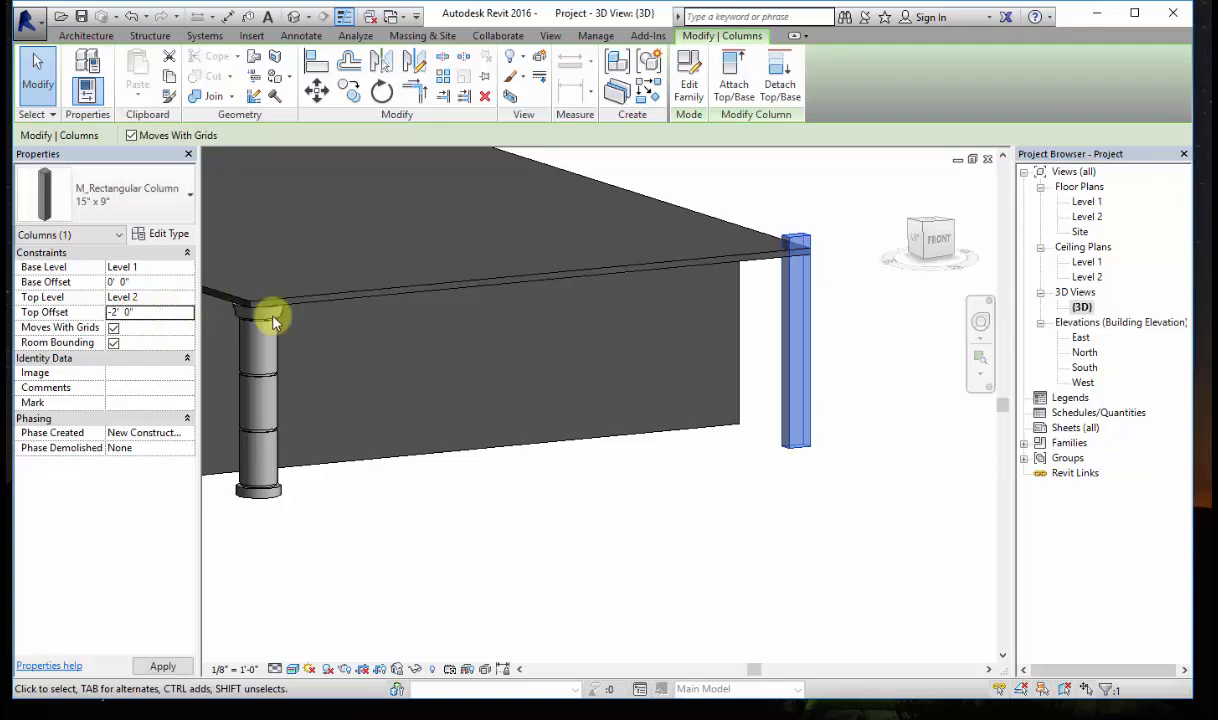
left_click(845, 485)
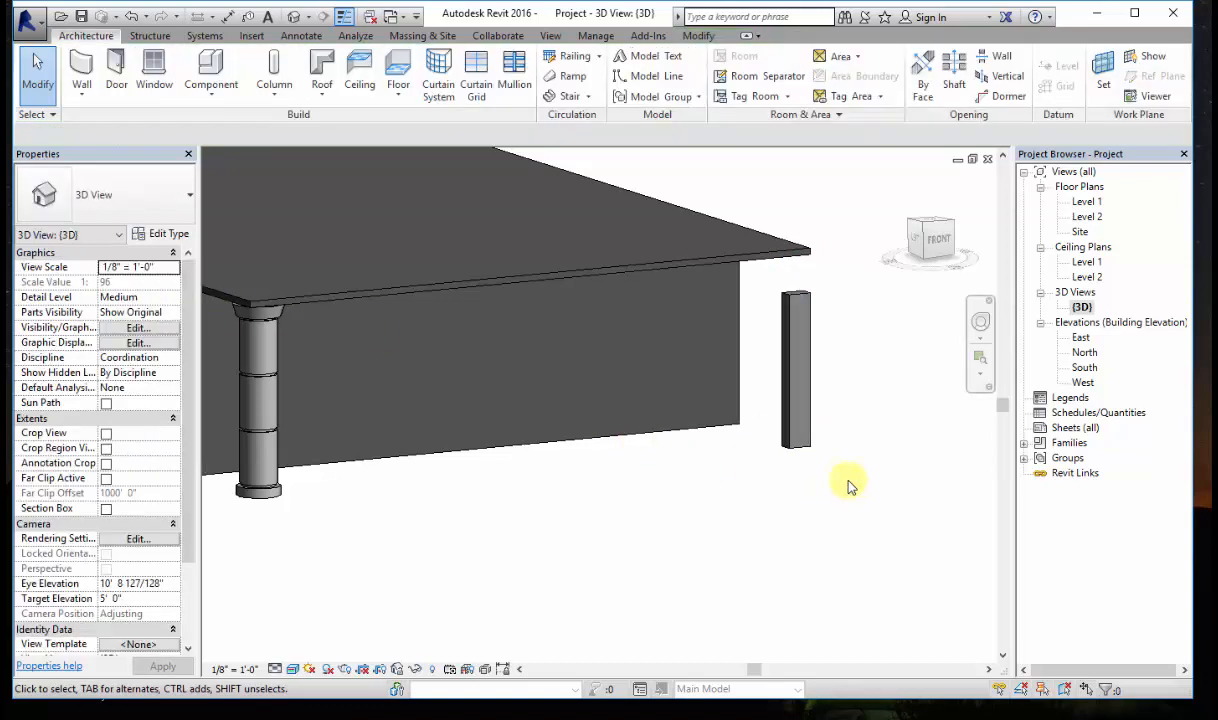
Step: Set the rectangular column's Base Offset to 1' 0"
left_click(806, 440)
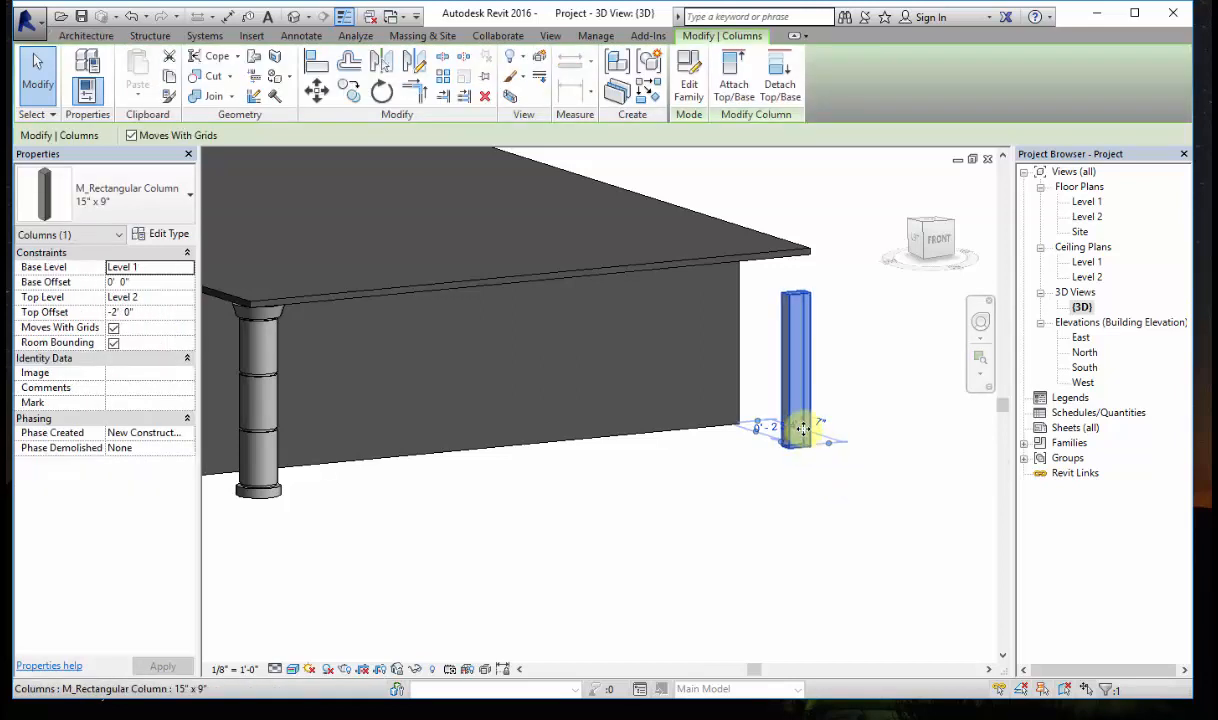
left_click(151, 283)
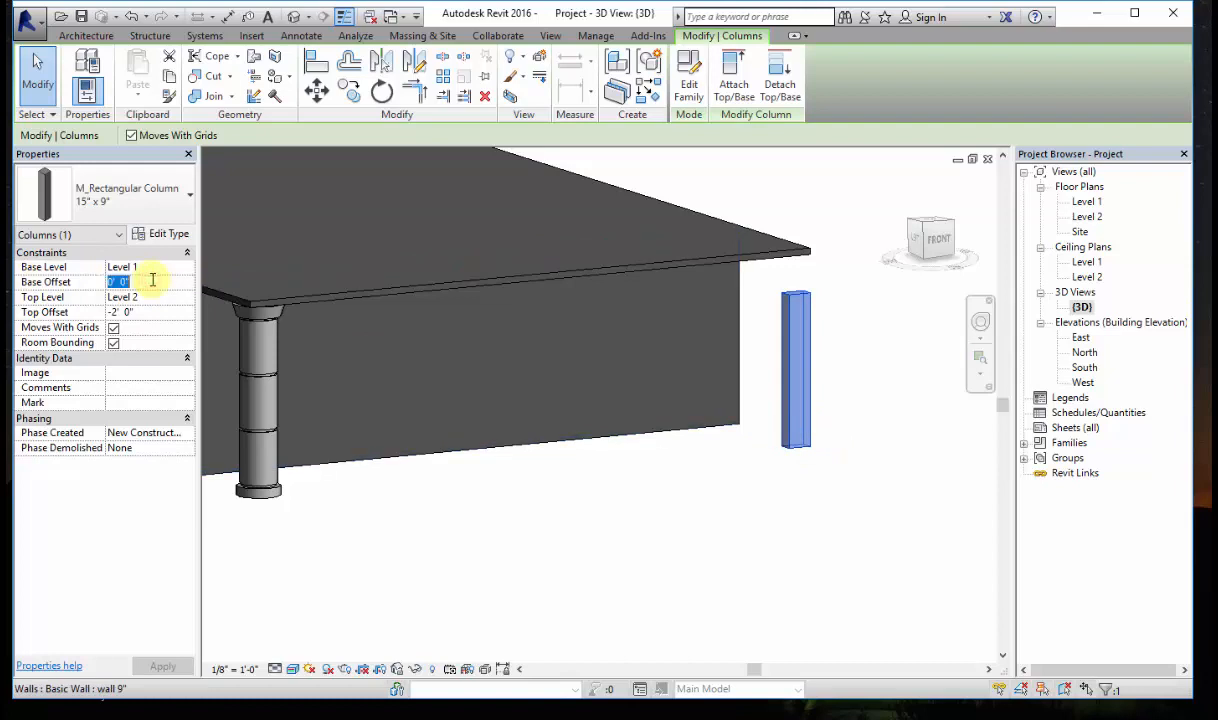
key("Return")
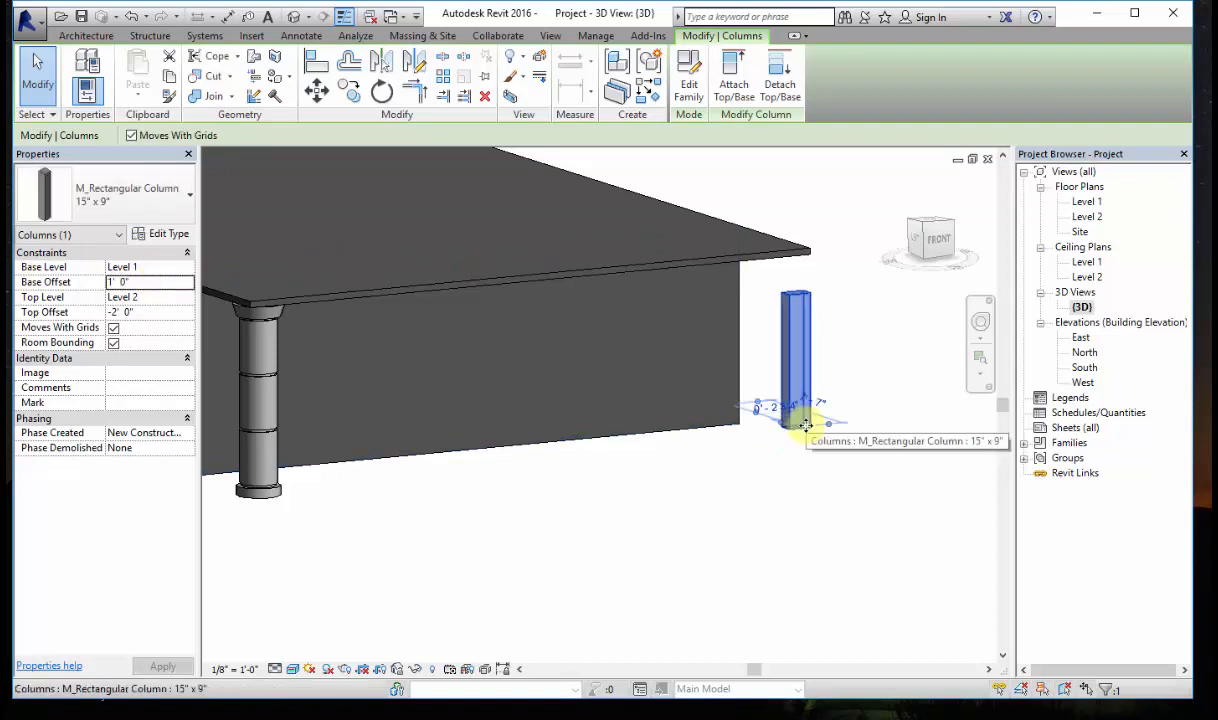
Step: Set the rectangular column's Base Offset to -1' 0"
left_click(141, 283)
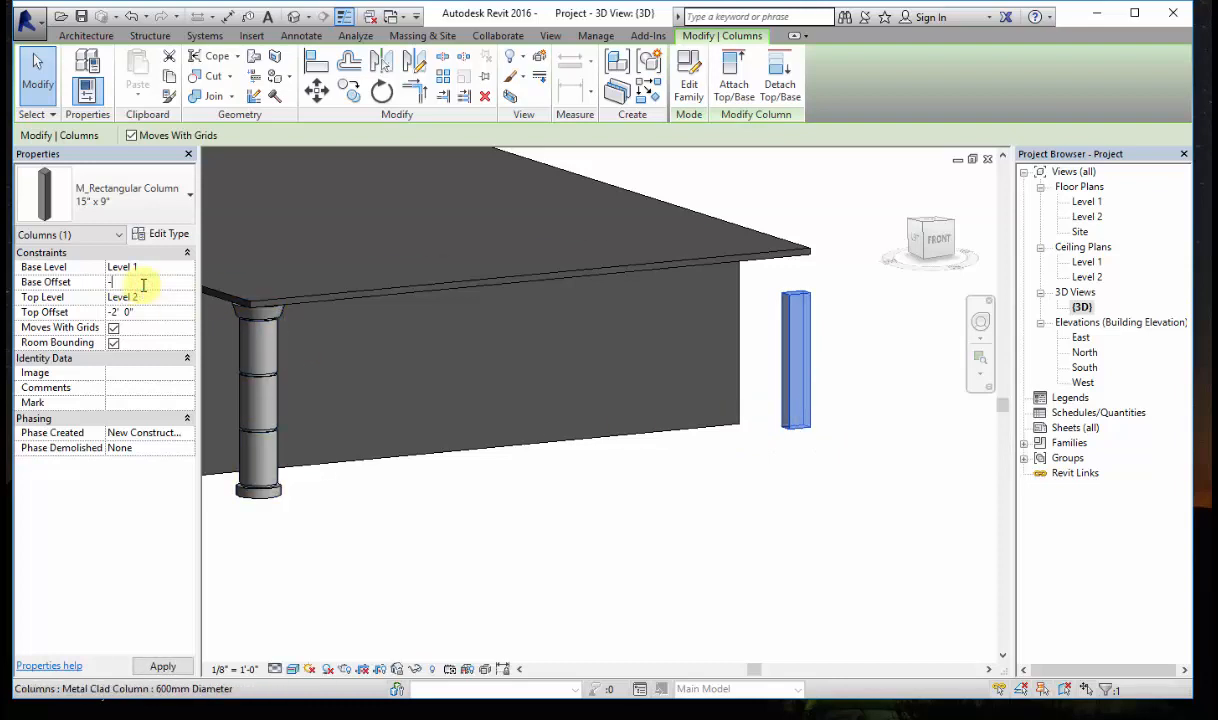
type("-1")
key("Return")
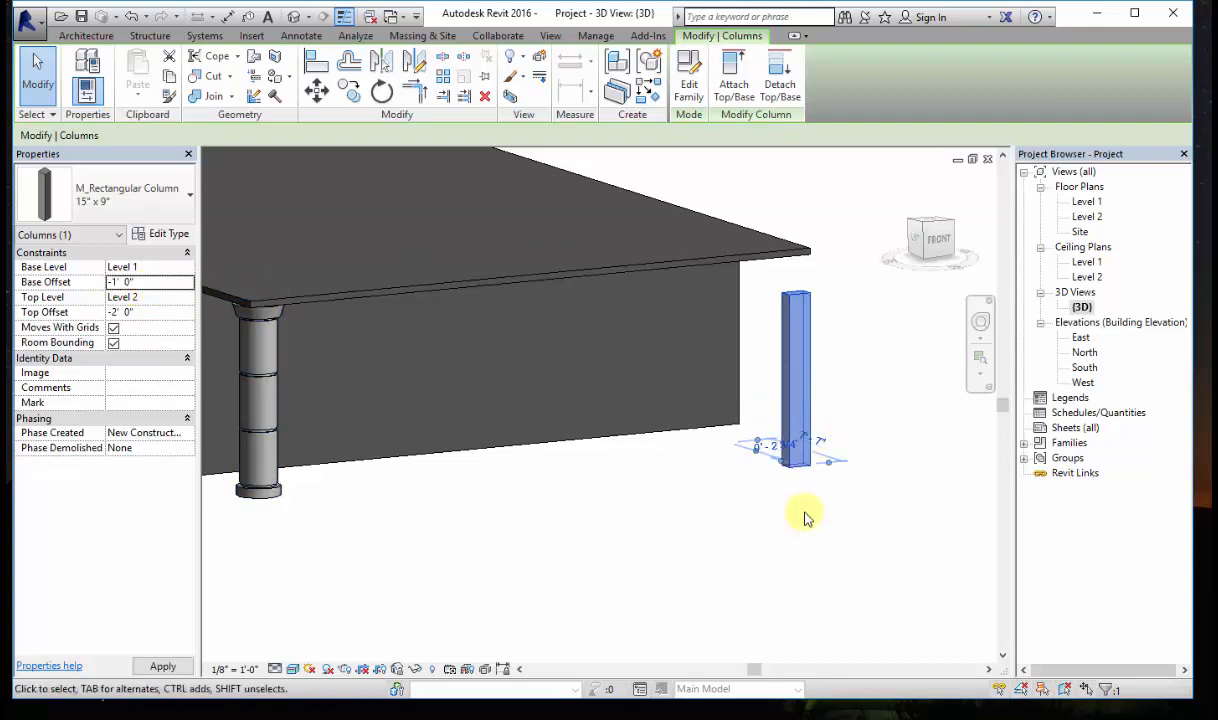
Step: Delete the metal clad column and the rectangular column in front of the building
left_click(402, 576)
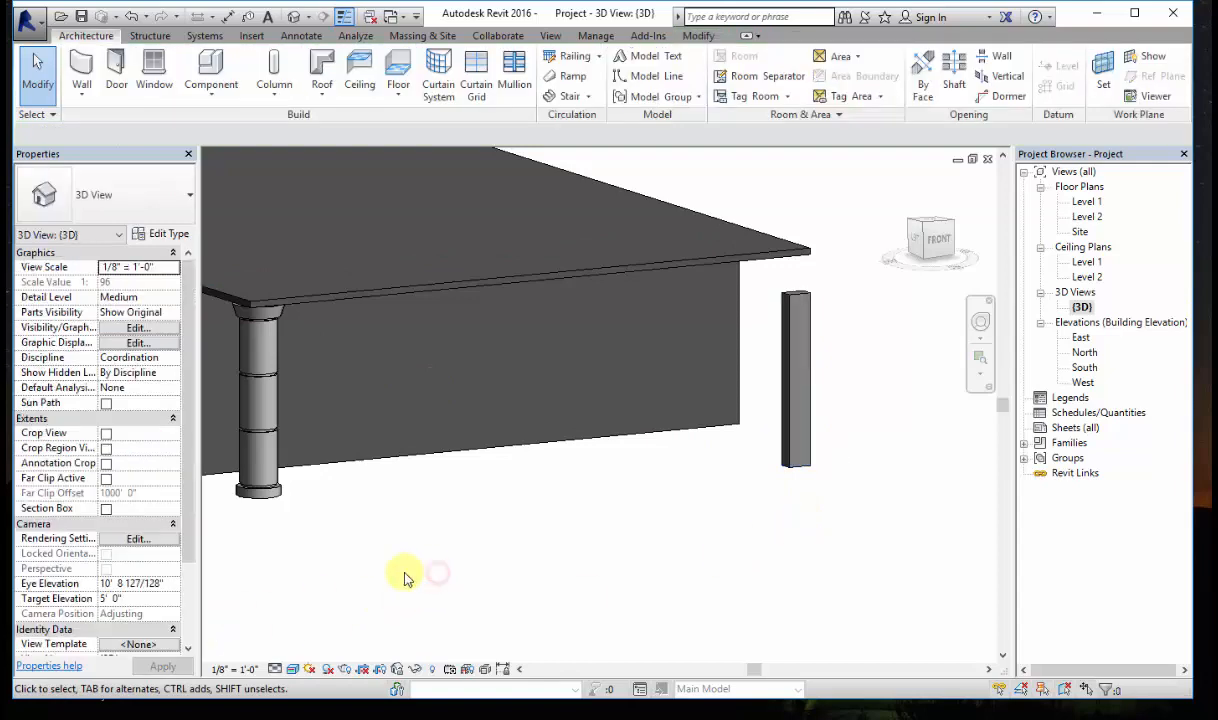
scroll(360, 585, "down", 2)
middle_click_drag(314, 586, 331, 603)
left_click(331, 509)
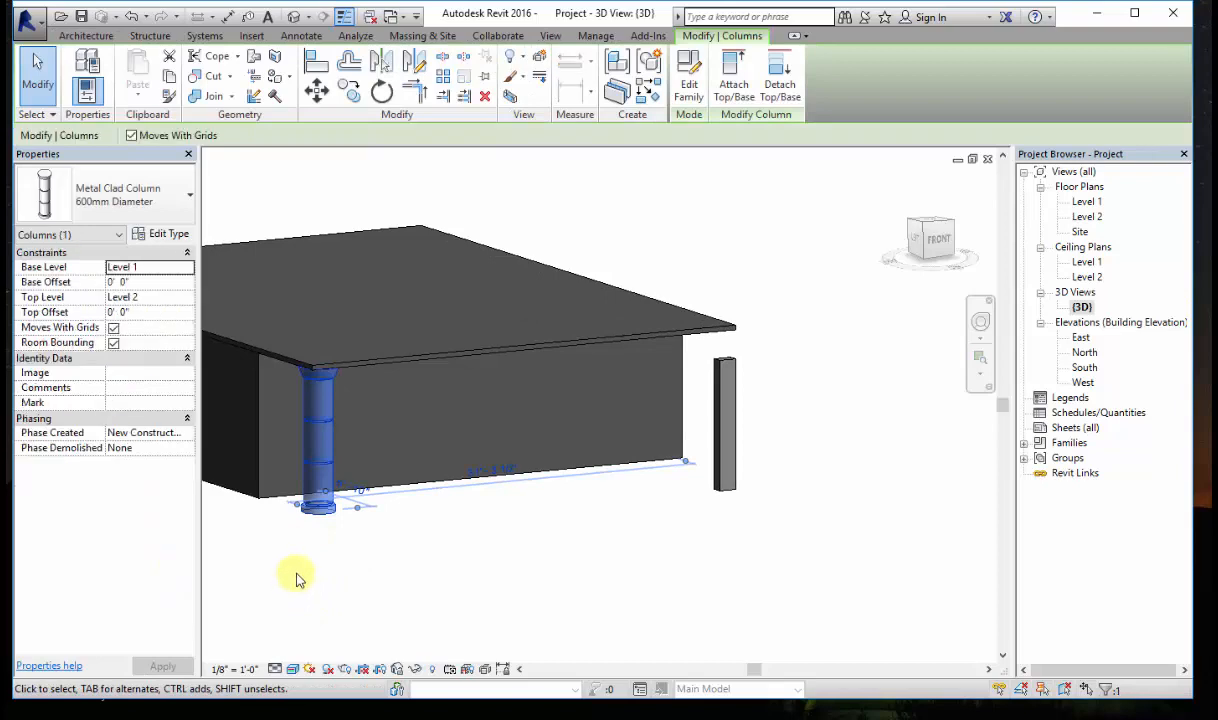
key("Delete")
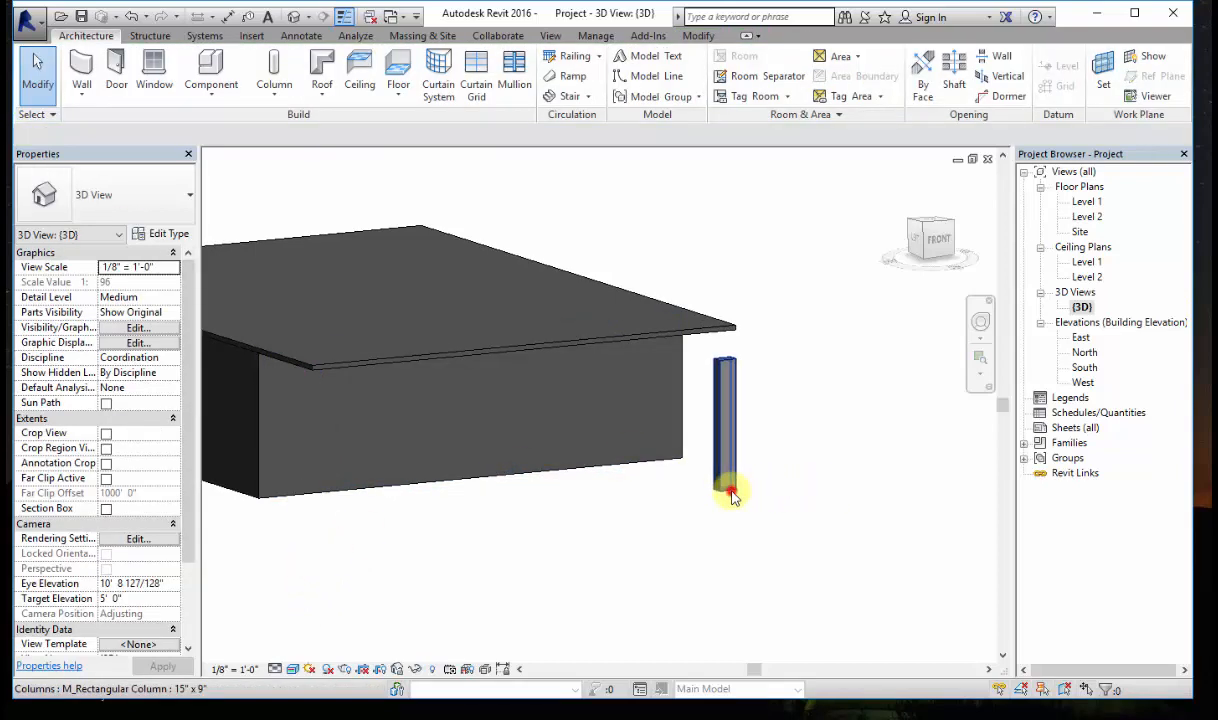
left_click(724, 478)
key("Delete")
scroll(528, 552, "down", 1)
scroll(528, 548, "down", 2)
middle_click_drag(447, 544, 470, 535)
scroll(473, 556, "up", 1)
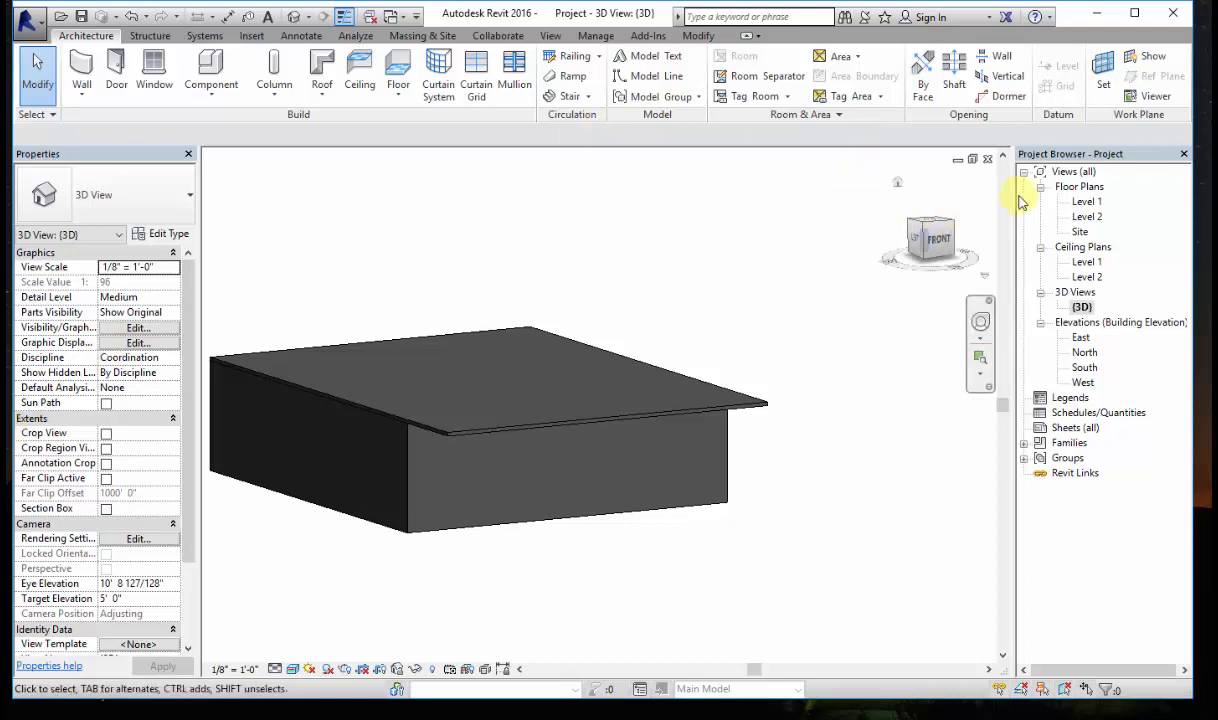
Step: In the Level 2 floor plan, delete the roof that overhangs the front of the building
double_click(1086, 202)
scroll(566, 456, "down", 4)
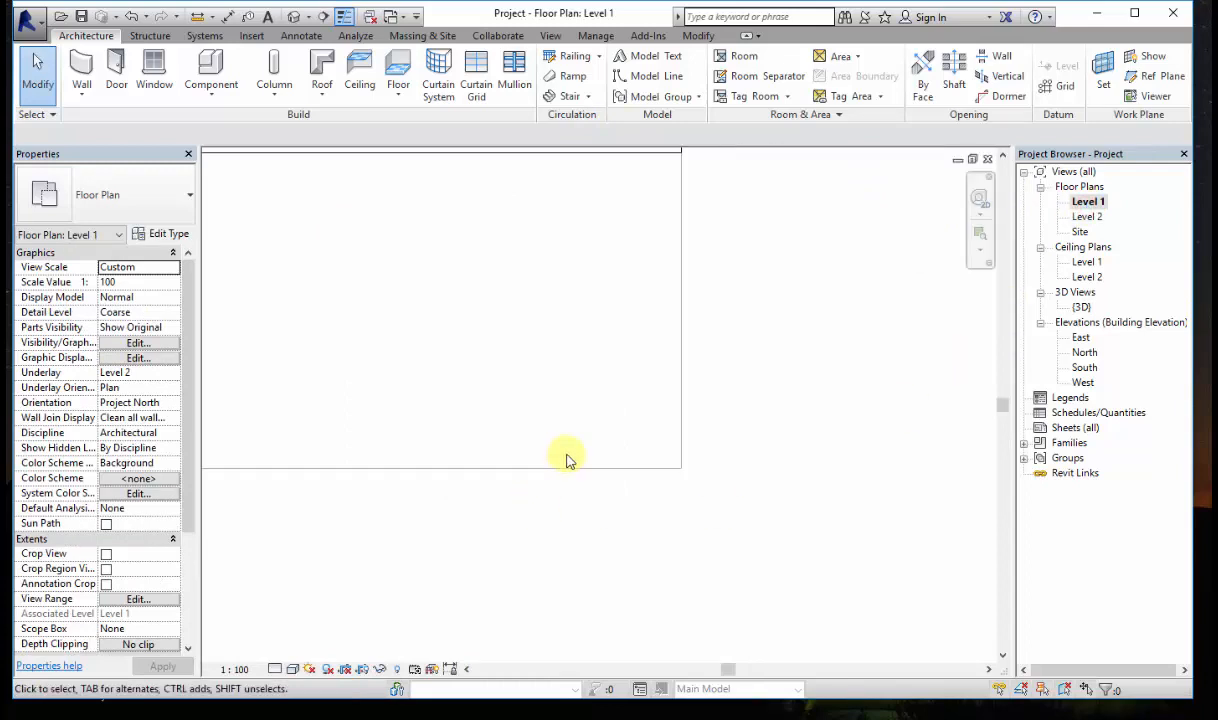
scroll(566, 456, "down", 3)
middle_click_drag(506, 435, 604, 490)
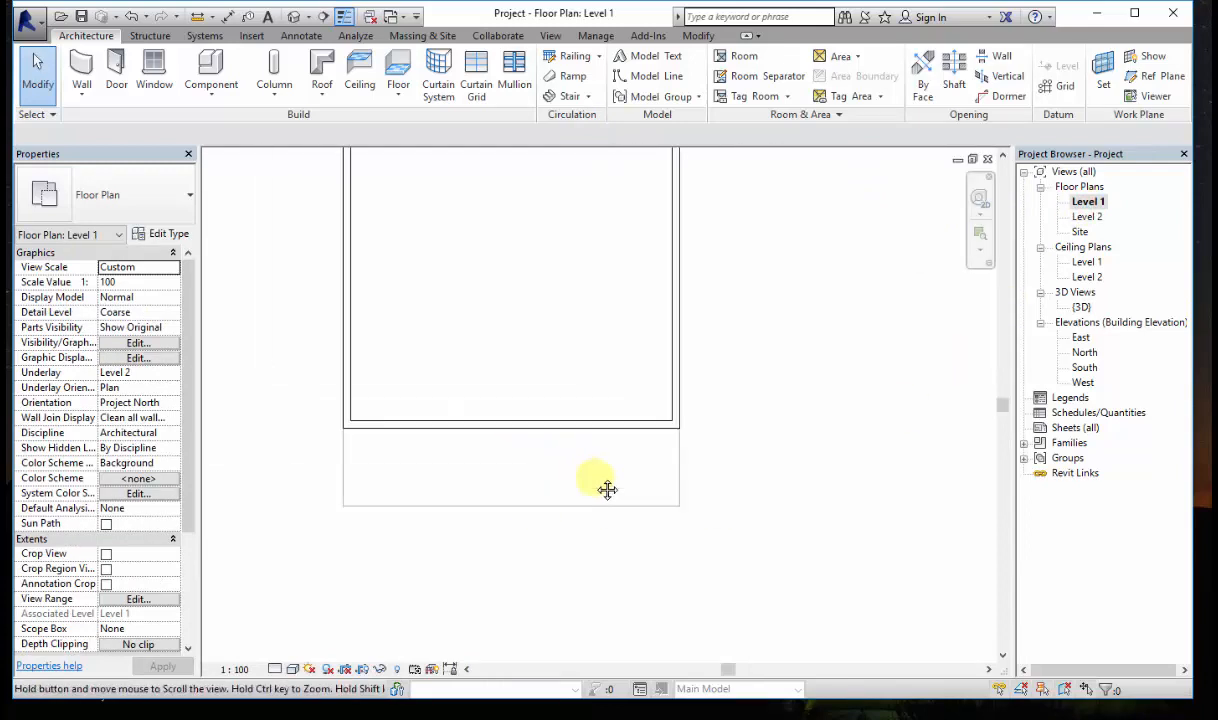
middle_click_drag(336, 441, 375, 492)
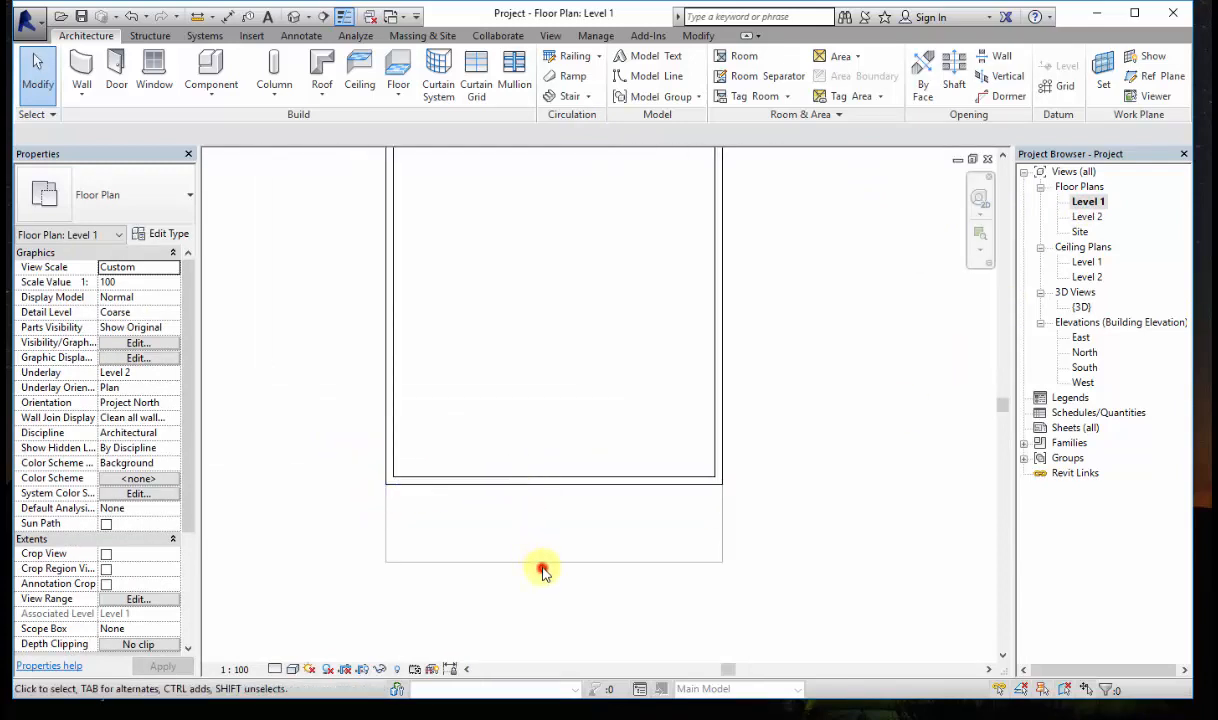
double_click(1091, 217)
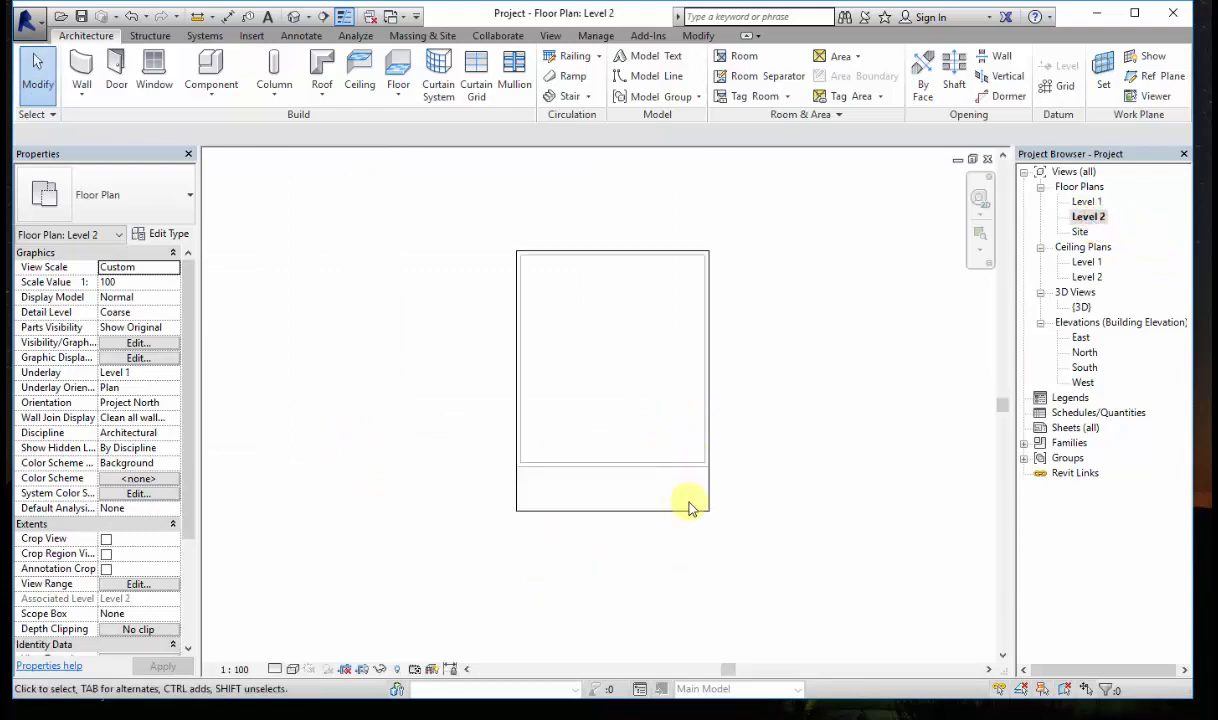
left_click(696, 512)
key("Delete")
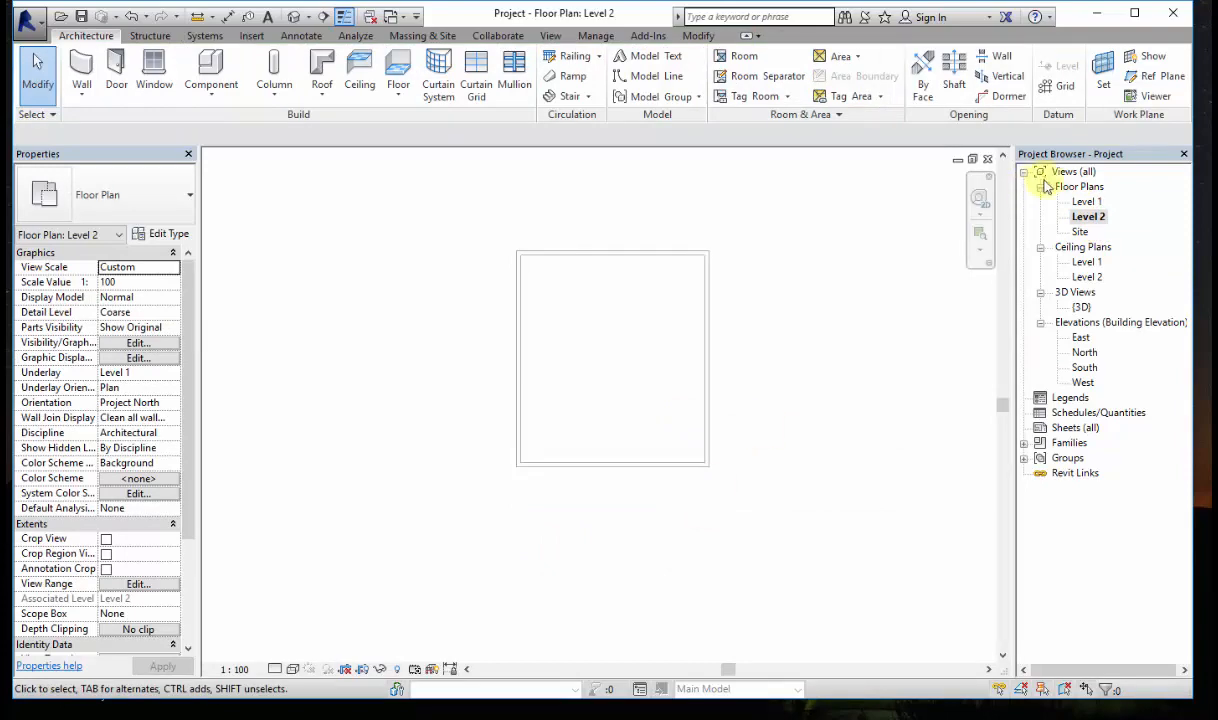
Step: In the Level 1 floor plan, start a new wall and duplicate the wall 9" type as wall 1"
double_click(1087, 202)
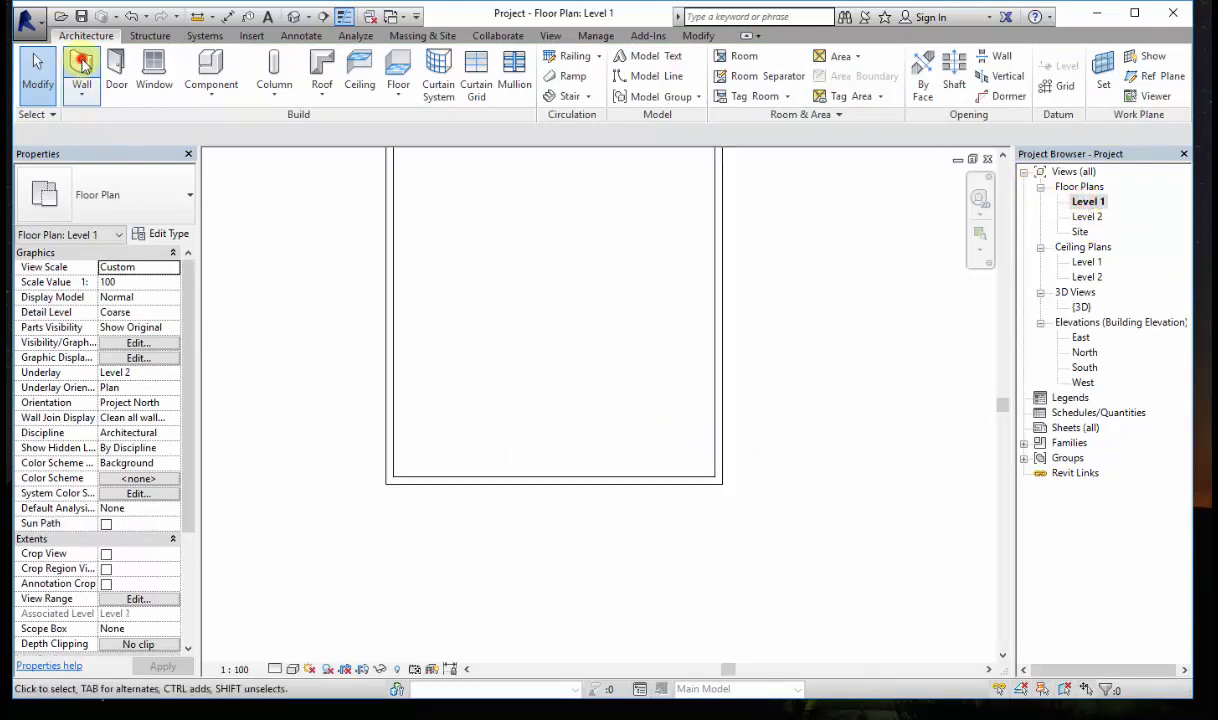
left_click(81, 72)
left_click(170, 233)
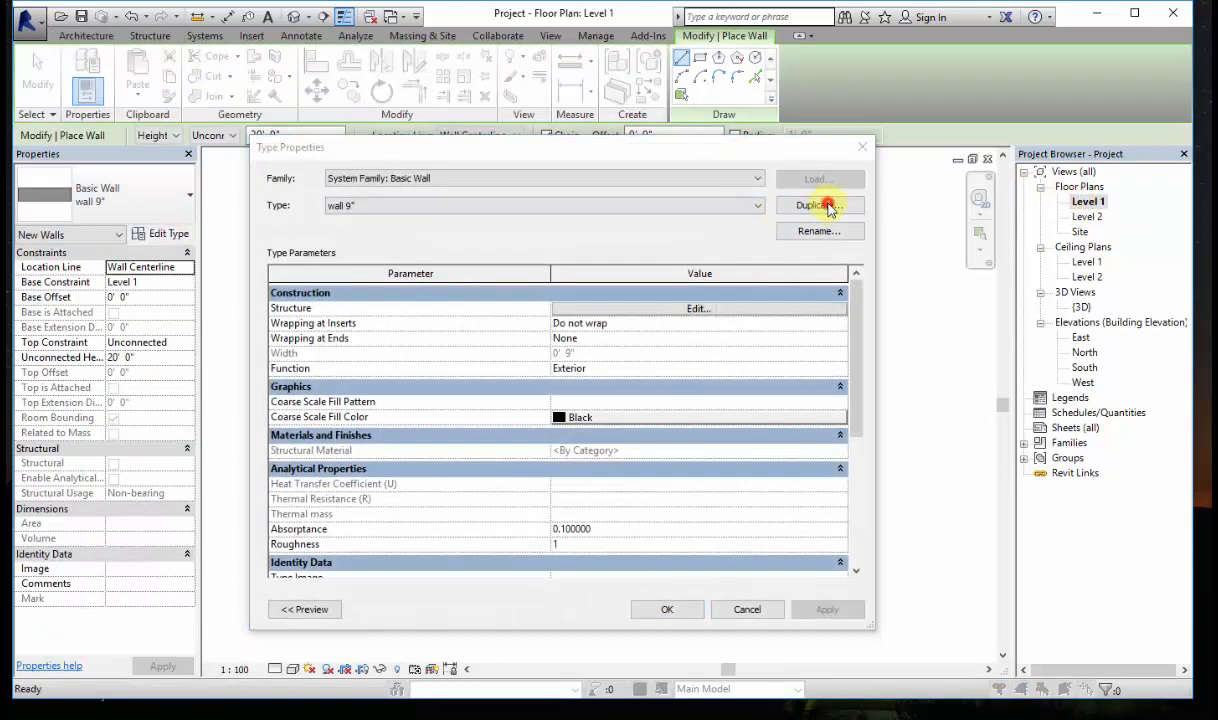
left_click(822, 204)
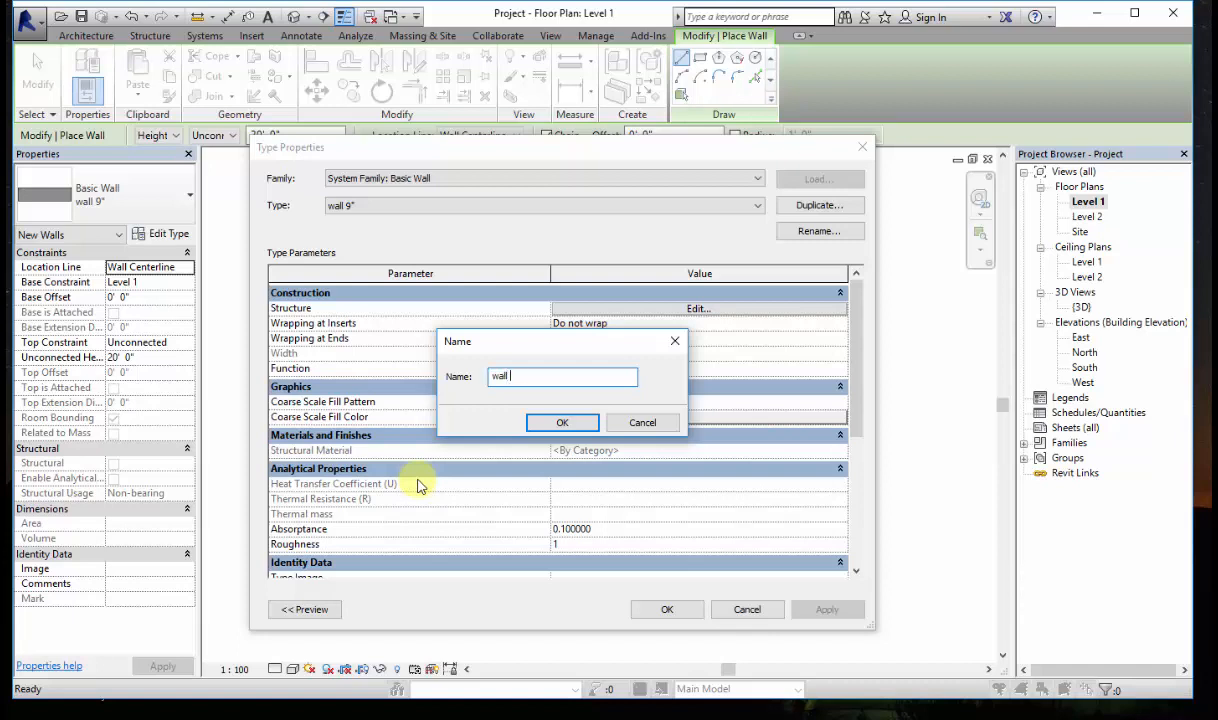
type("wall 1\"")
key("Return")
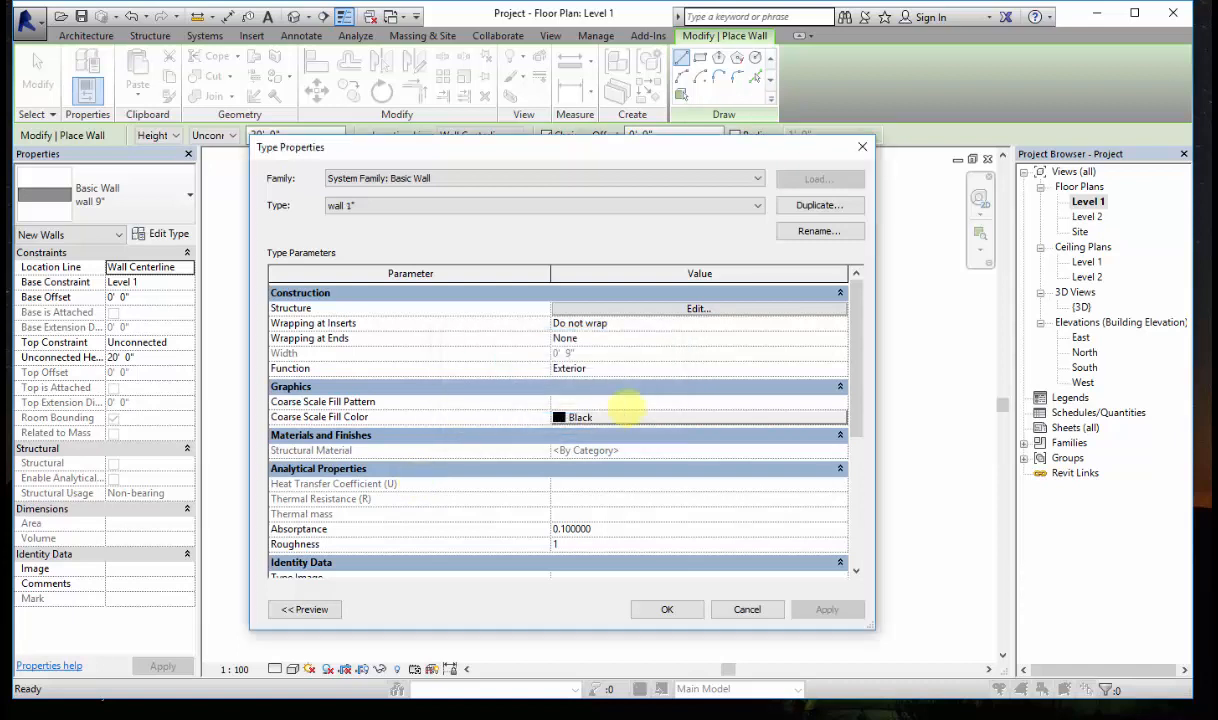
Step: Set the structure layer thickness of the new wall type to 1" and accept the type properties
left_click(684, 311)
left_click(628, 313)
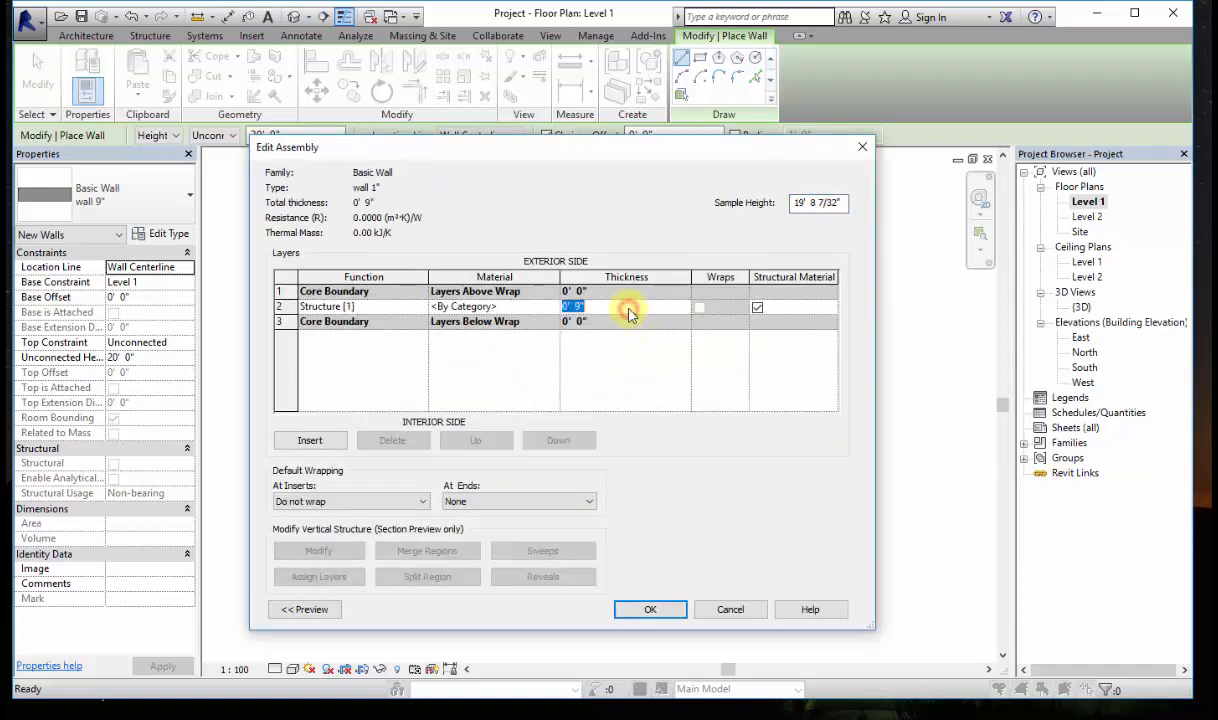
left_click(658, 612)
left_click(662, 610)
scroll(601, 487, "up", 5)
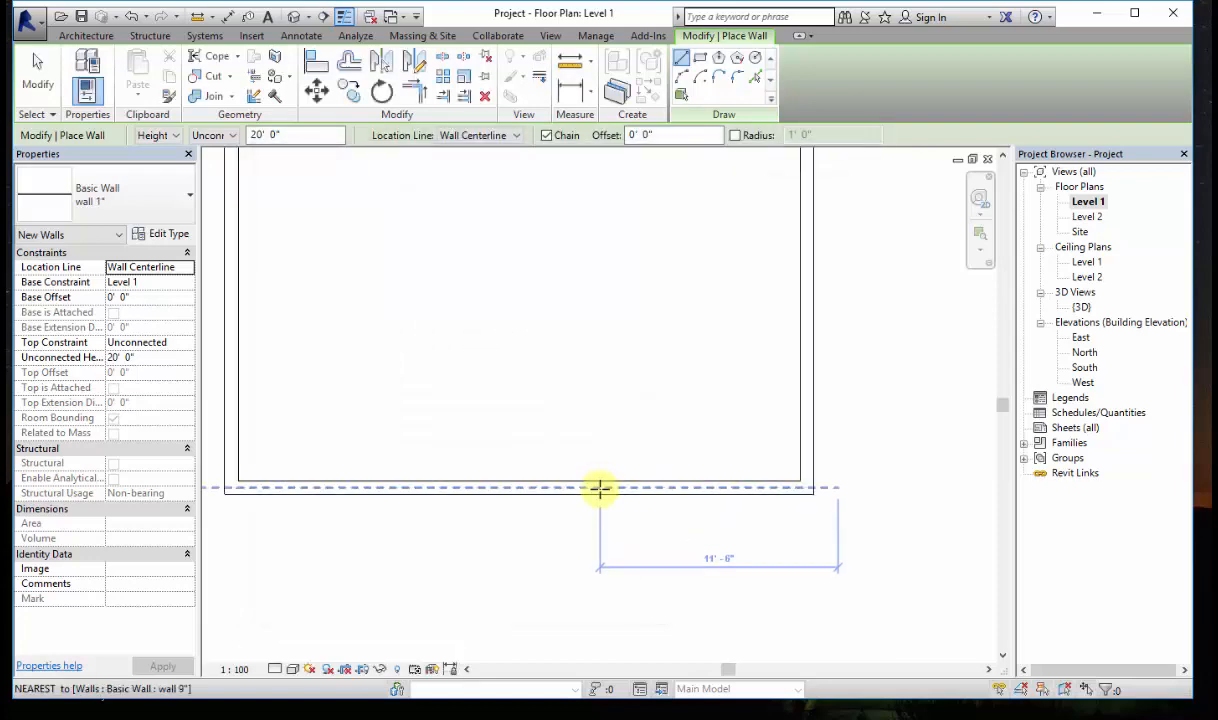
left_click(603, 500)
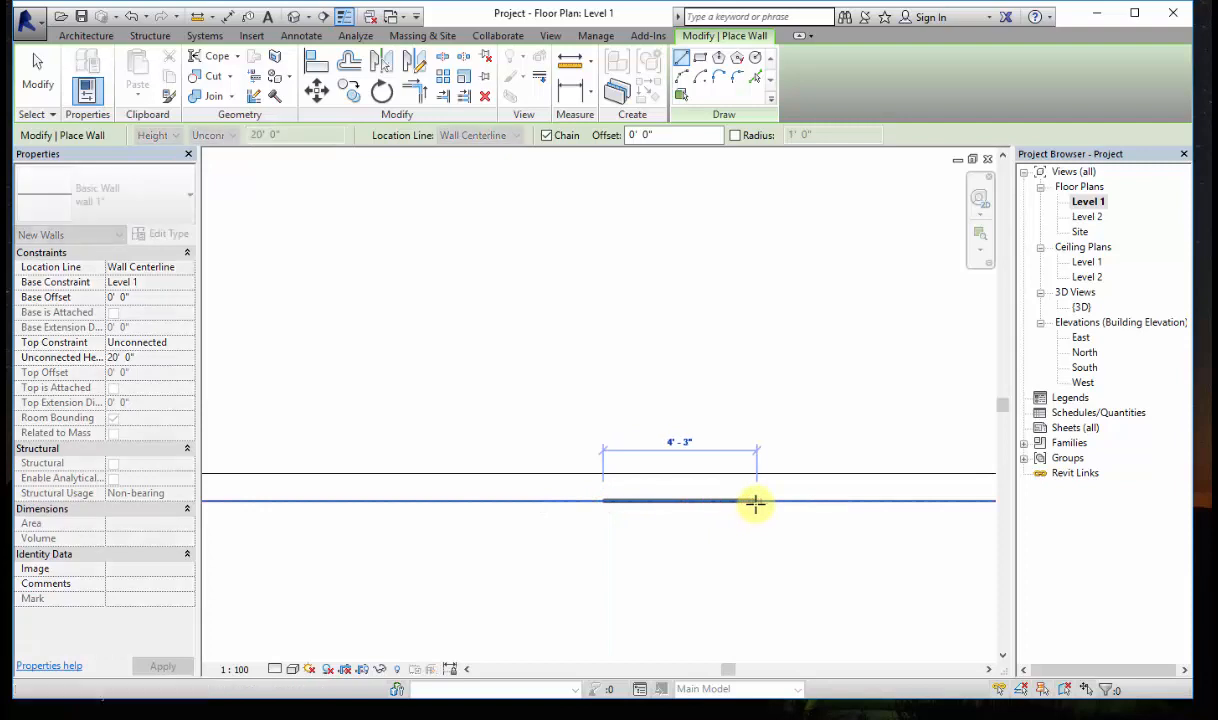
key("Escape")
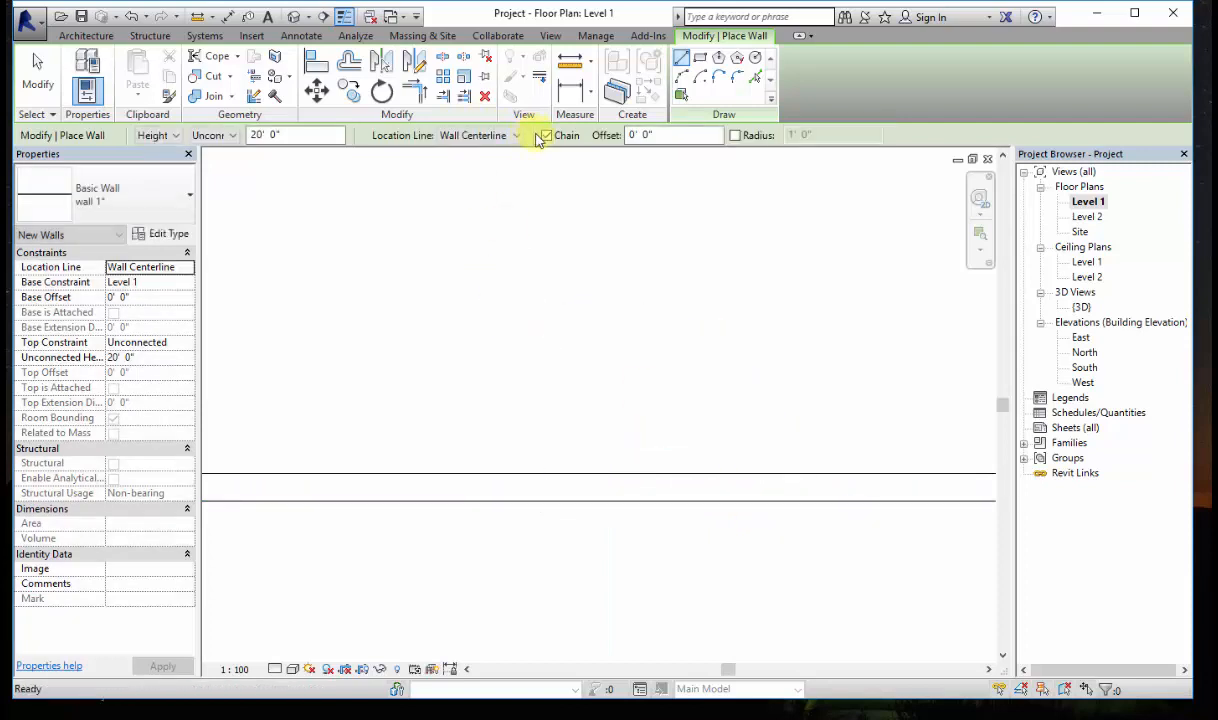
Step: Set the Location Line to Finish Face: Exterior and draw a wall 5' 8" long along the front wall's outer face
left_click(515, 135)
left_click(510, 178)
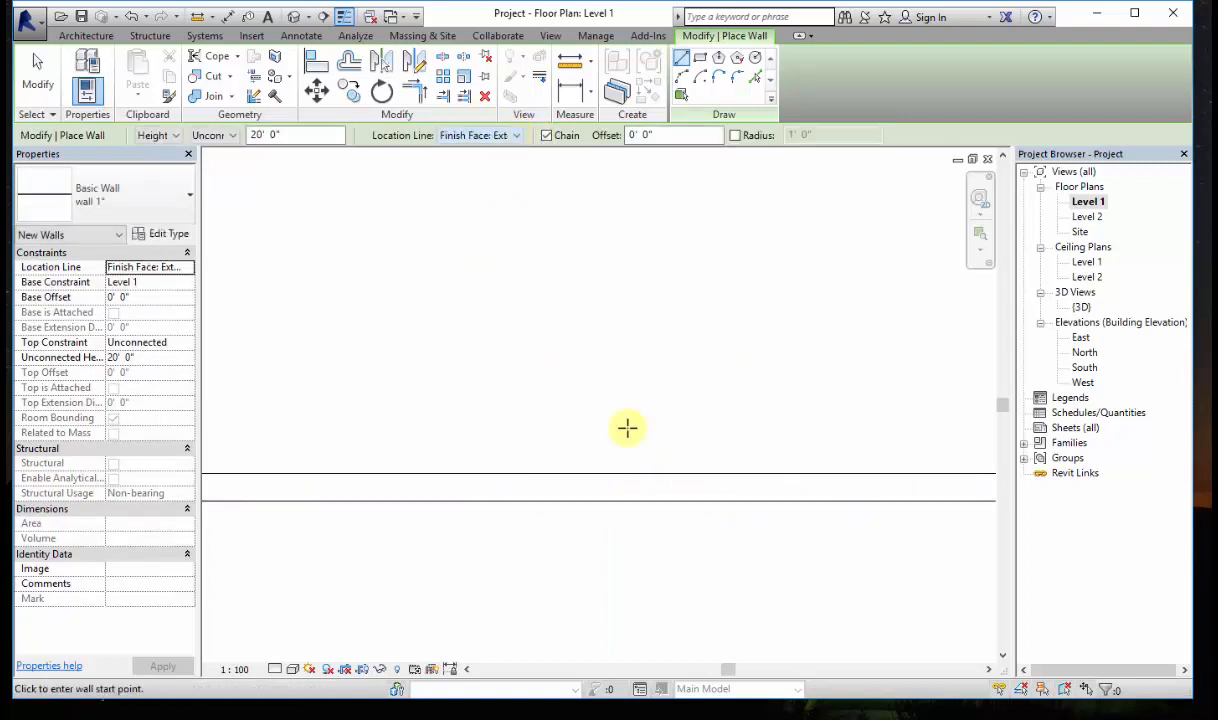
left_click(643, 500)
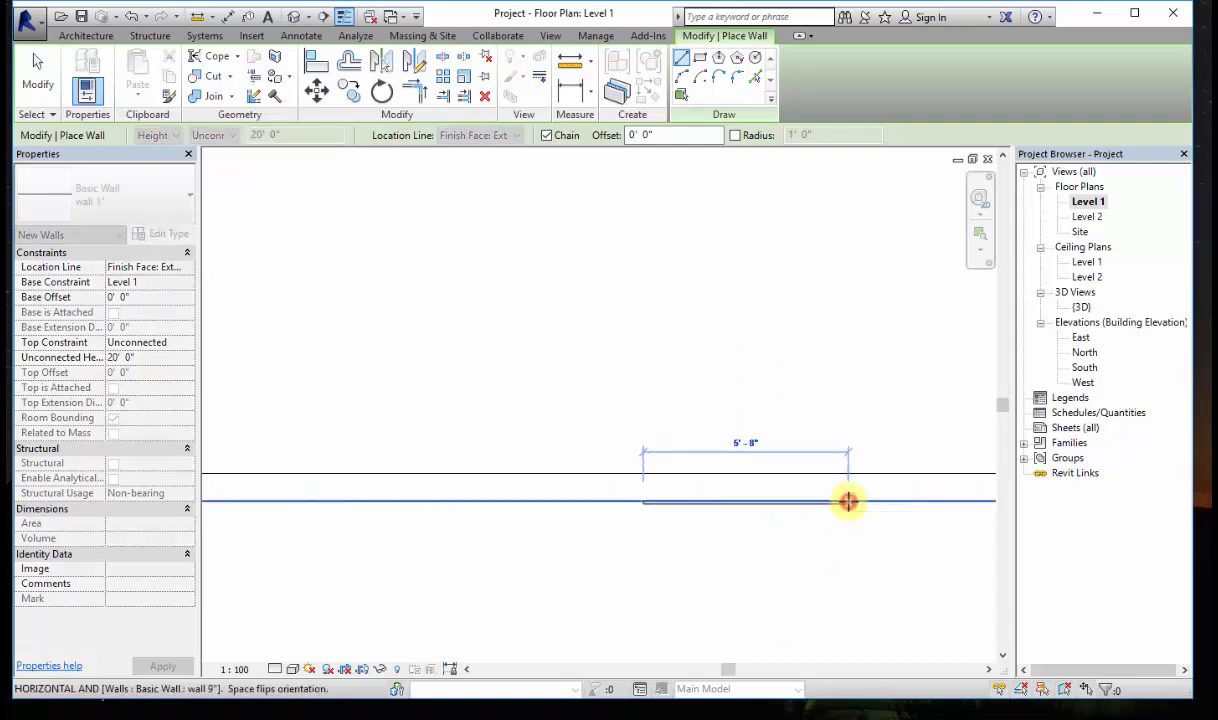
left_click(848, 501)
key("Escape")
key("Escape")
Step: In the front-facing 3D view, set the thin wall's Unconnected Height to 6' 0"
double_click(1081, 307)
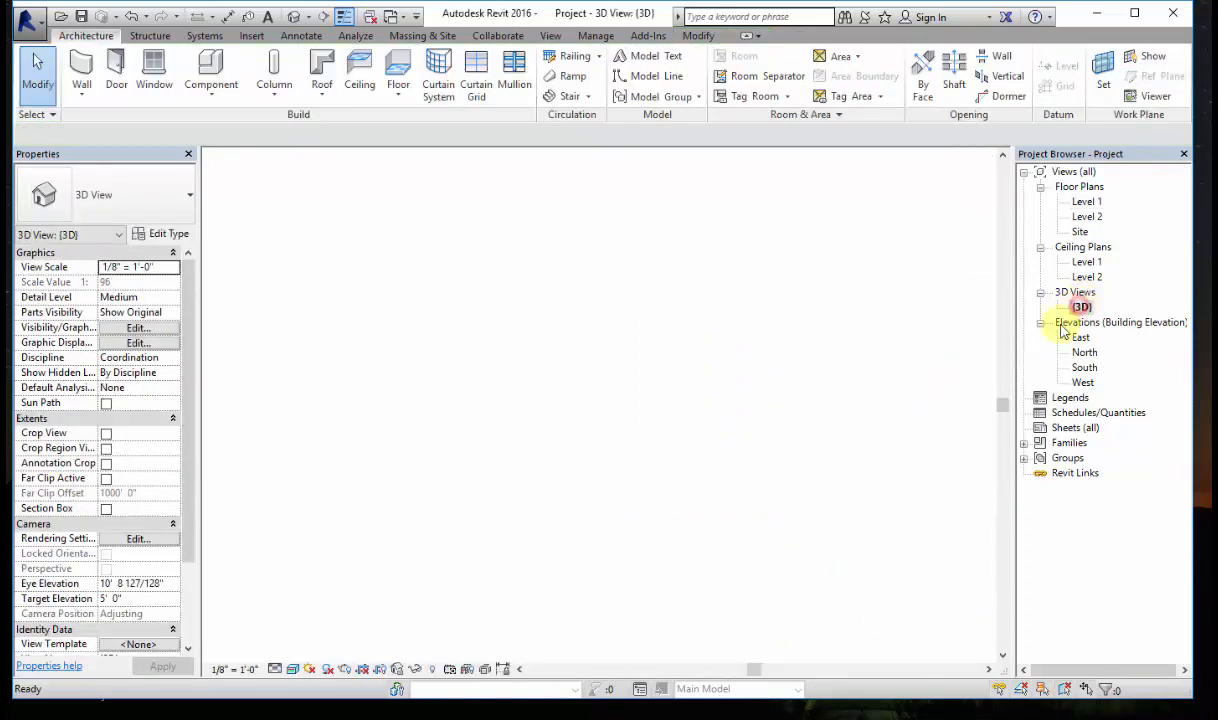
left_click(920, 239)
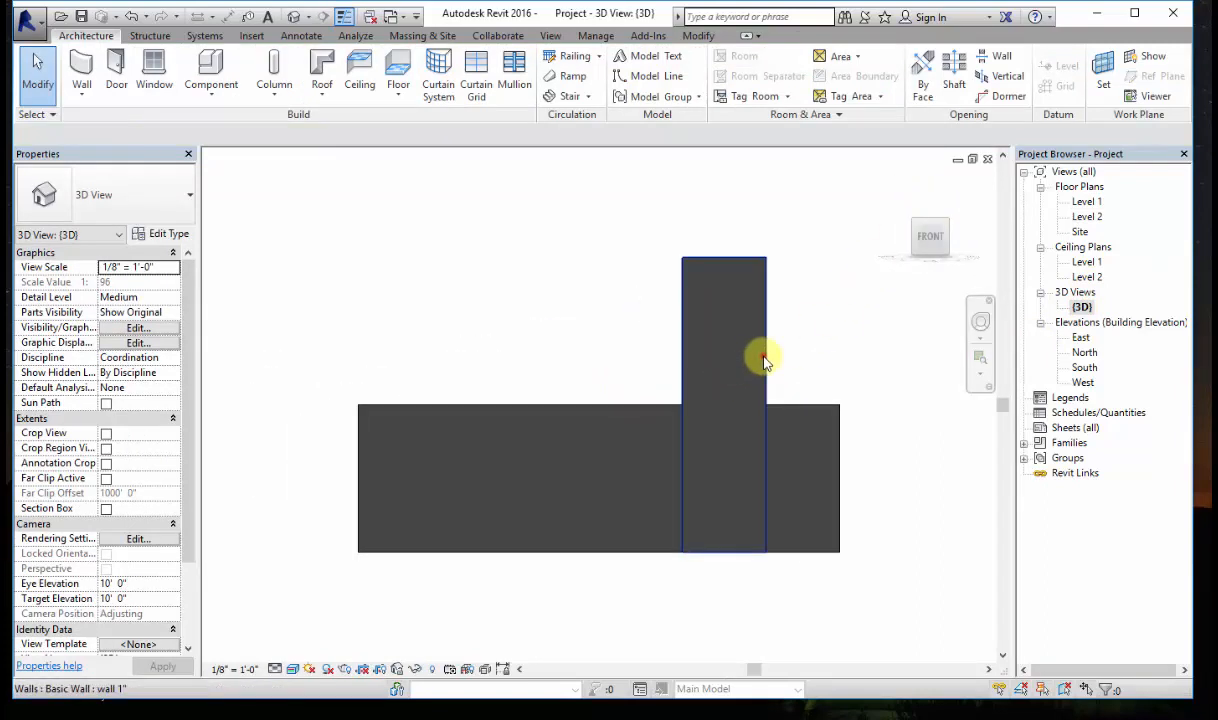
left_click(760, 354)
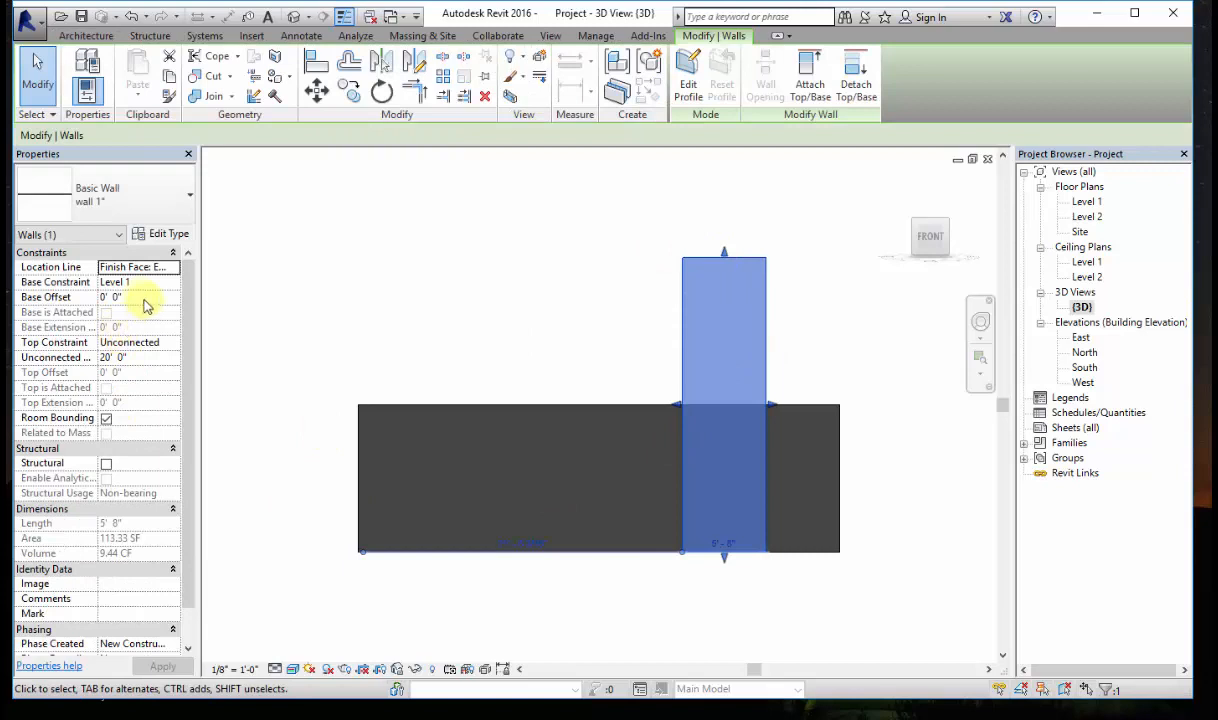
left_click(140, 357)
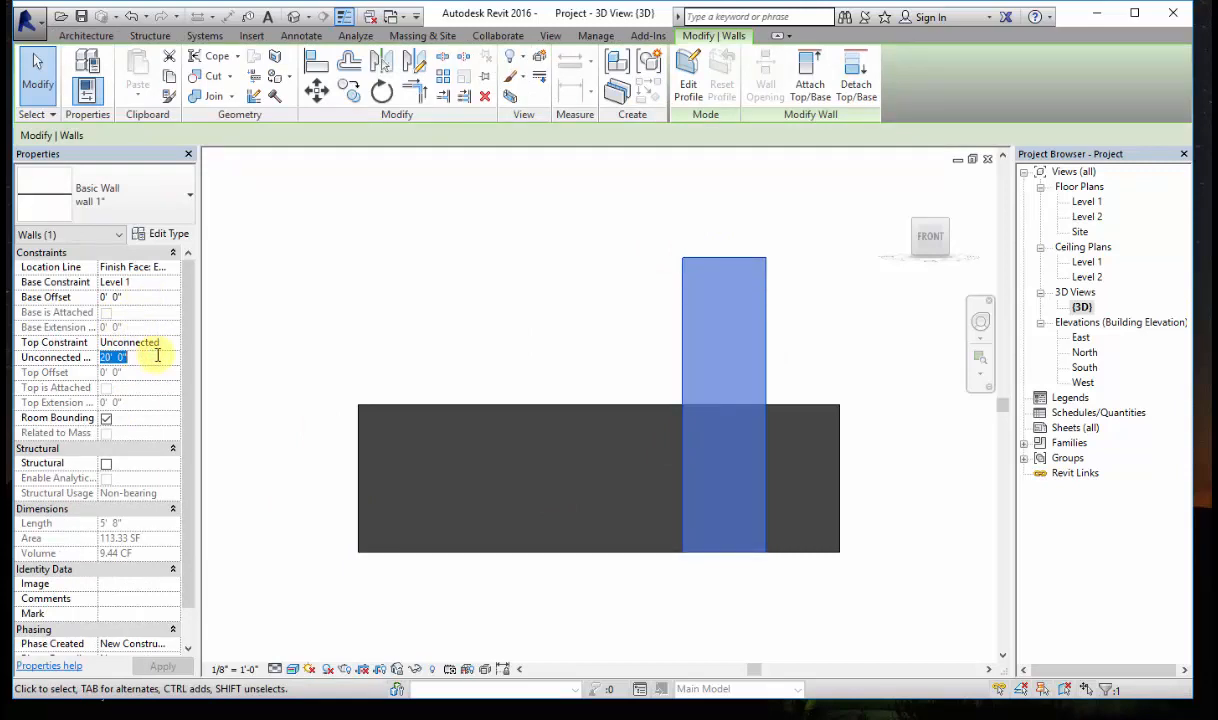
type("6")
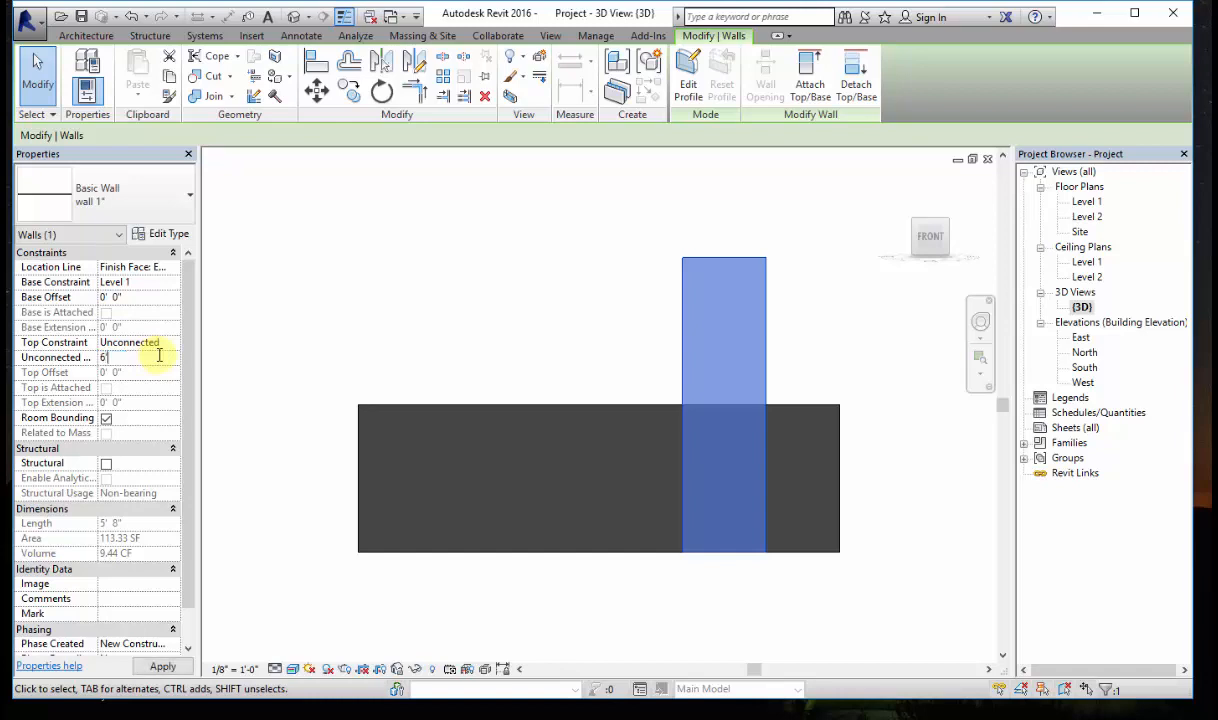
key("Return")
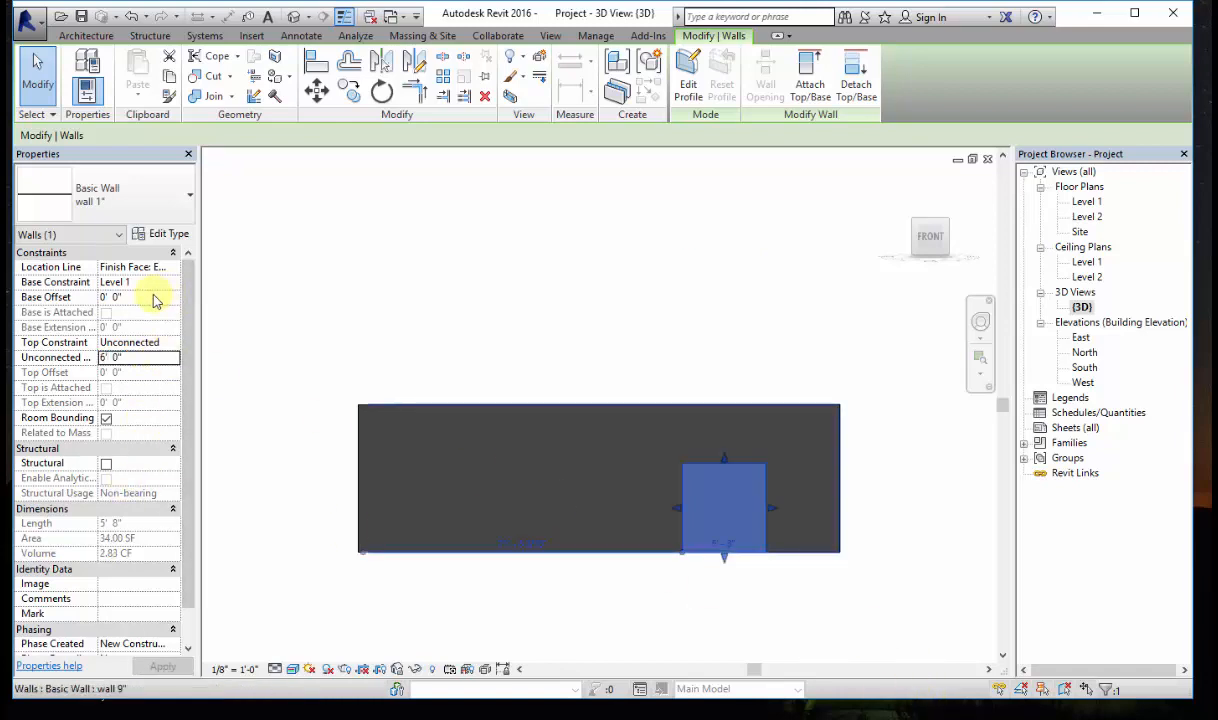
Step: Raise the thin wall's bottom edge to a base offset of about 2' 10 1/2" and shorten the wall to 4' 5" long
left_click(154, 296)
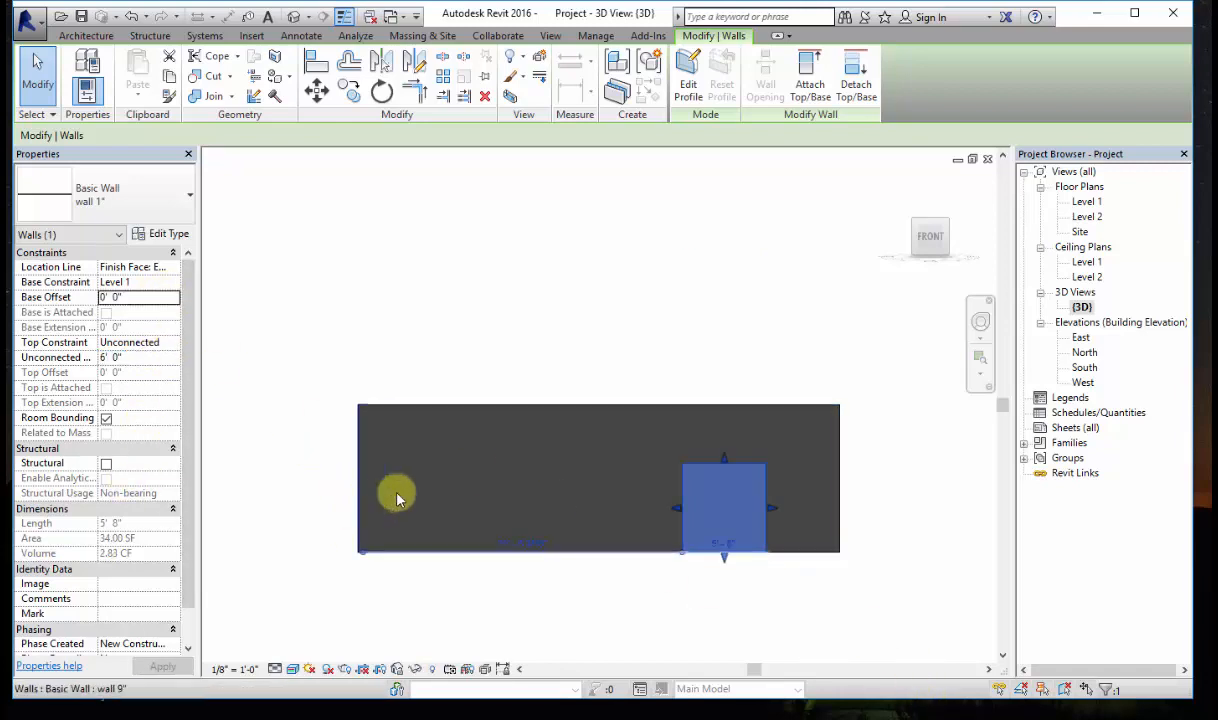
scroll(707, 524, "up", 2)
left_click_drag(788, 594, 775, 514)
scroll(850, 558, "up", 2)
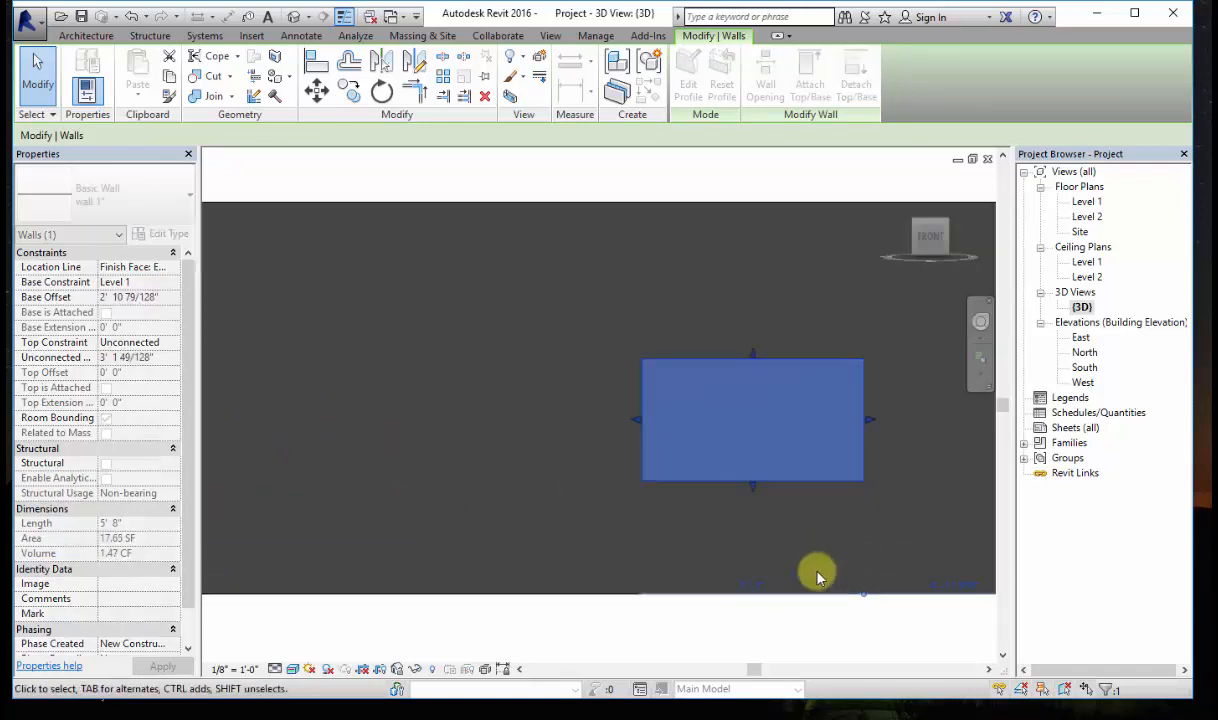
middle_click_drag(595, 604, 498, 608)
left_click_drag(773, 432, 715, 421)
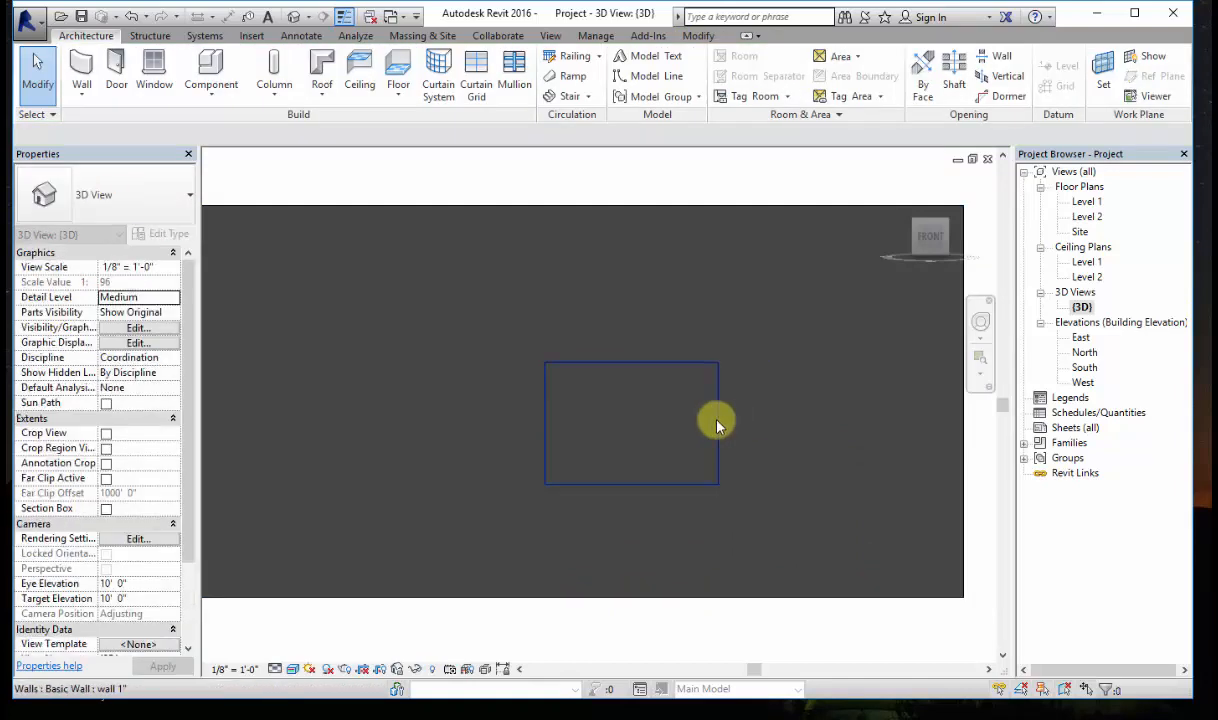
Step: Edit the thin wall's profile using Pick Lines with the Offset set to 2"
left_click(715, 418)
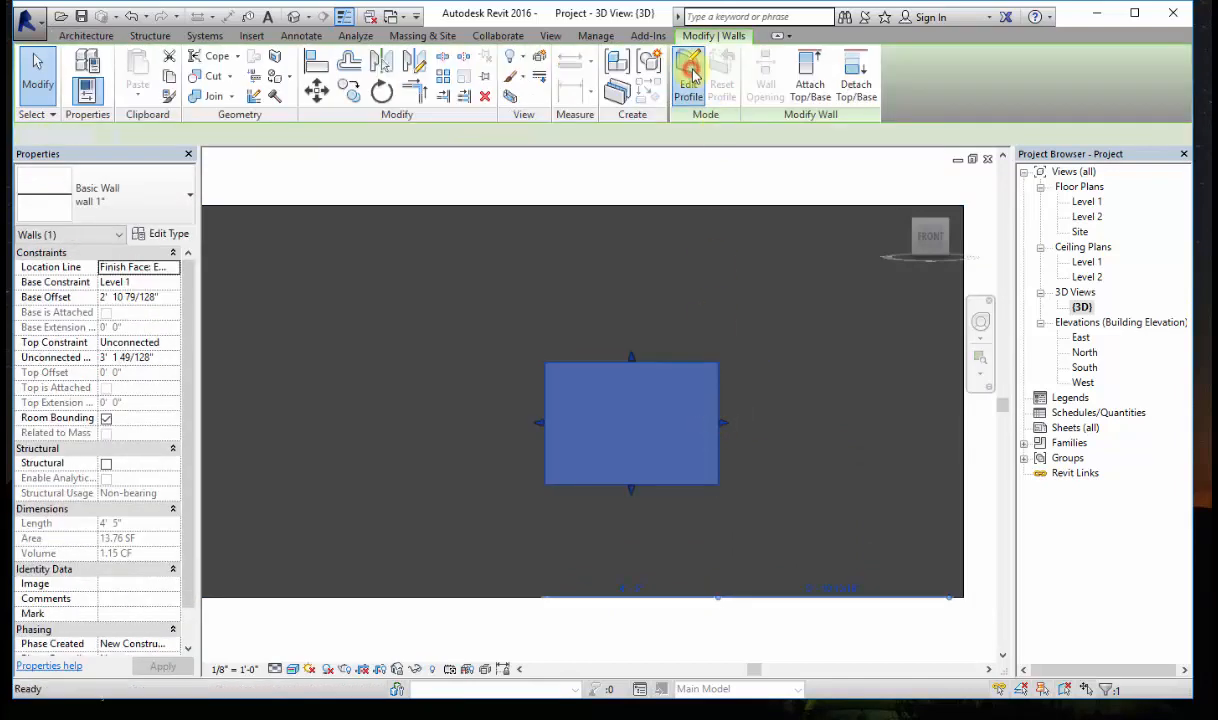
left_click(688, 64)
left_click(757, 93)
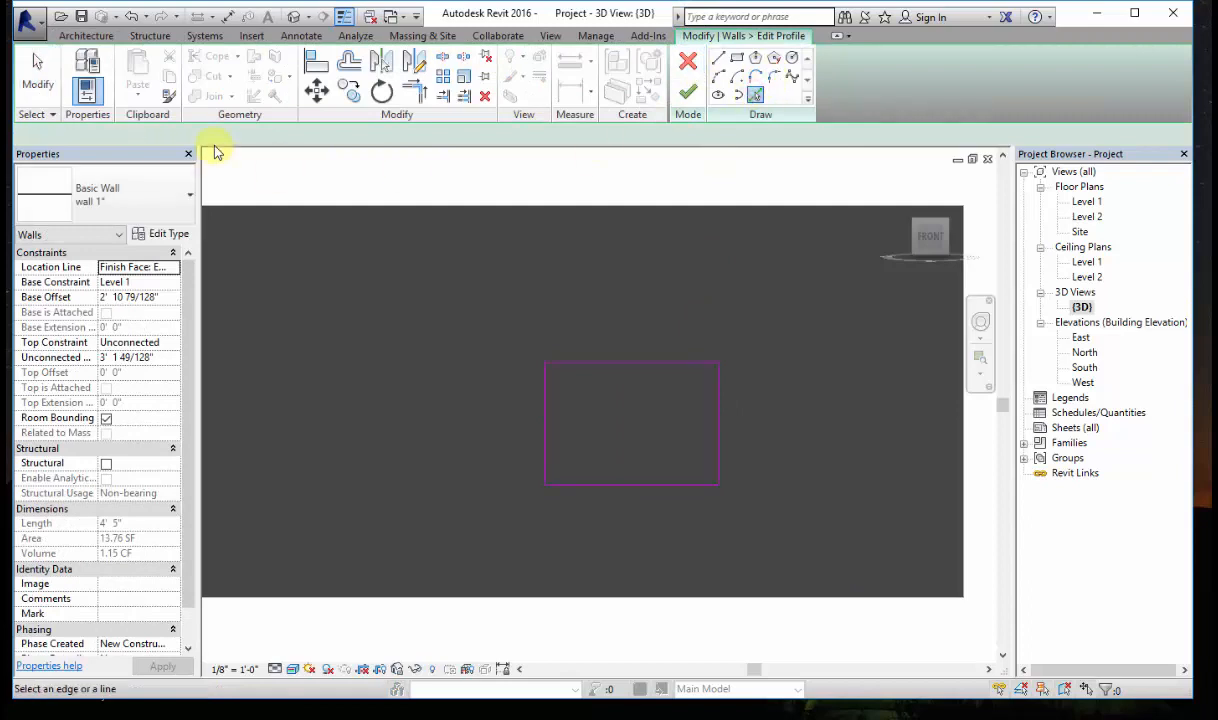
left_click(104, 135)
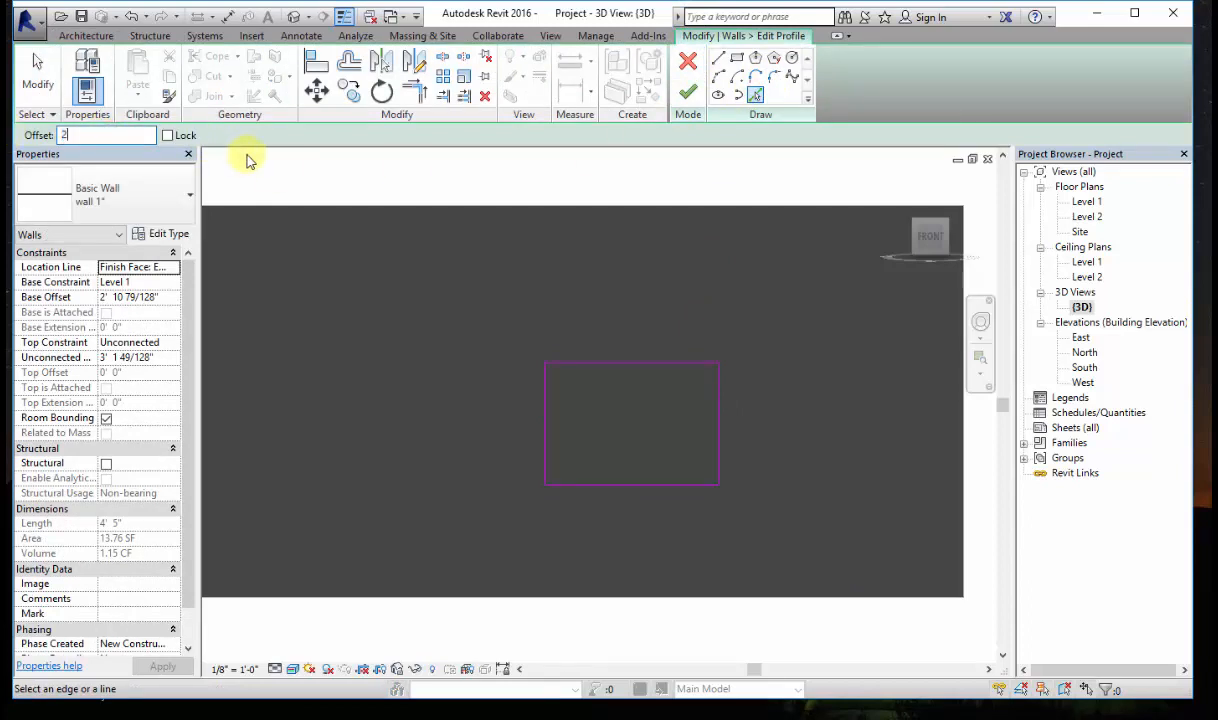
type("\"2' 0")
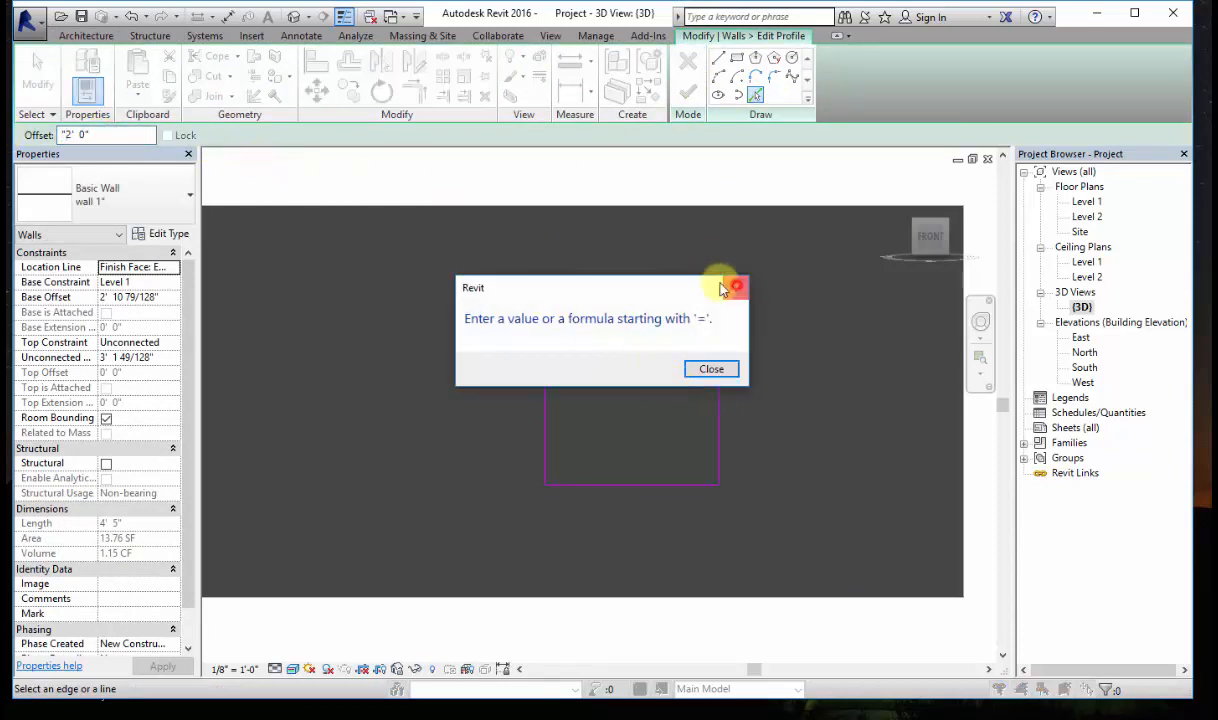
left_click(731, 285)
type("2")
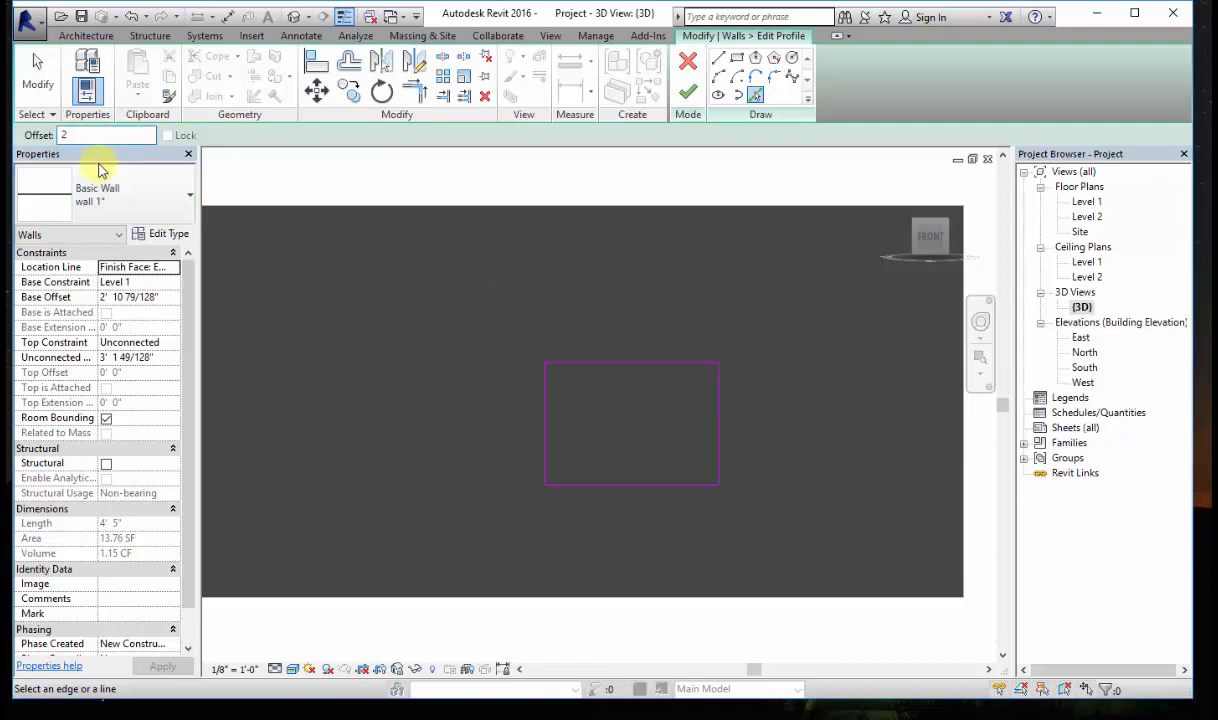
type("\"")
key("Return")
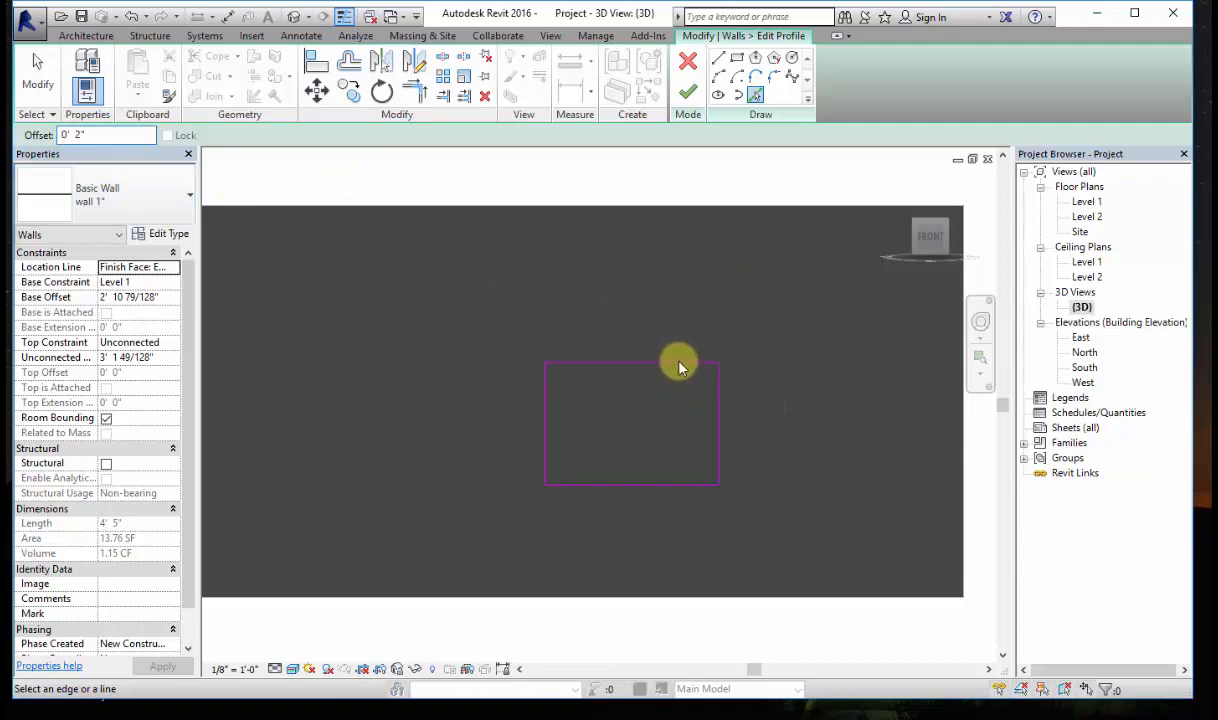
Step: Create profile lines offset 2" inward from the edges of the thin wall's rectangular outline
scroll(680, 362, "up", 4)
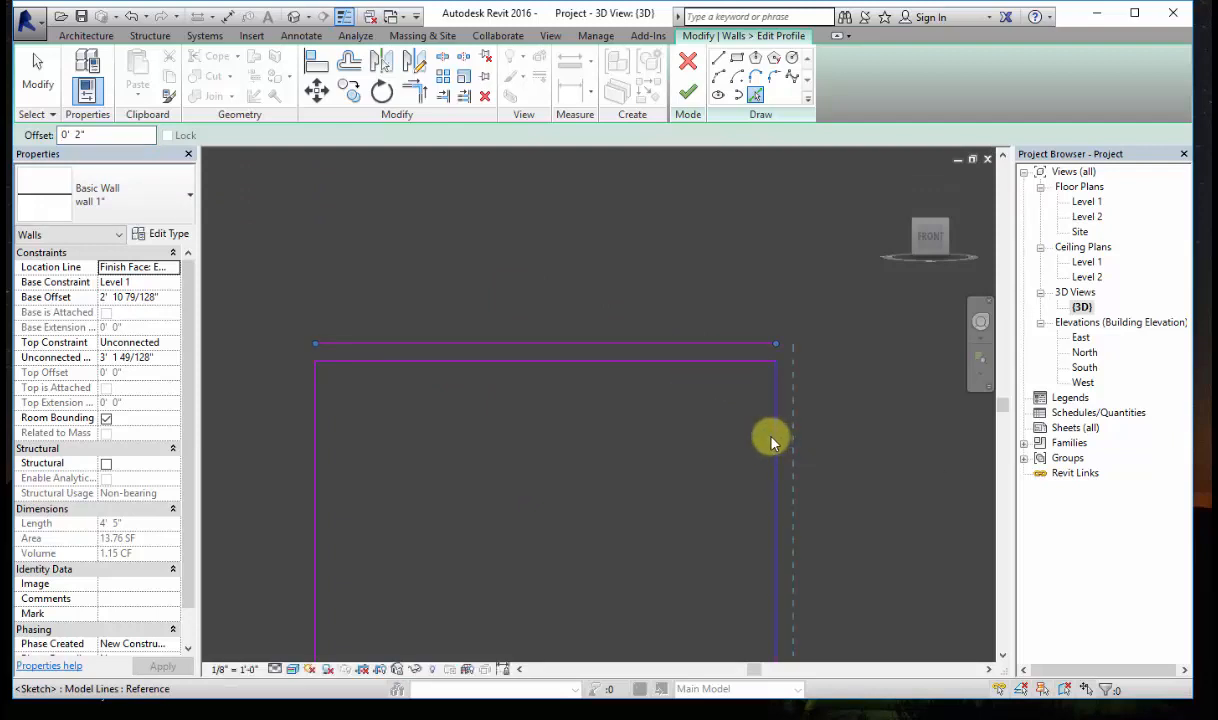
left_click(729, 364)
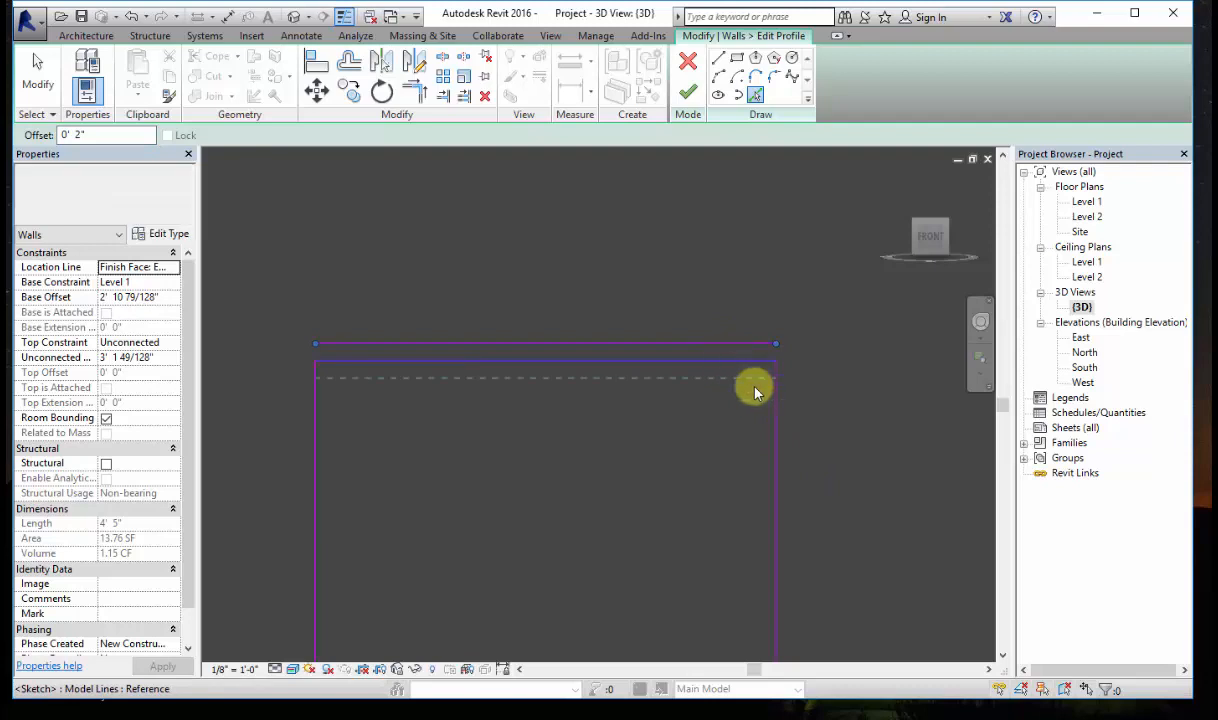
left_click(776, 437)
left_click(320, 468)
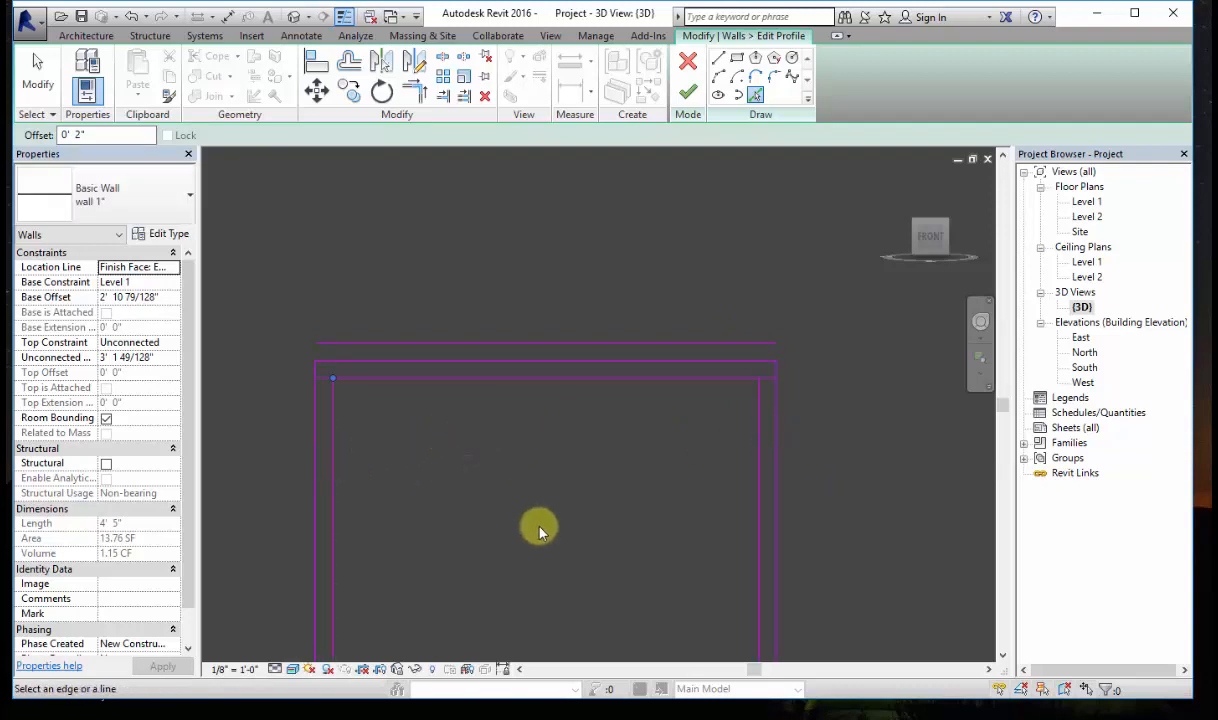
scroll(545, 545, "down", 3)
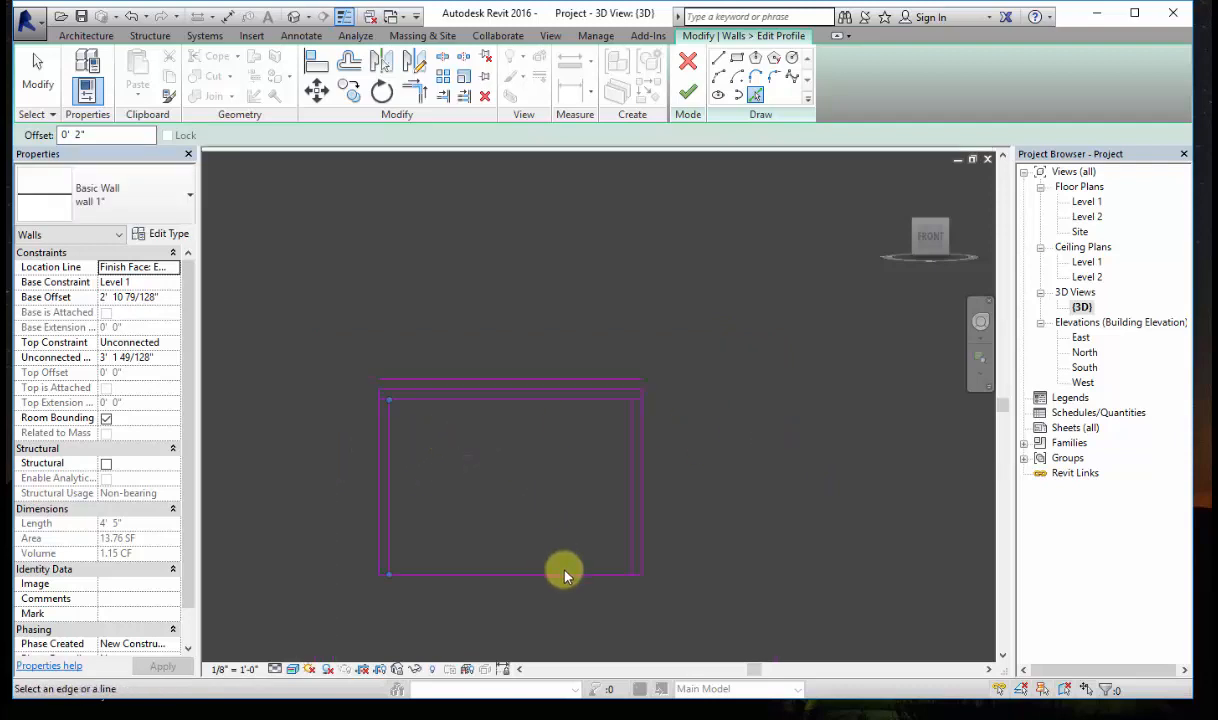
Step: Trim the offset lines to each other at the corners so they form a closed inner rectangle
left_click(414, 91)
scroll(392, 418, "up", 2)
left_click(388, 418)
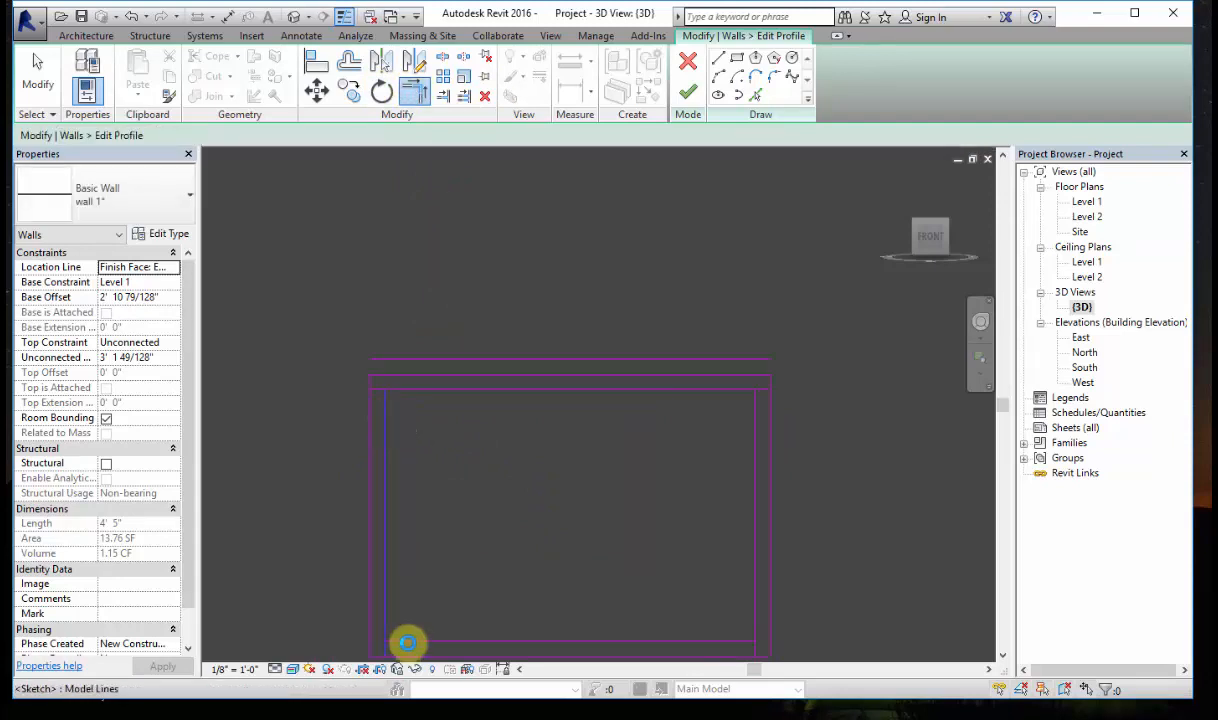
left_click(407, 642)
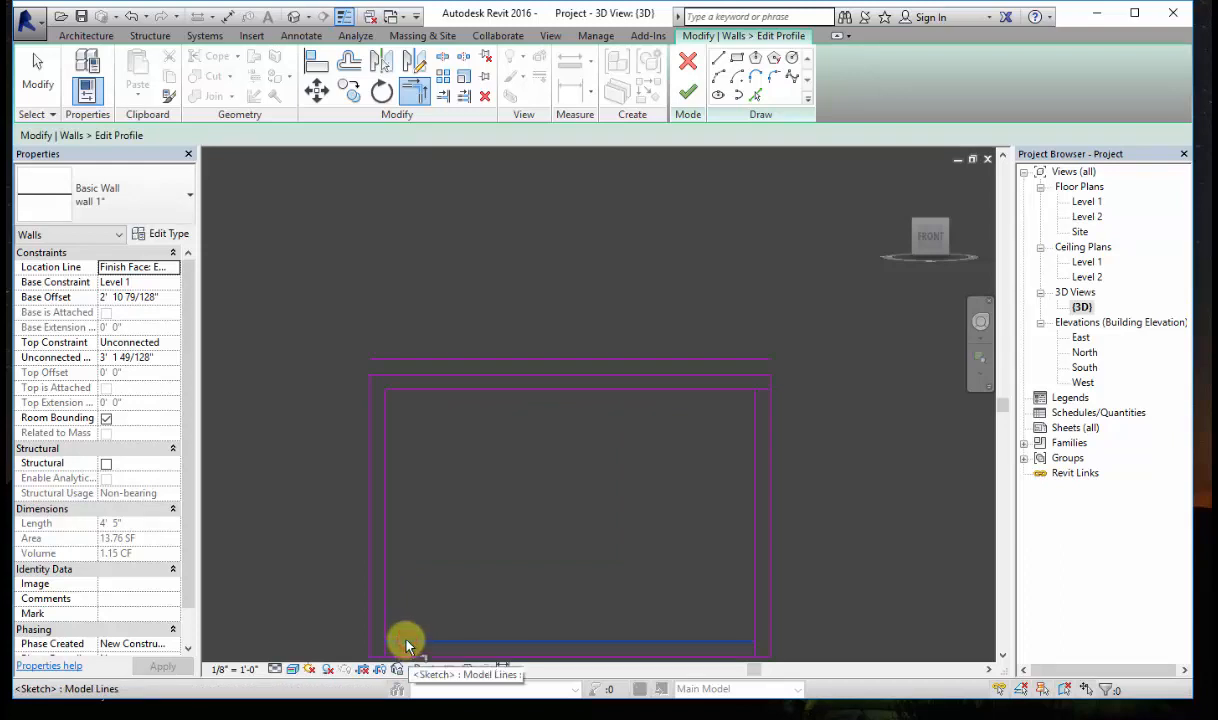
left_click(755, 604)
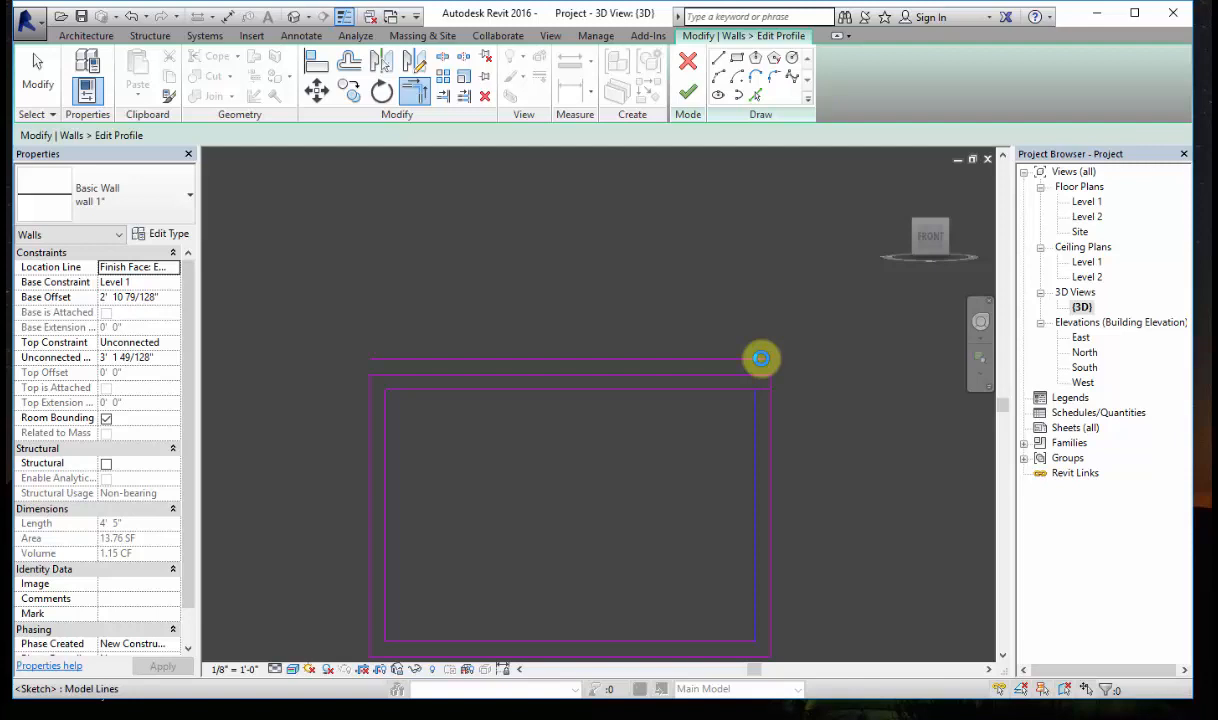
Step: Delete the stray line above the wall's outline and finish the profile edit
key("Escape")
key("d")
key("e")
left_click(757, 358)
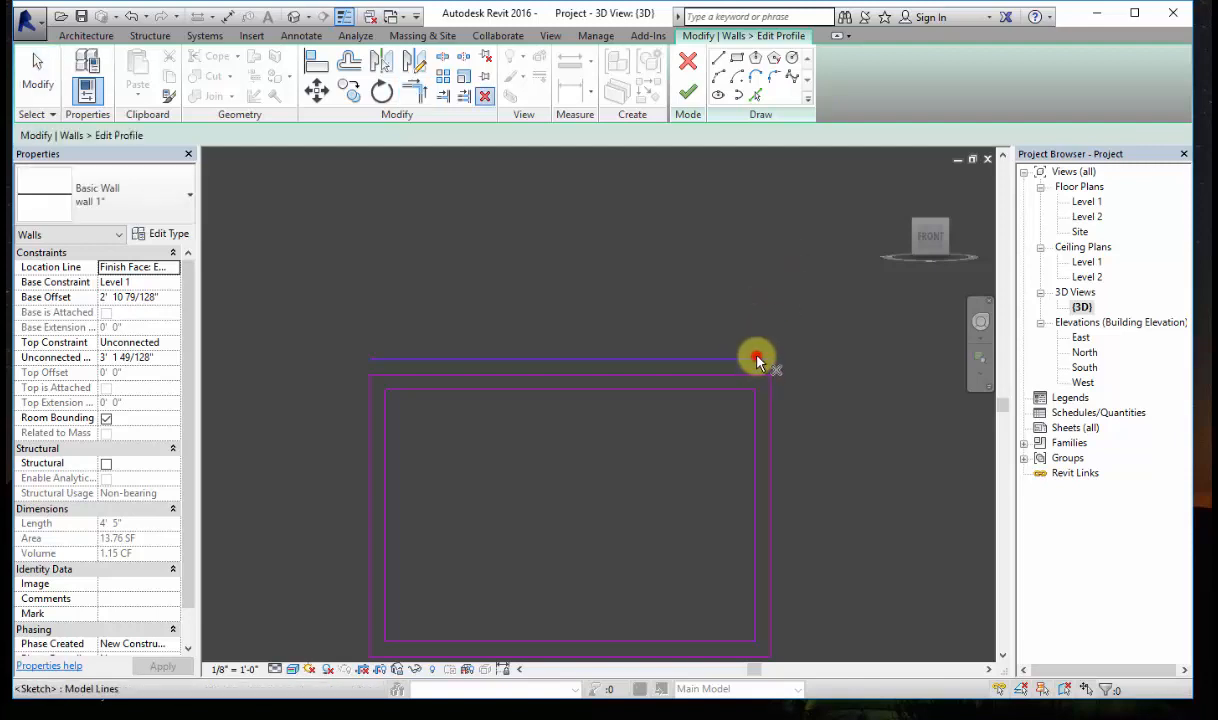
left_click(690, 95)
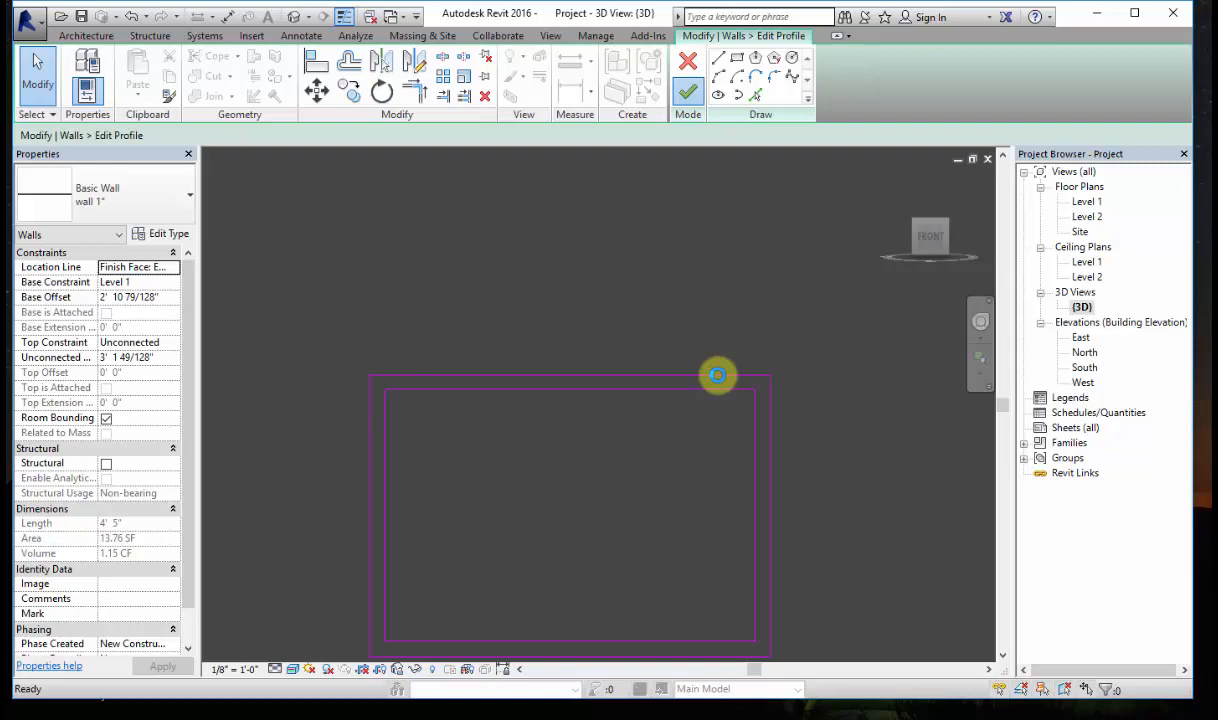
scroll(718, 375, "down", 5)
left_click(758, 505)
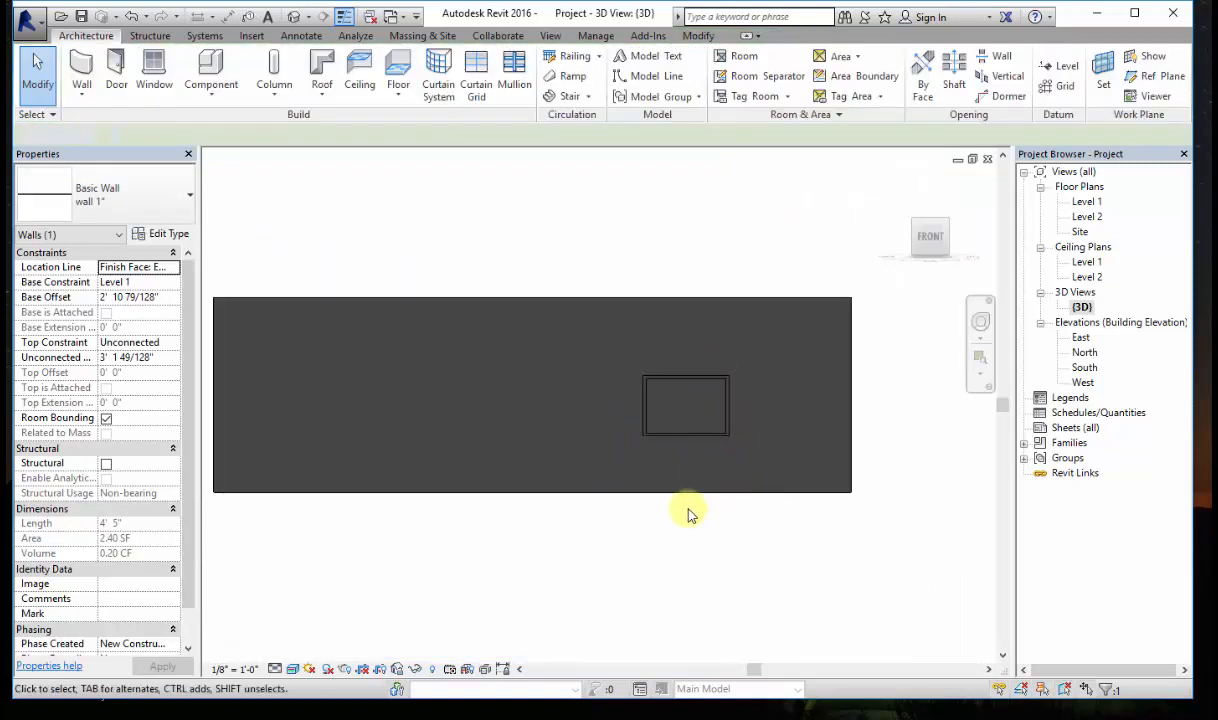
Step: Inspect the frame at an angle, return to the front view, and create a decal type named New Decal
middle_click_drag(688, 514, 795, 461, "shift")
scroll(785, 480, "up", 5)
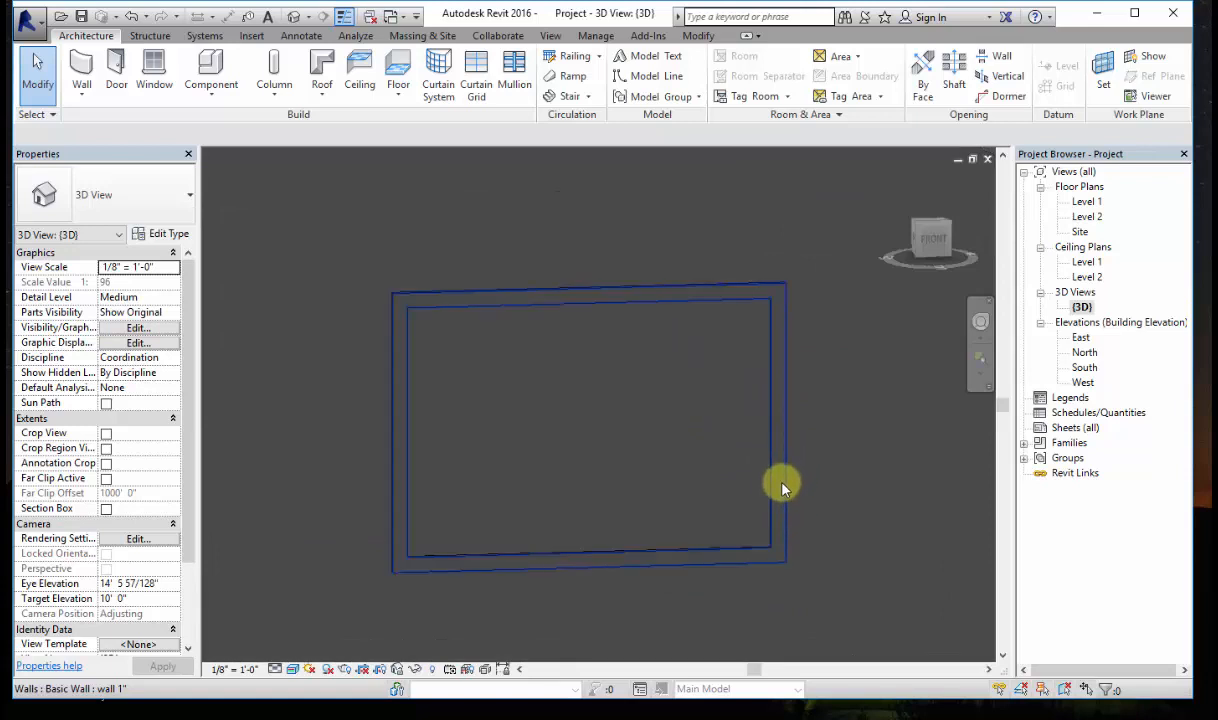
scroll(783, 481, "down", 5)
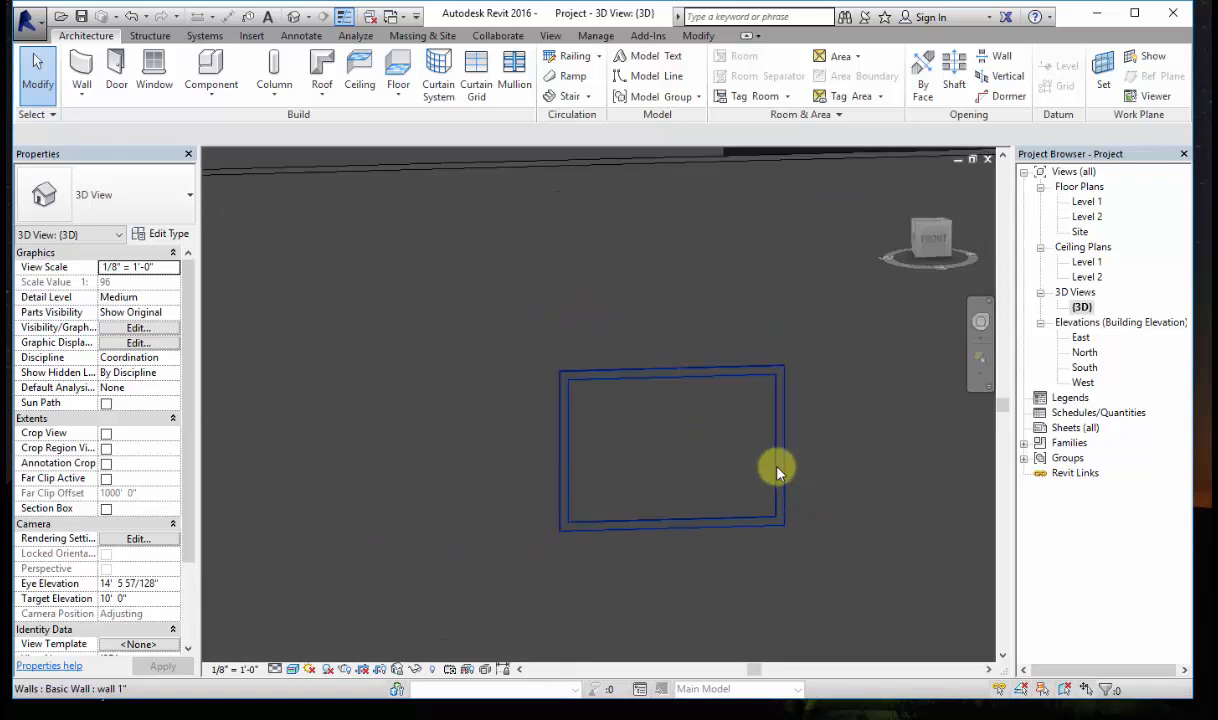
left_click(934, 240)
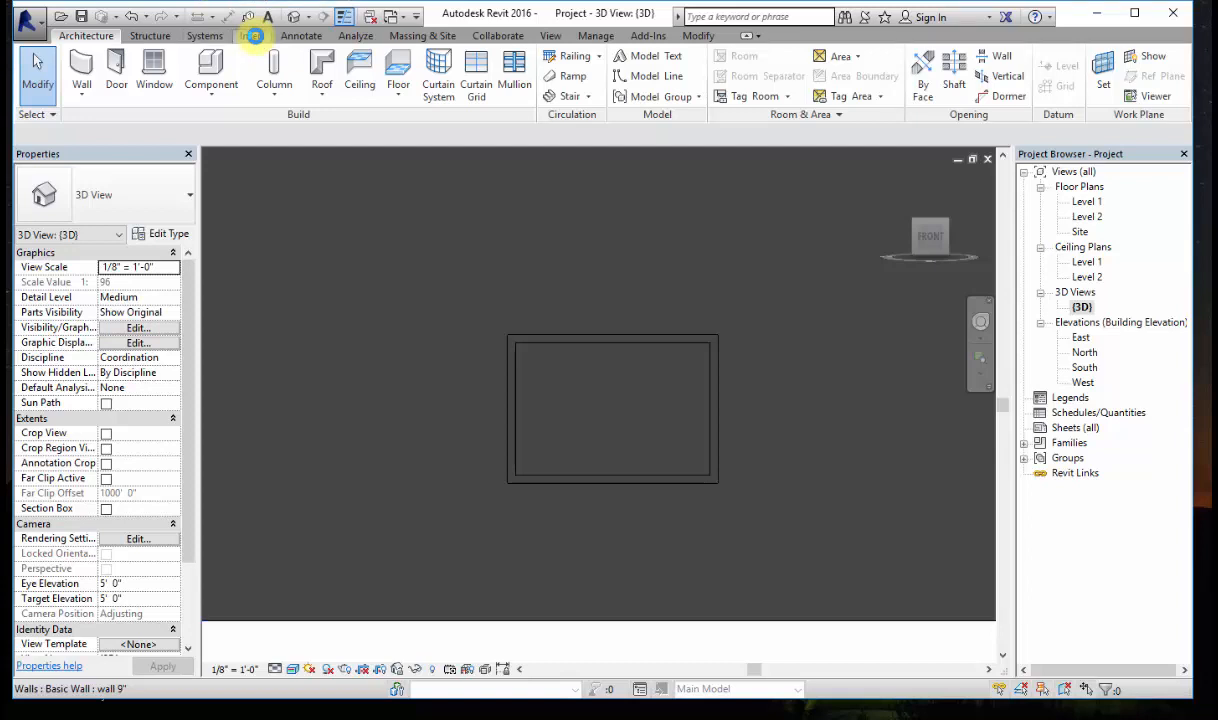
left_click(252, 36)
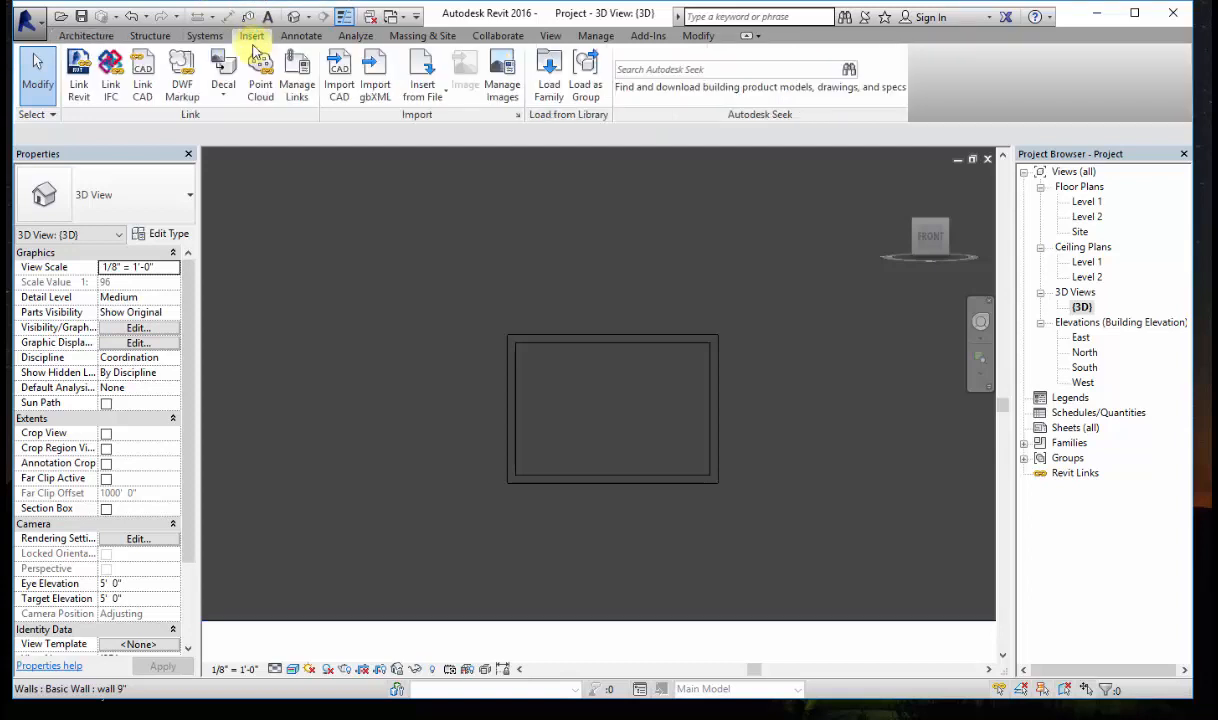
left_click(224, 96)
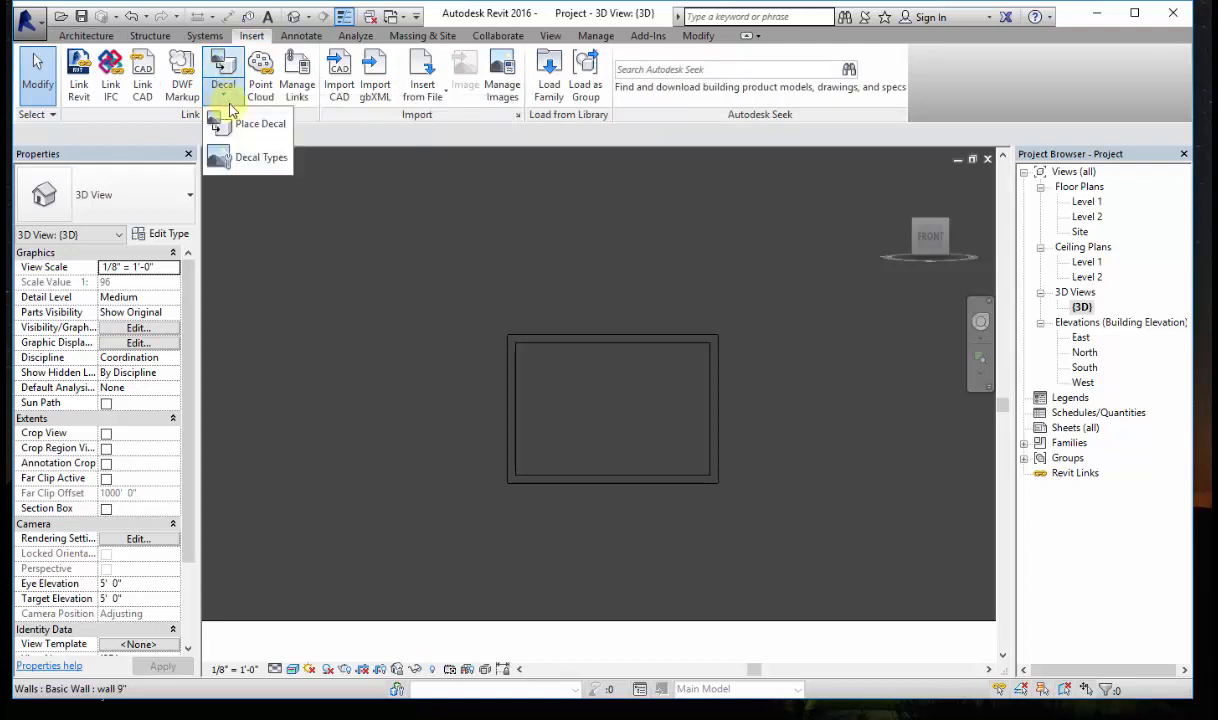
left_click(255, 158)
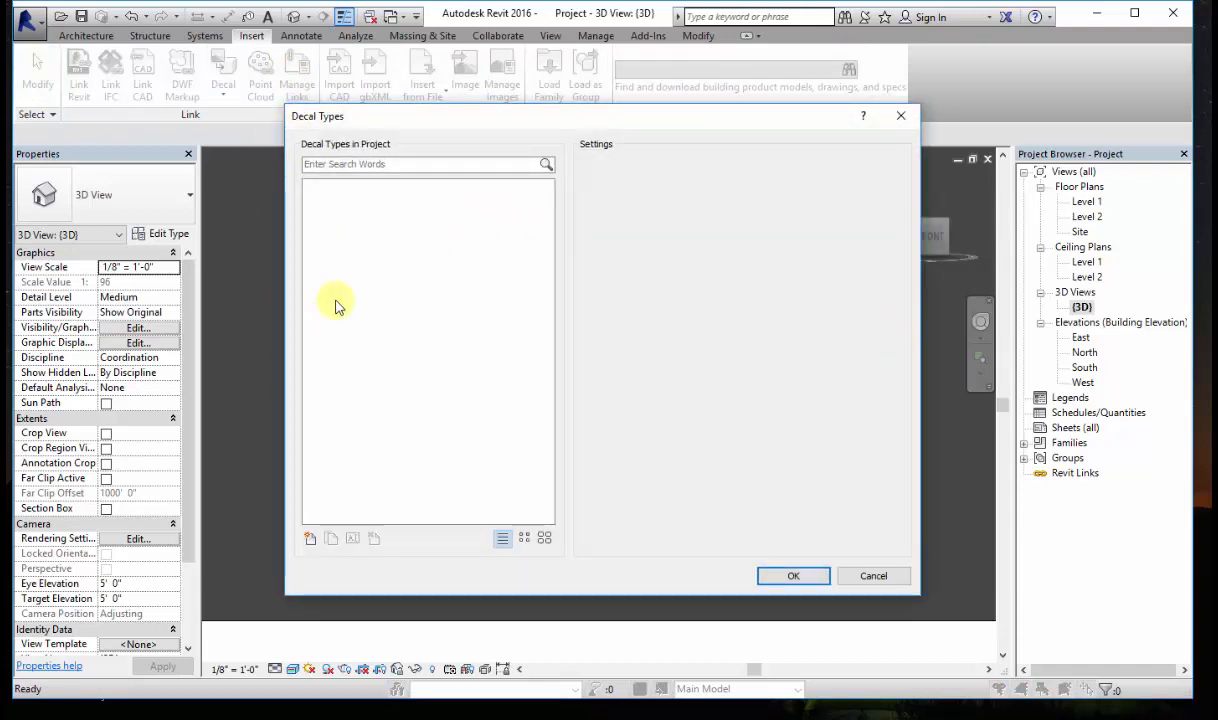
left_click(309, 540)
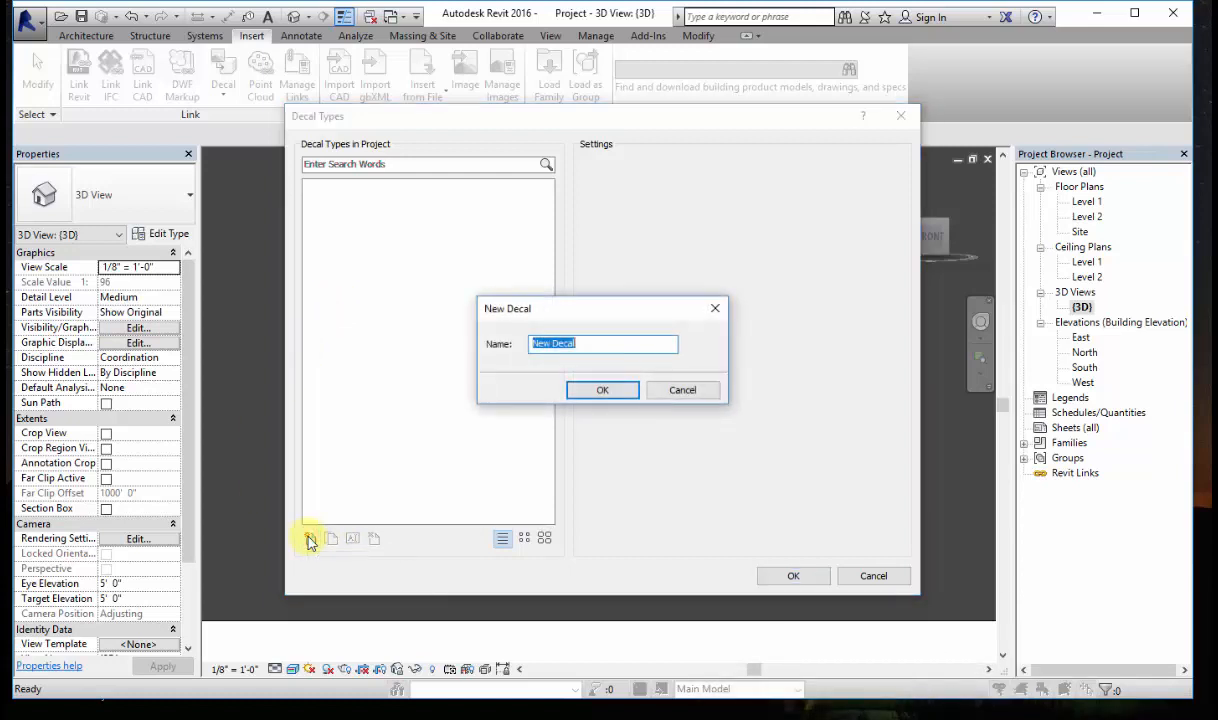
left_click(627, 391)
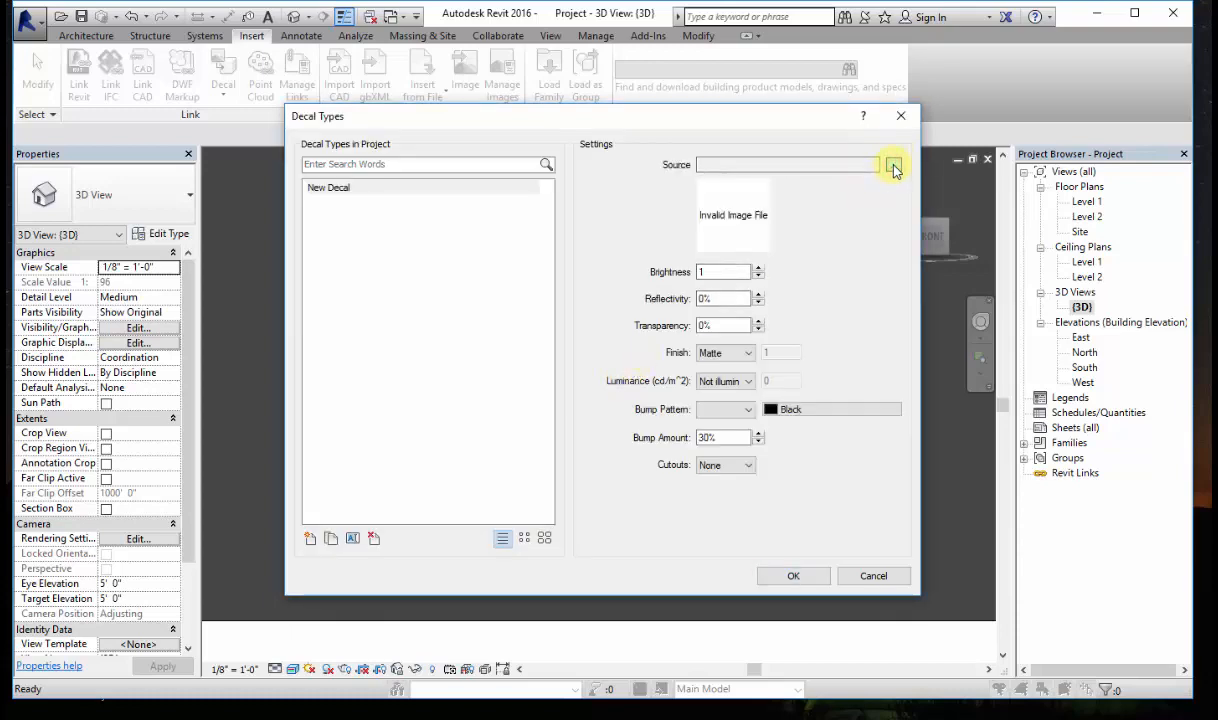
Step: Assign the baby image from the Desktop as the New Decal's source and accept the decal type
left_click(893, 167)
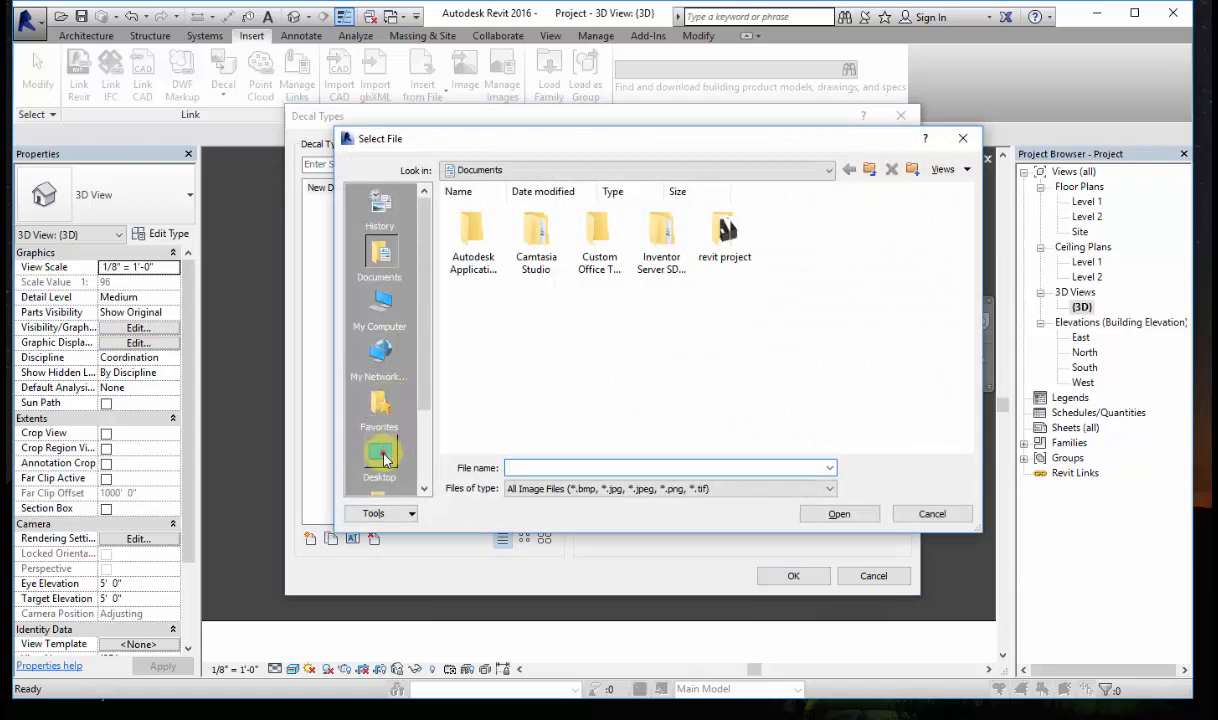
left_click(381, 456)
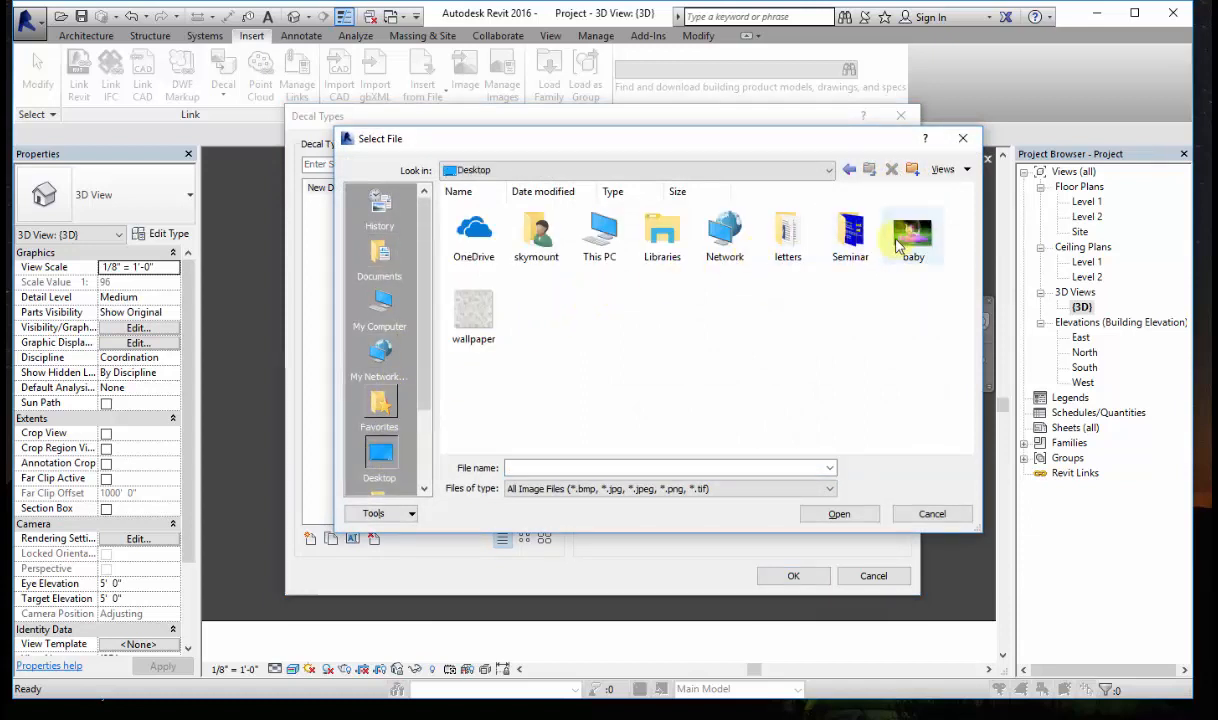
left_click(897, 245)
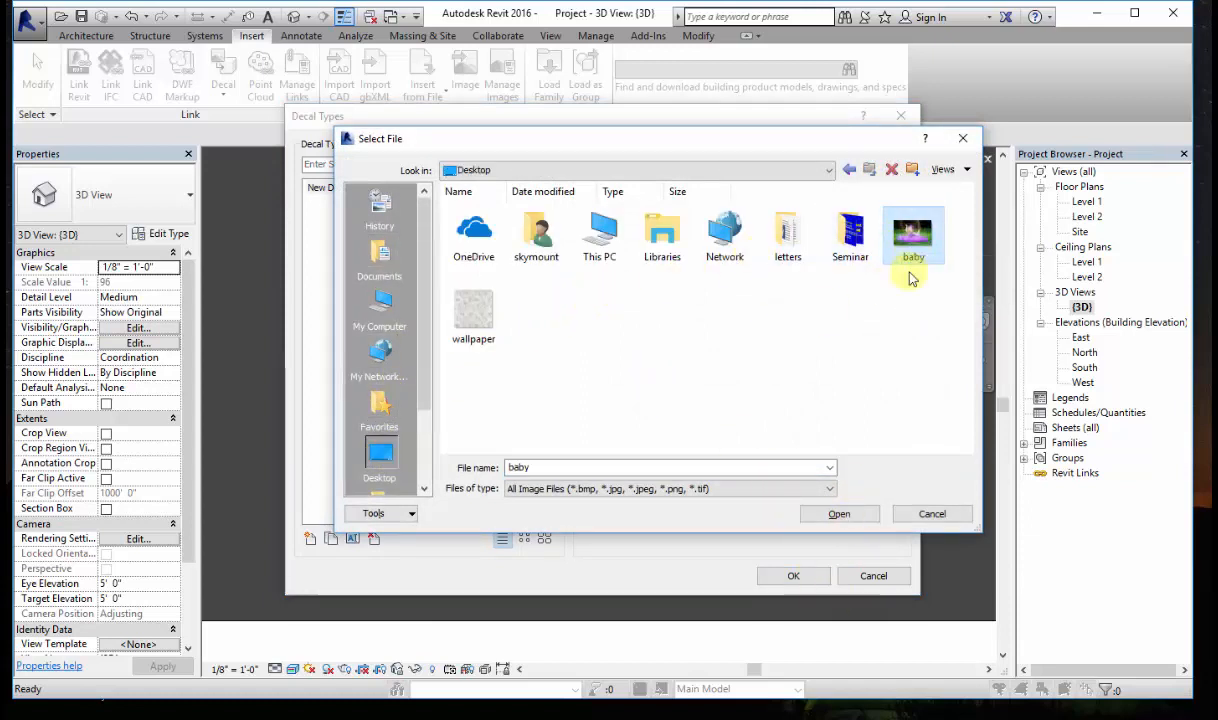
left_click(843, 512)
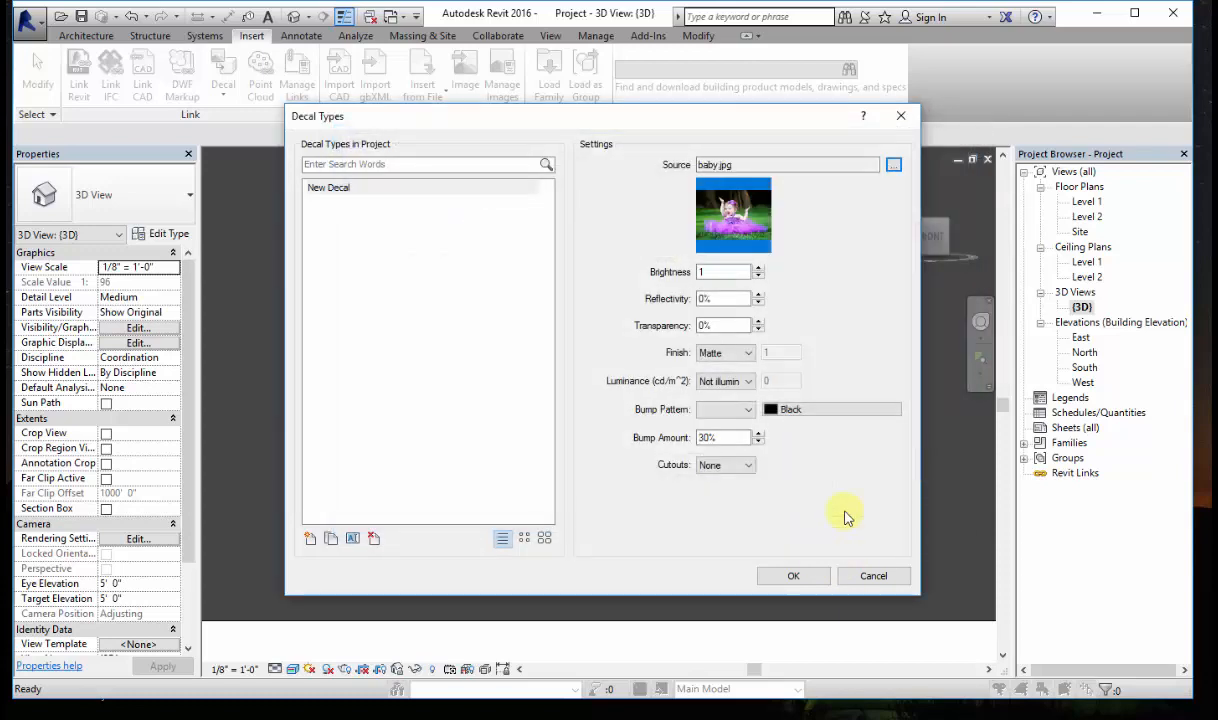
left_click(795, 577)
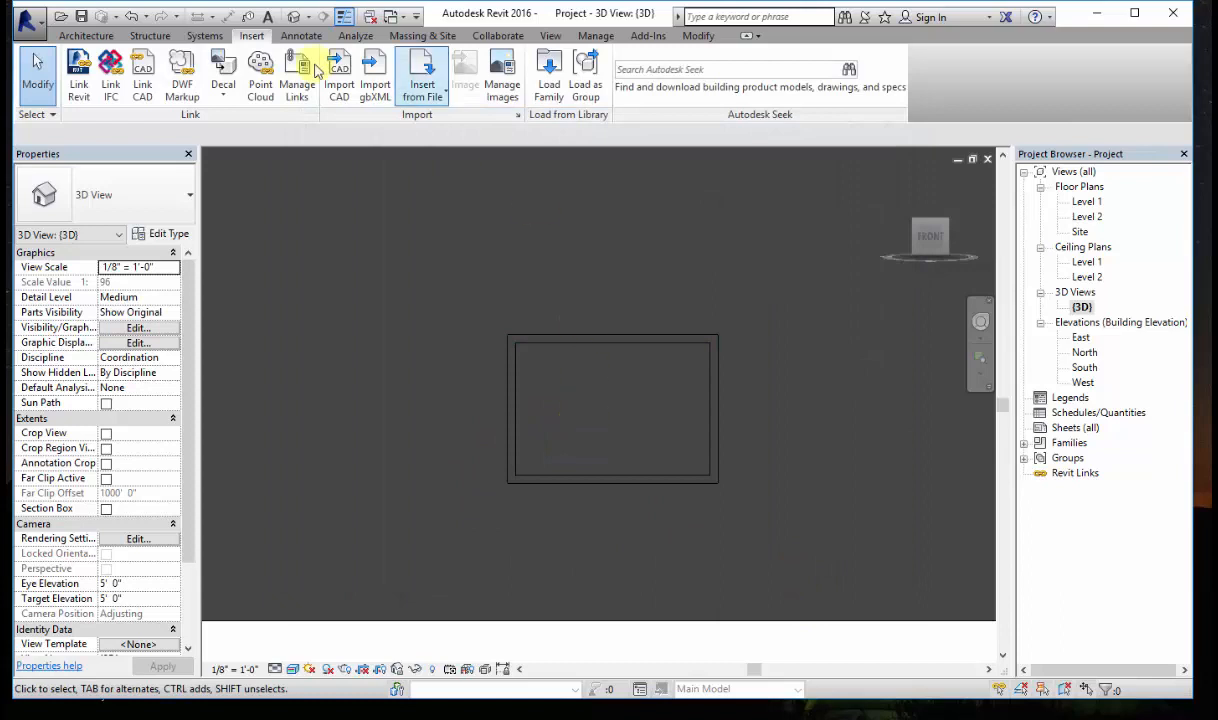
Step: Skip saving the project and place the 3' 0" by 2' 0" New Decal on the front wall inside the thin frame
left_click(222, 92)
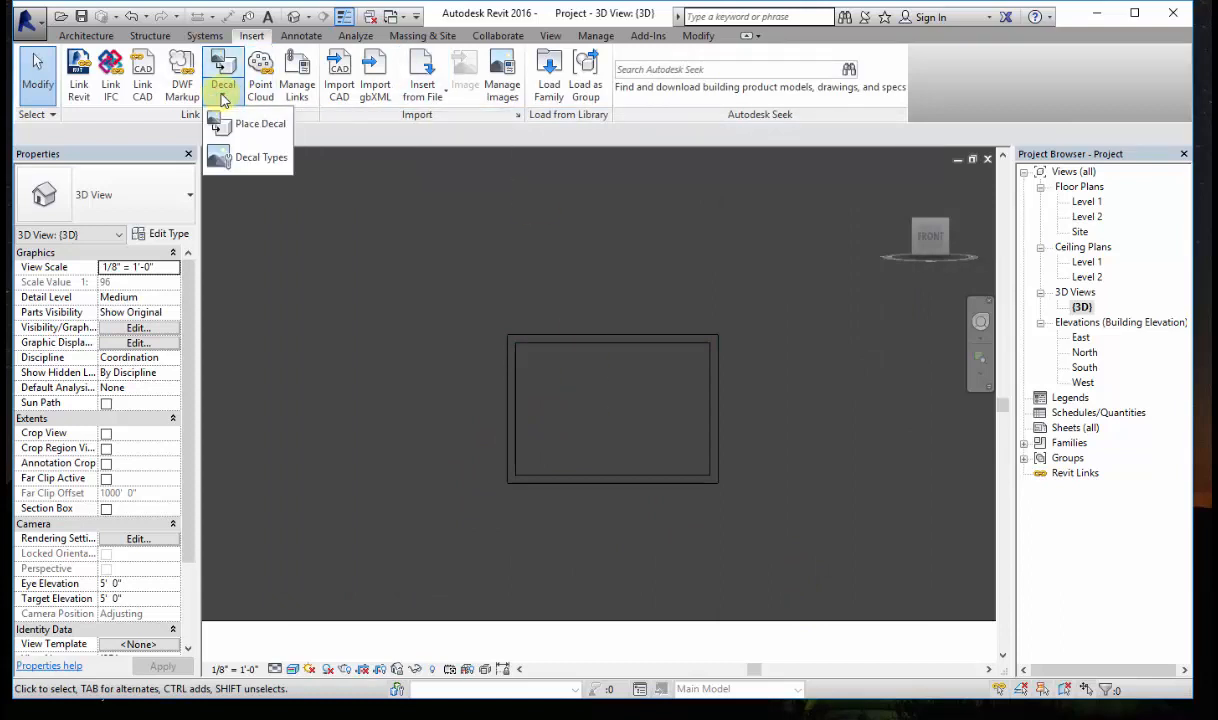
left_click(262, 126)
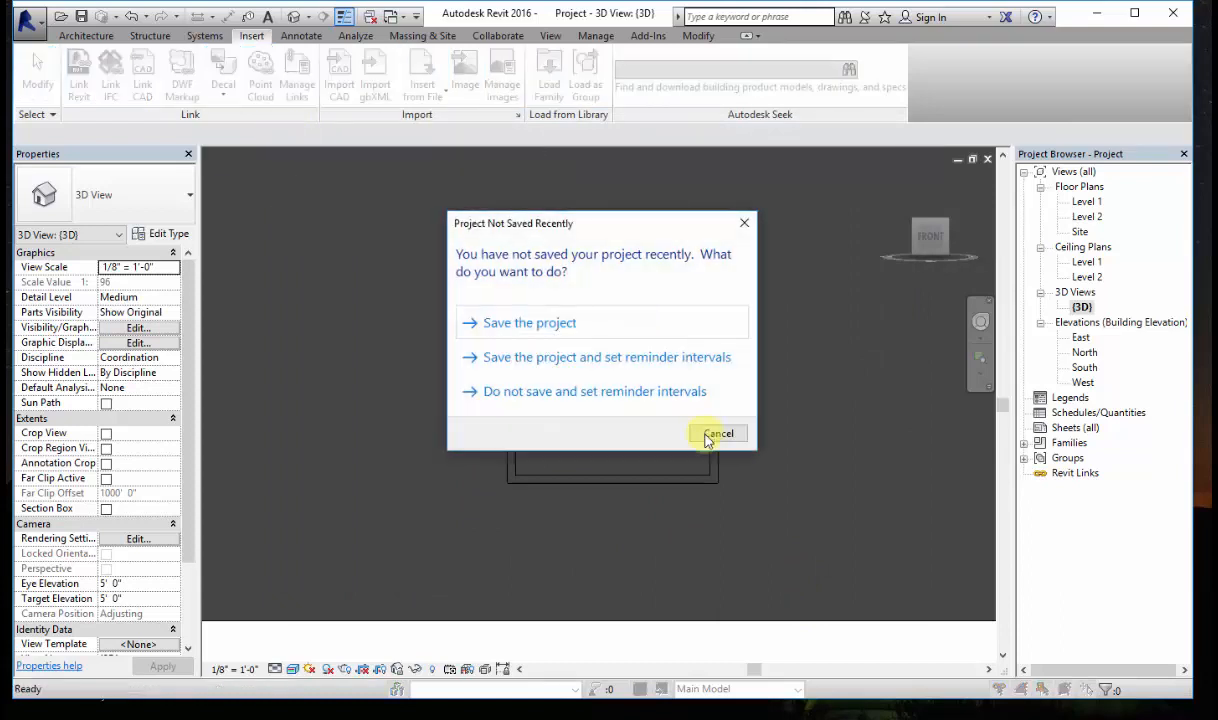
left_click(748, 226)
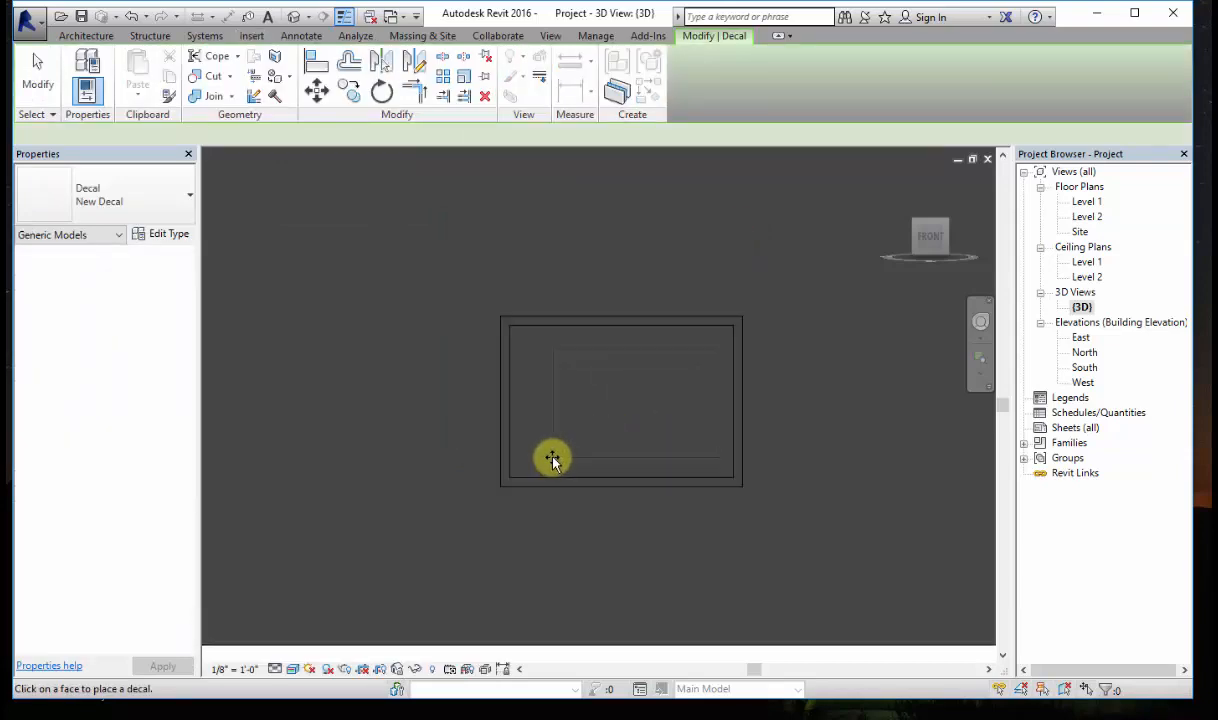
left_click(540, 457)
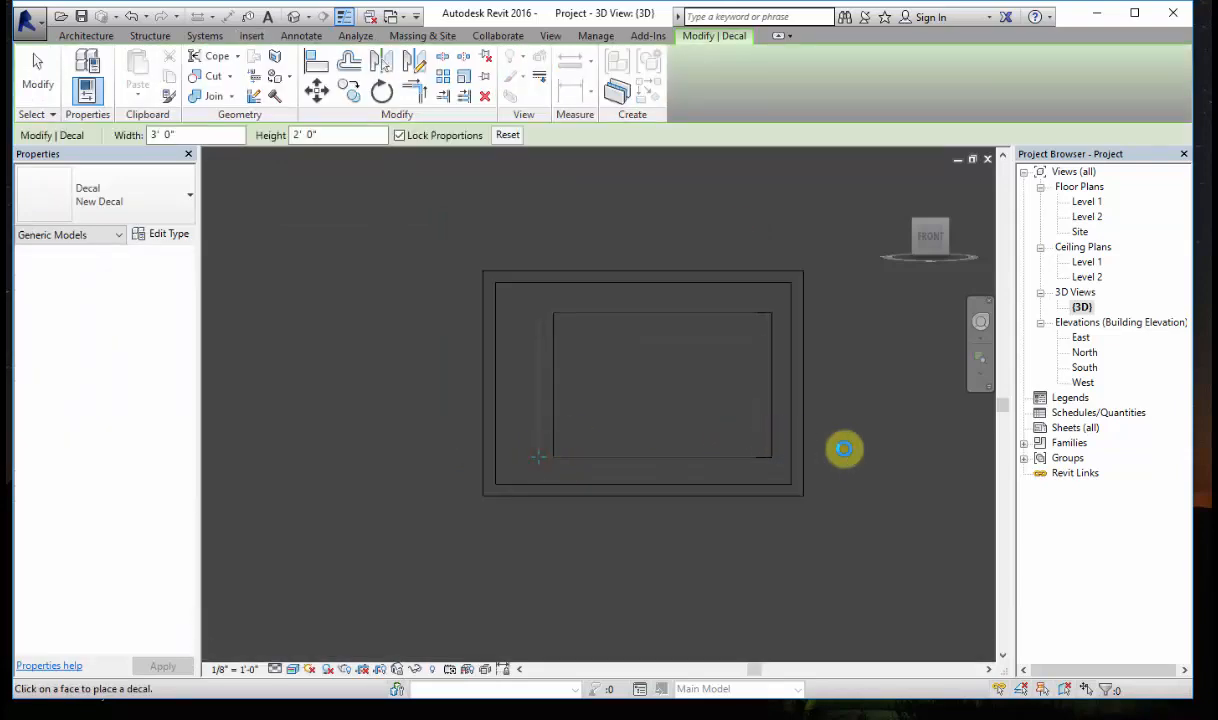
key("Escape")
scroll(822, 460, "up", 2)
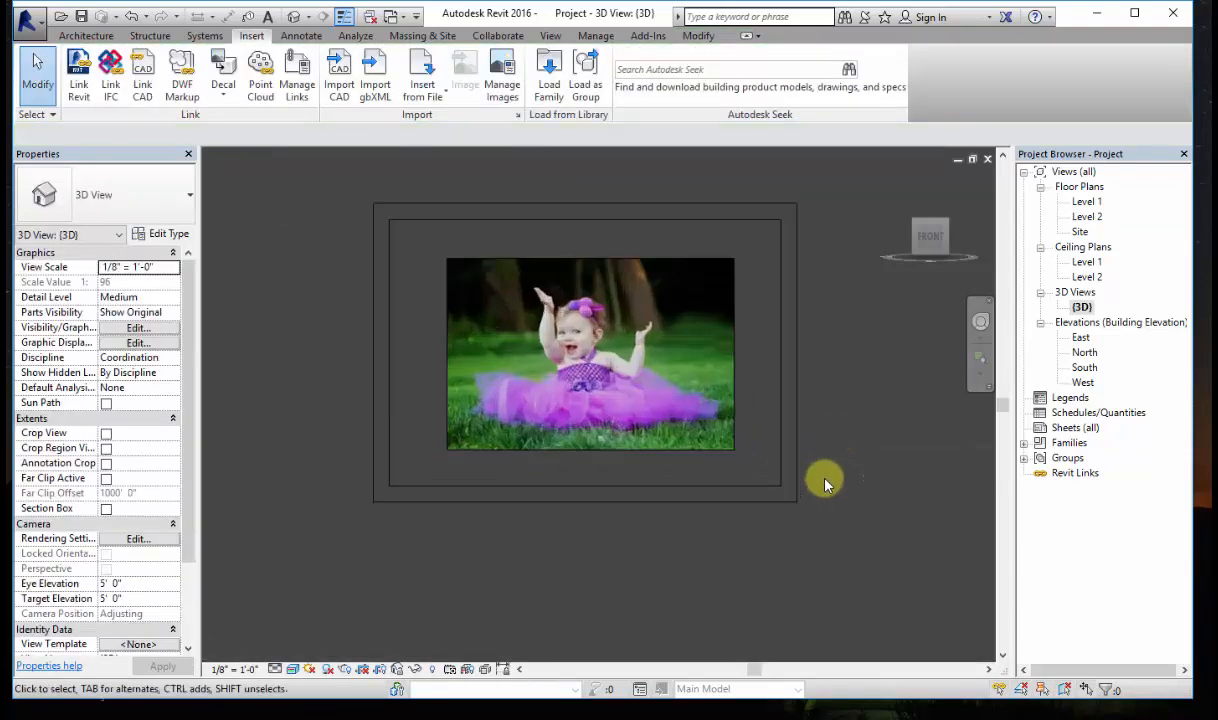
middle_click_drag(793, 457, 822, 478)
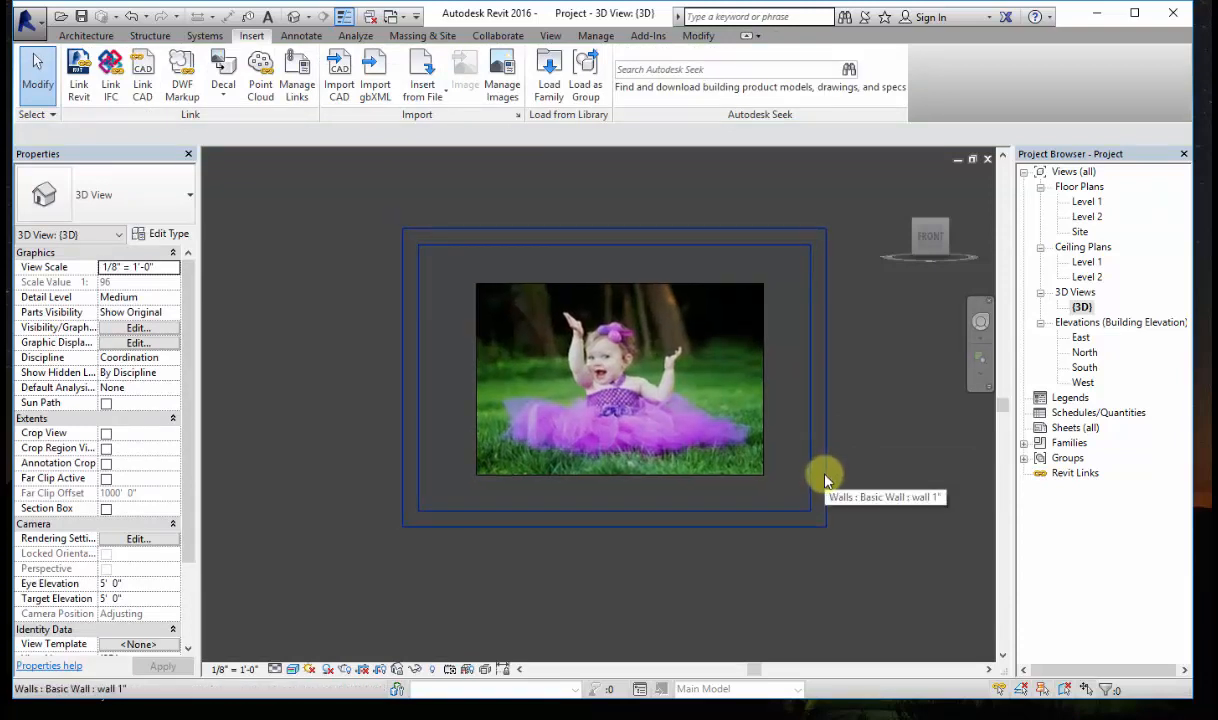
Step: Stretch the baby decal by two opposite corners to about 4' 1" by 2' 8 1/2" inside the frame, keeping its proportions locked
scroll(808, 460, "up", 1)
middle_click_drag(785, 395, 811, 431)
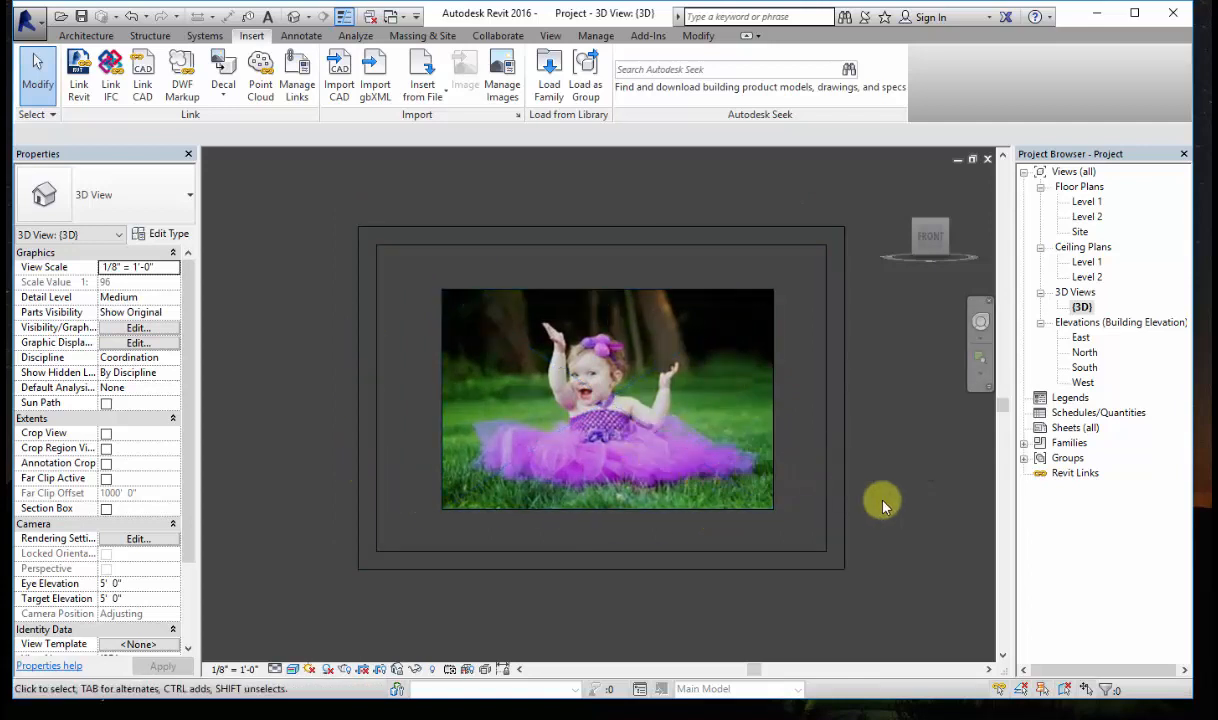
middle_click_drag(878, 508, 870, 481)
left_click(756, 475)
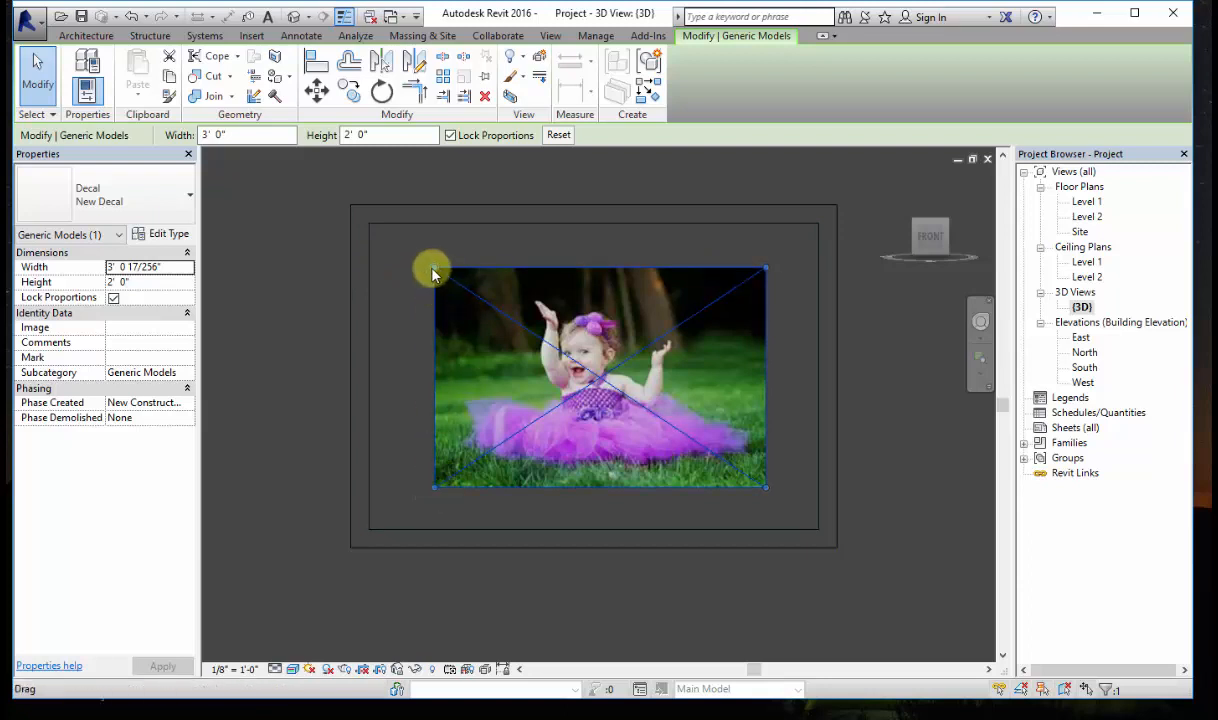
left_click_drag(432, 268, 364, 215)
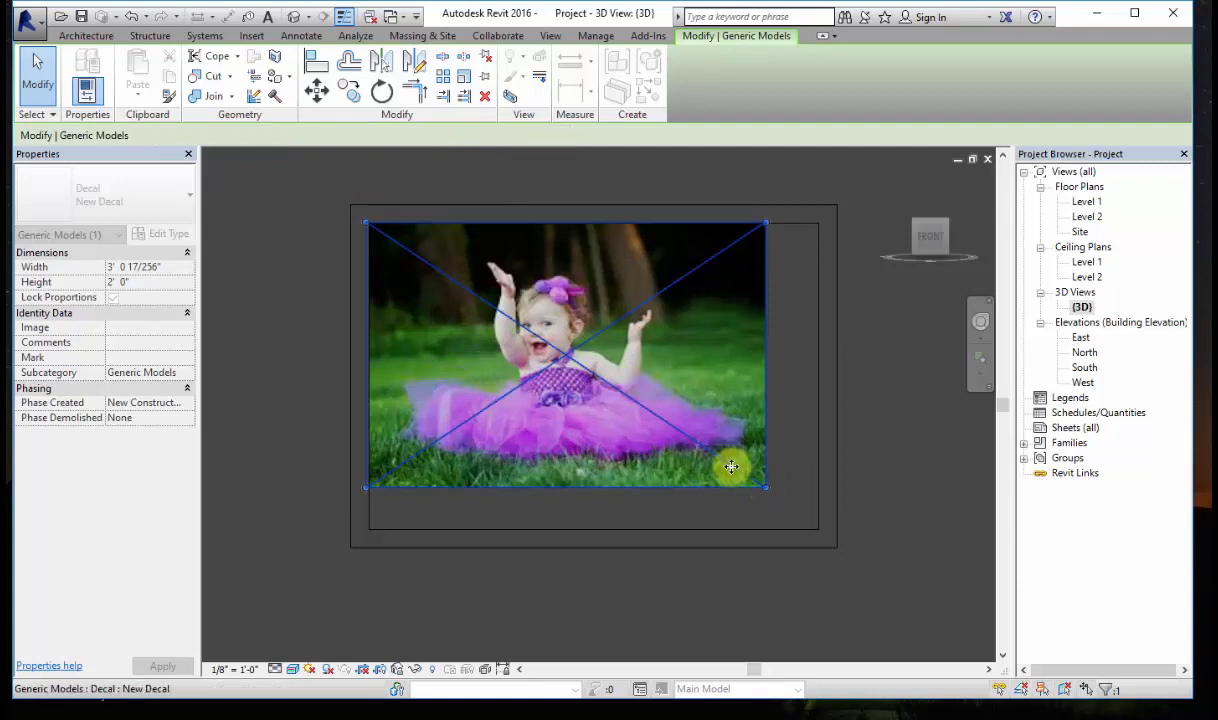
left_click_drag(768, 489, 803, 551)
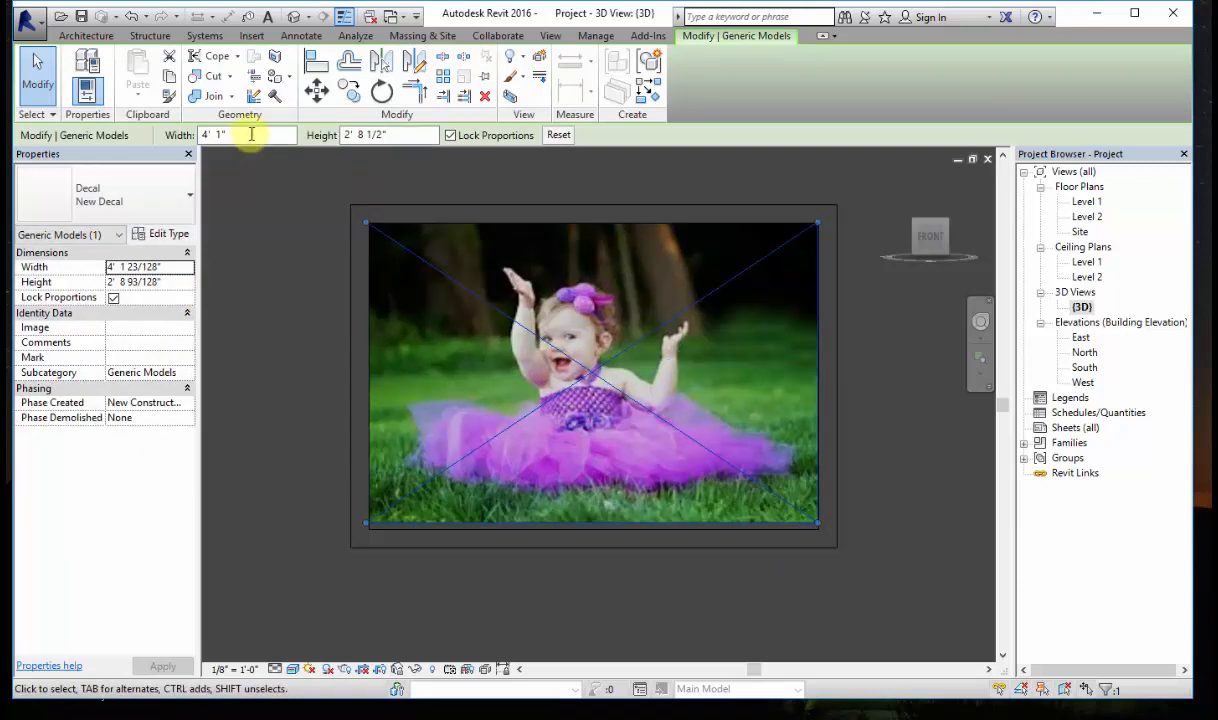
Step: Unlock the decal's proportions and extend its lower edge to the frame's inner edge, giving a height of about 2' 9 1/2"
left_click(113, 298)
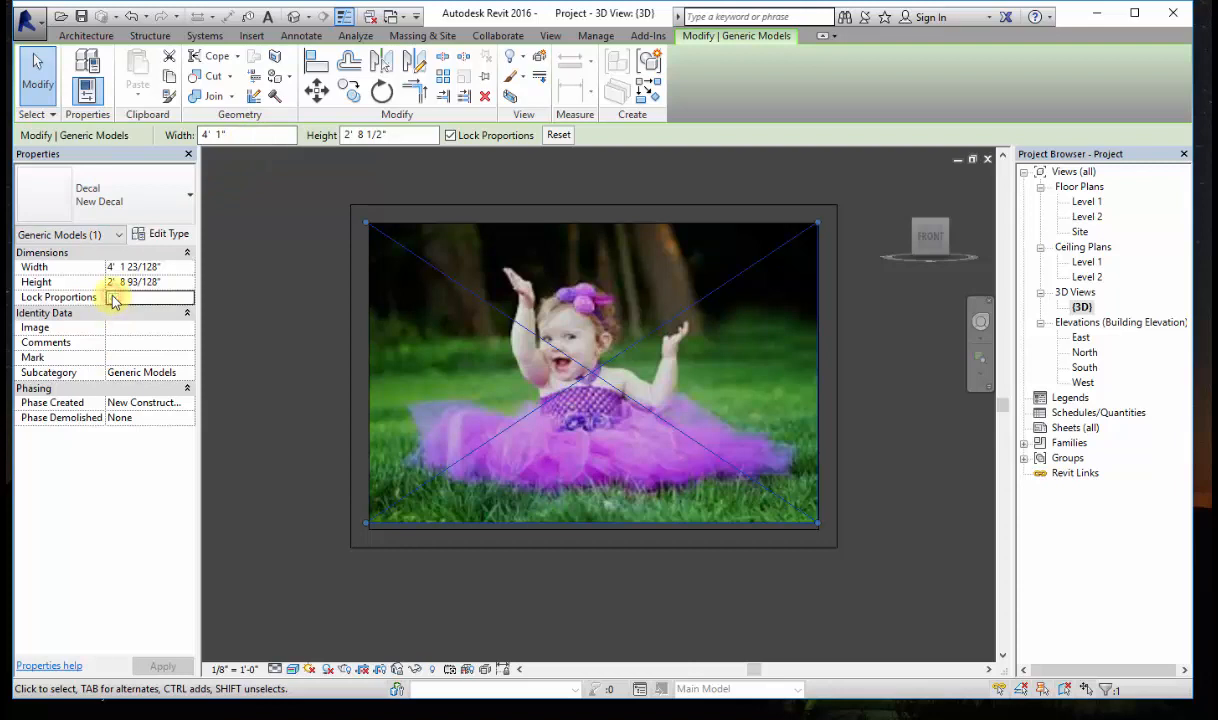
scroll(813, 528, "up", 3)
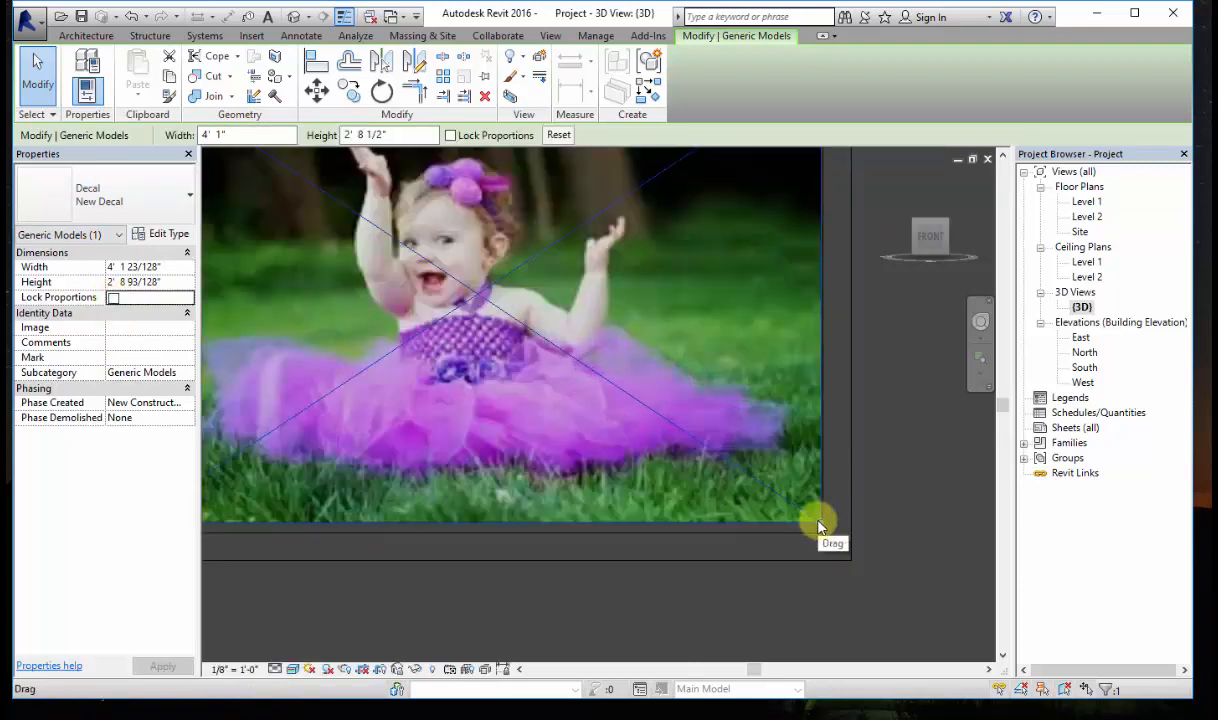
mouse_move(821, 519)
left_mouse_down()
mouse_move(820, 537)
mouse_move(824, 527)
left_mouse_up()
scroll(859, 506, "down", 4)
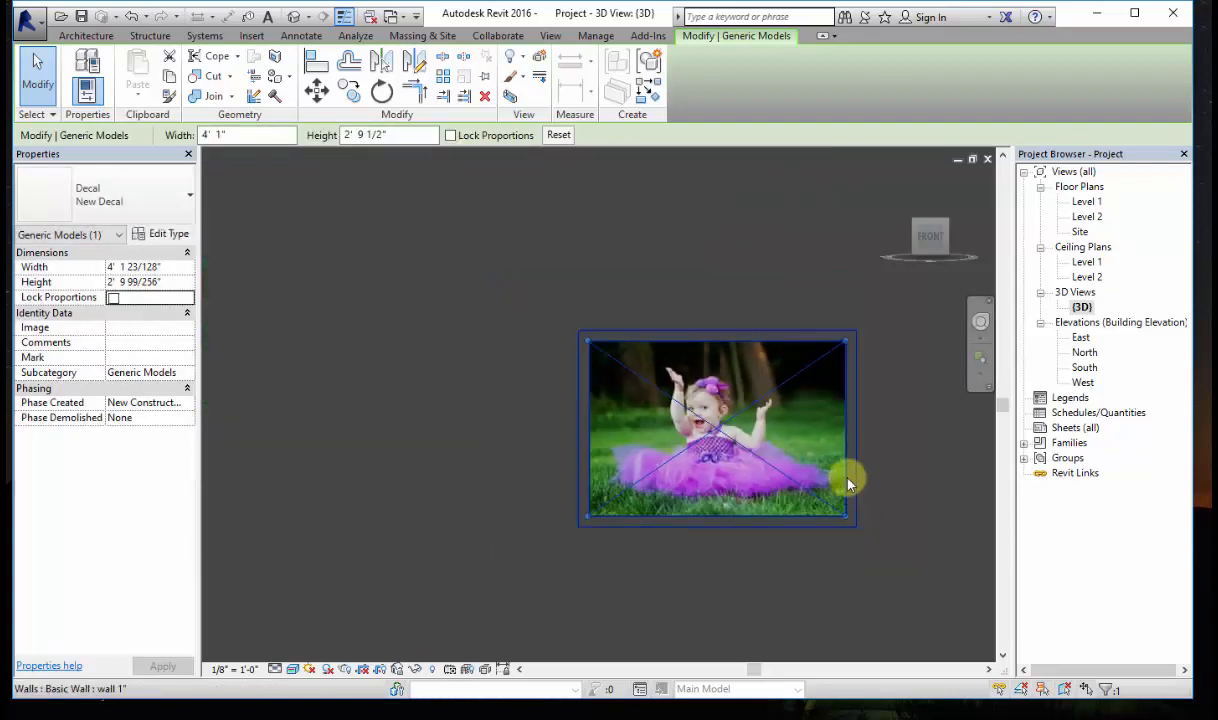
scroll(848, 485, "up", 3)
left_click(880, 580)
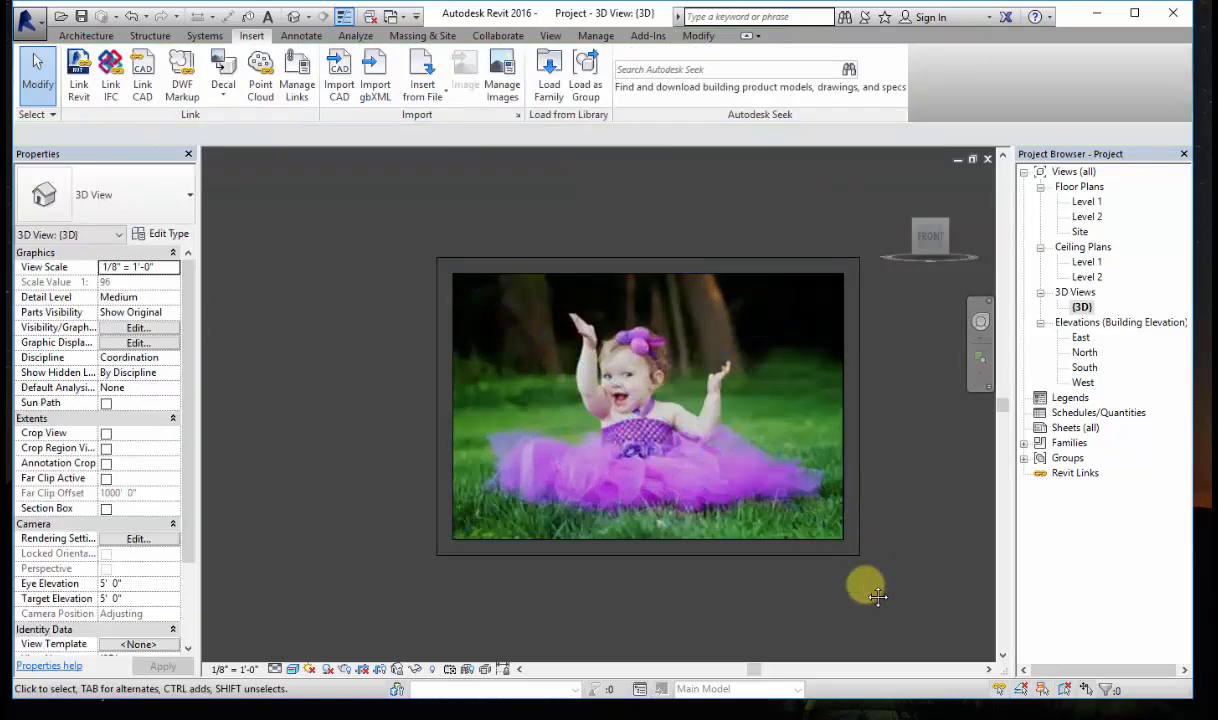
Step: Delete the thin picture frame wall together with the baby decal from the building's front wall
scroll(870, 592, "down", 3)
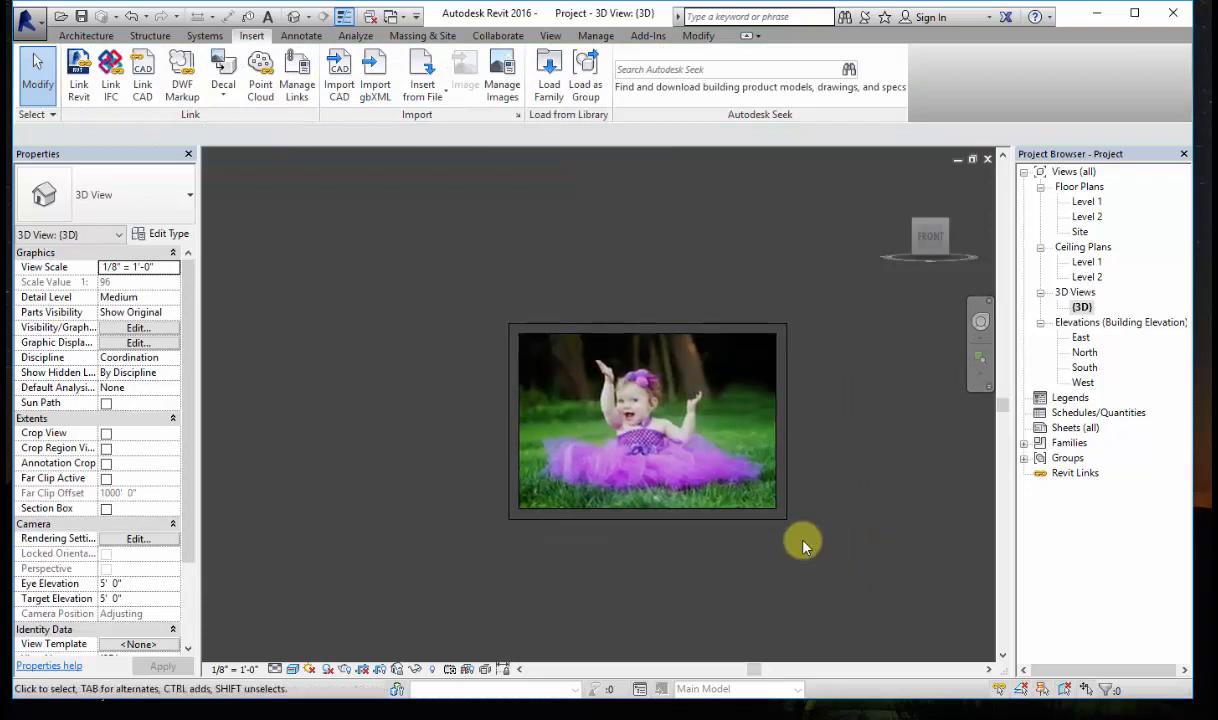
scroll(795, 545, "down", 2)
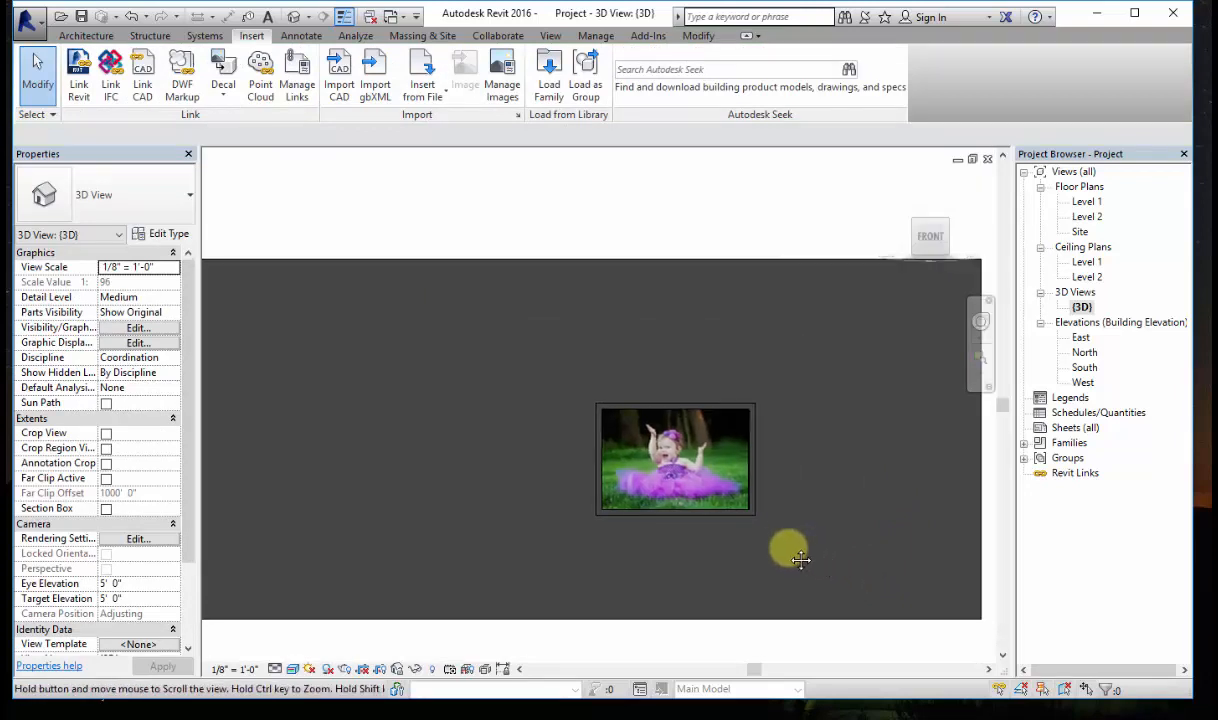
scroll(745, 515, "up", 2)
left_click(742, 505)
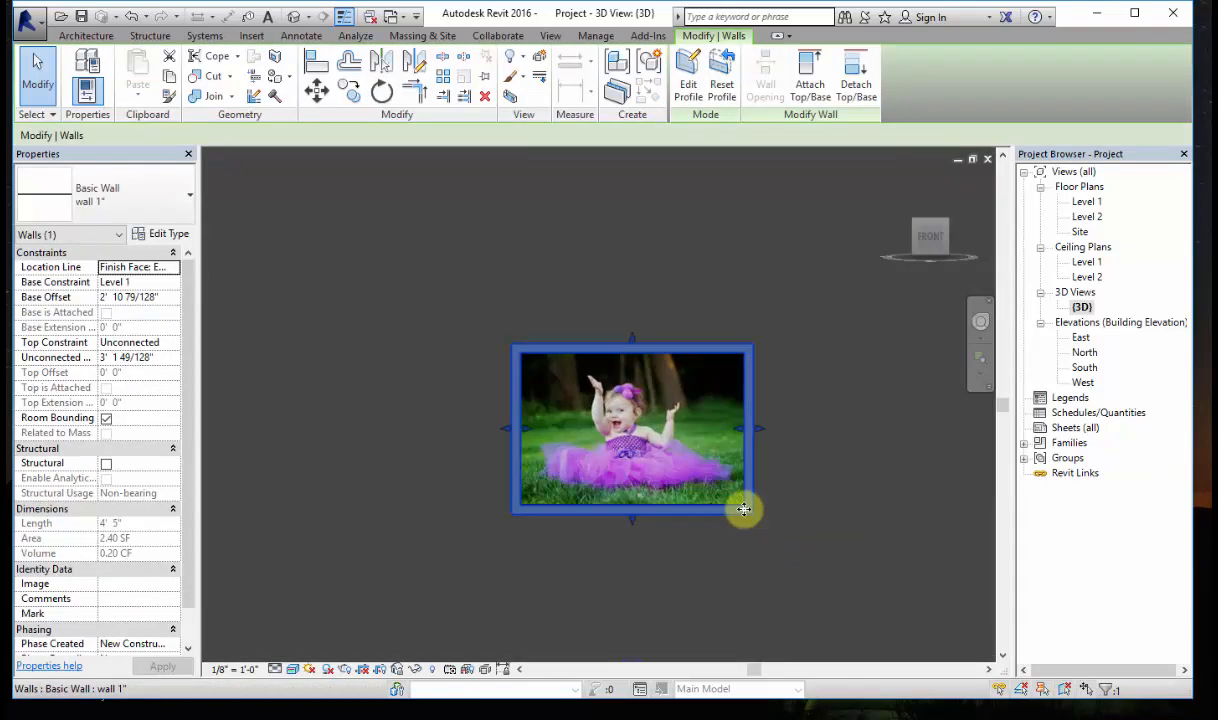
left_click(734, 495)
key("Delete")
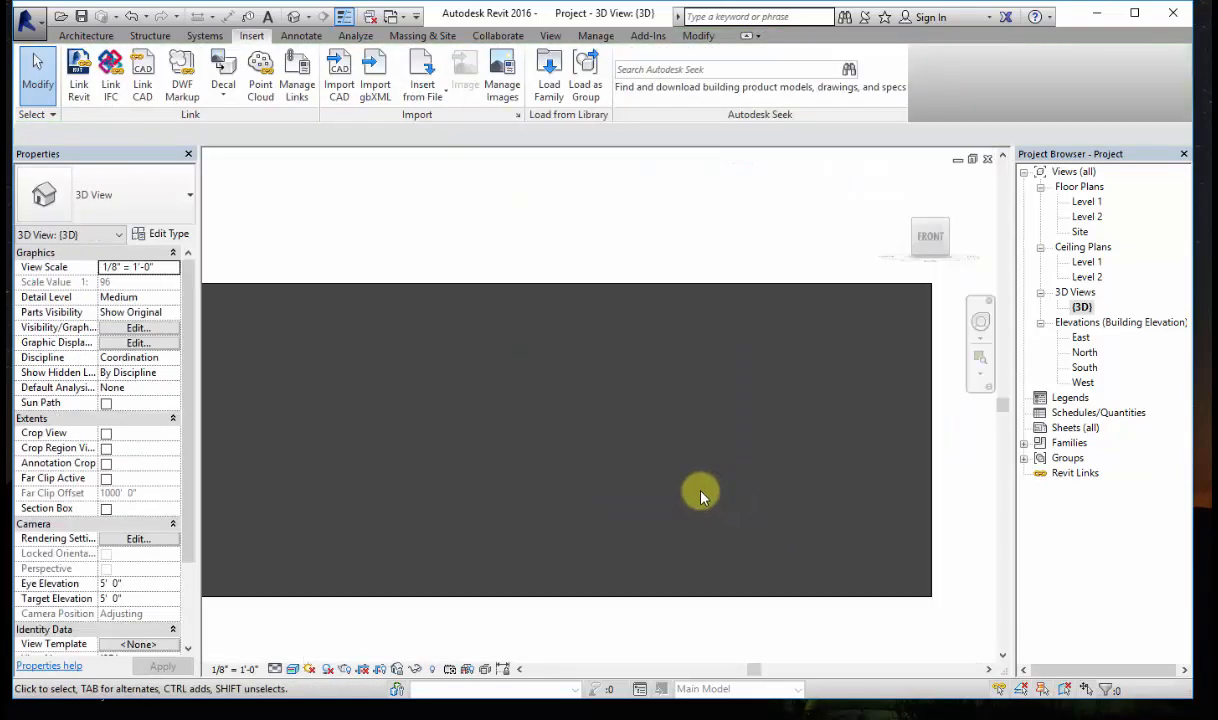
Step: Create a decal type named New Decal 2 with the wallpaper image from the Desktop as its source
scroll(735, 497, "up", 1)
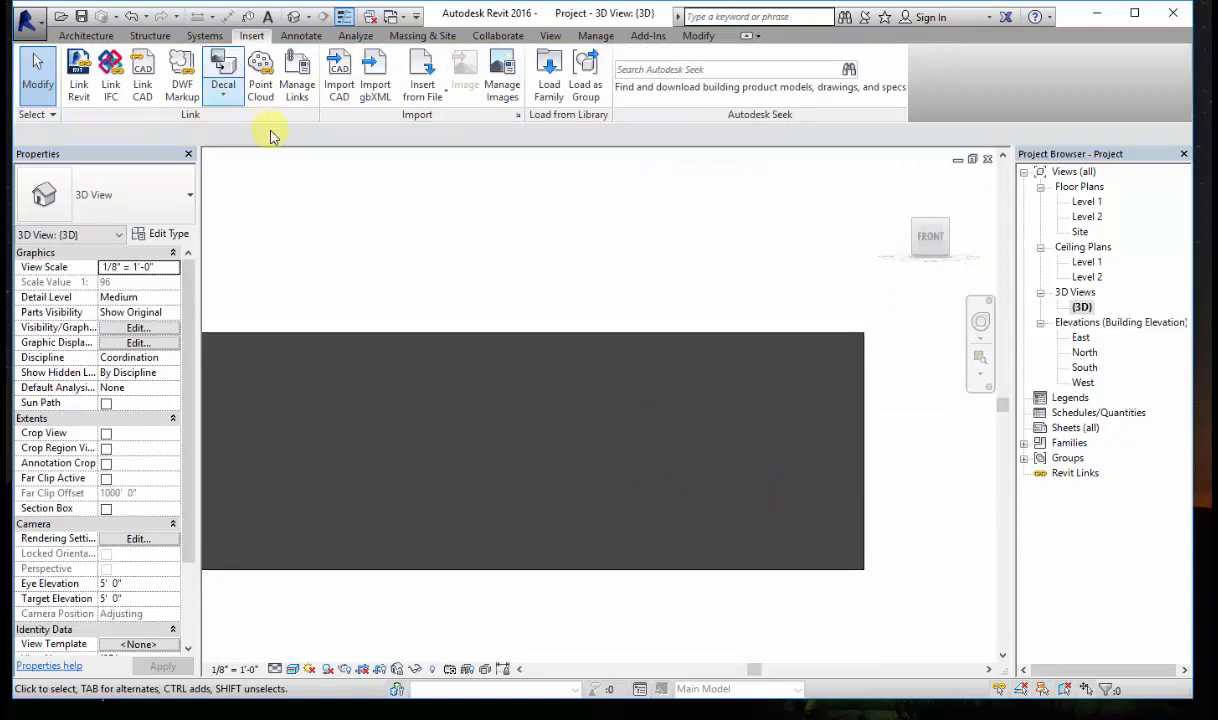
left_click(261, 160)
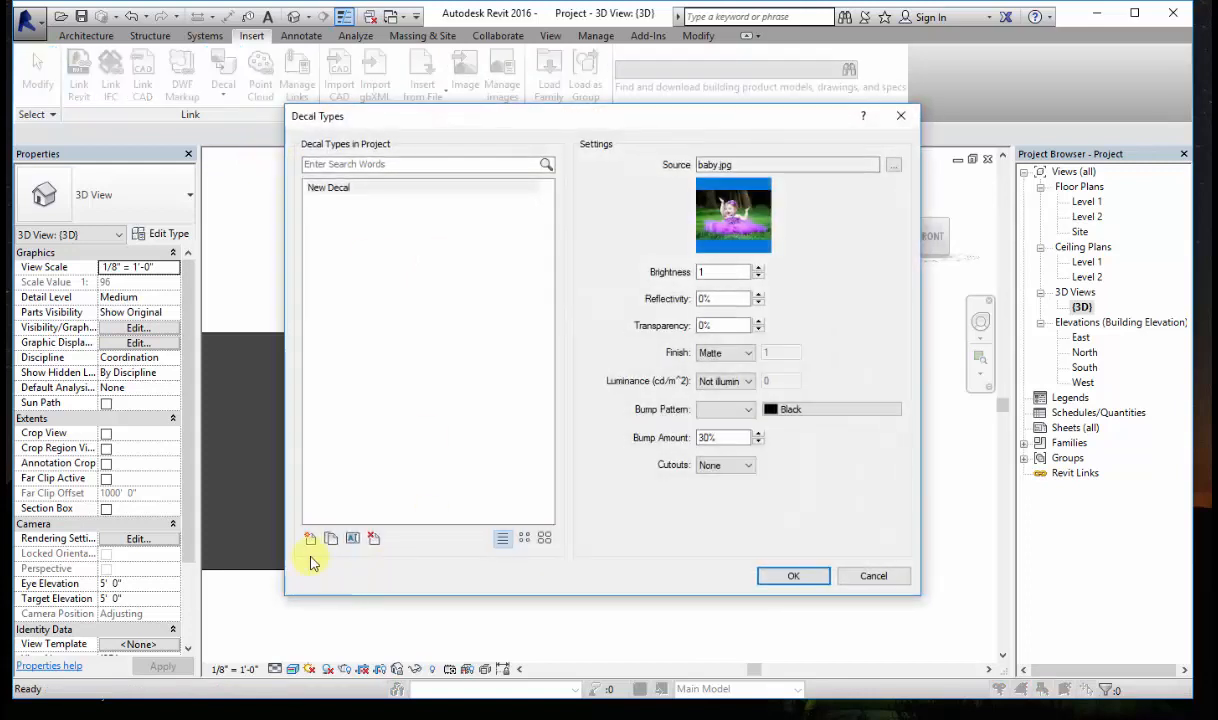
left_click(307, 539)
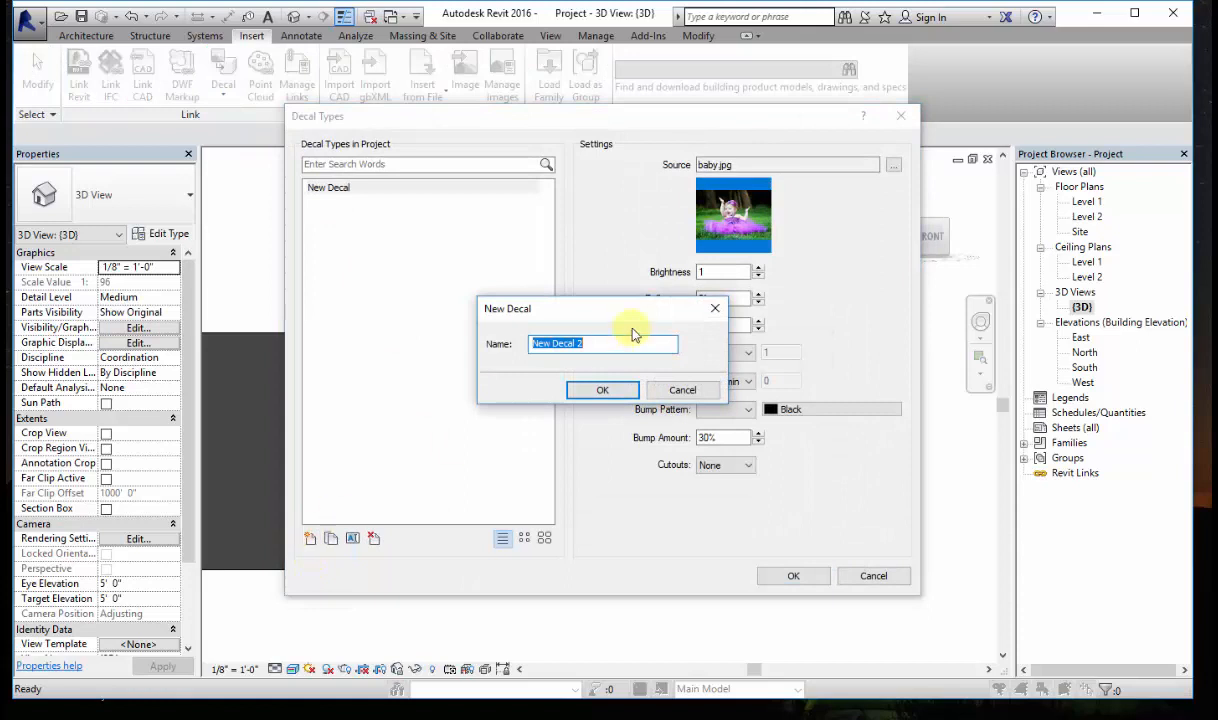
left_click(603, 390)
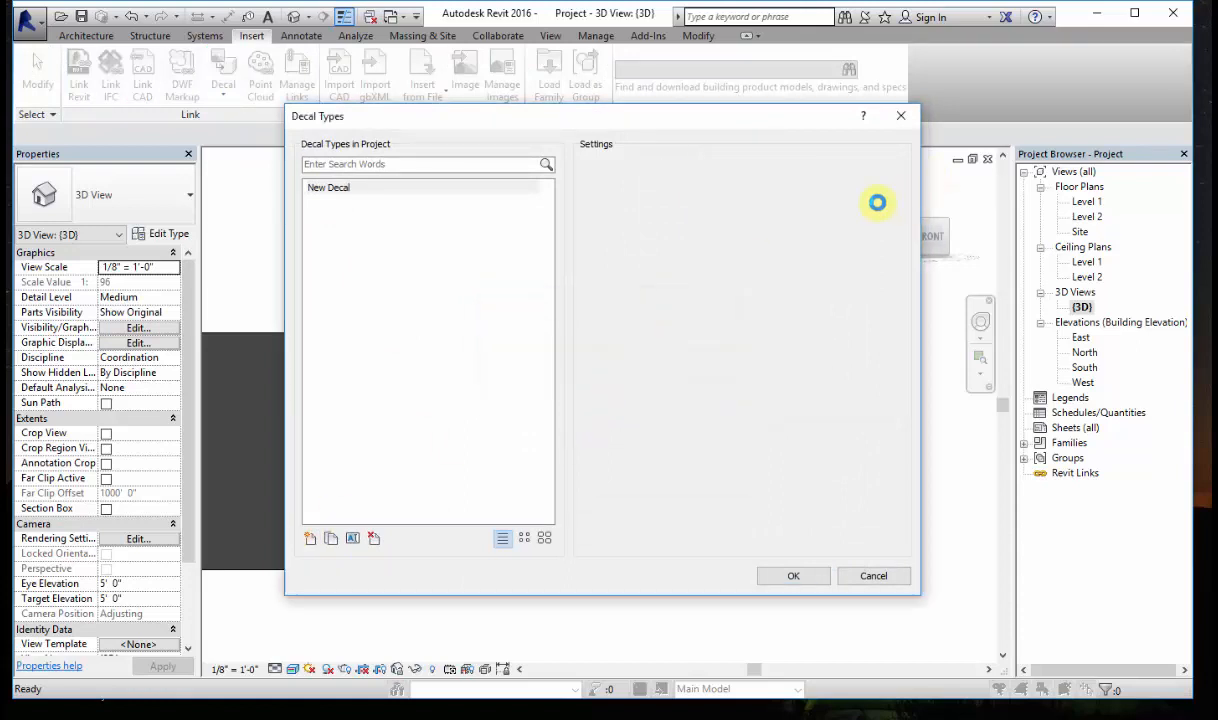
left_click(891, 167)
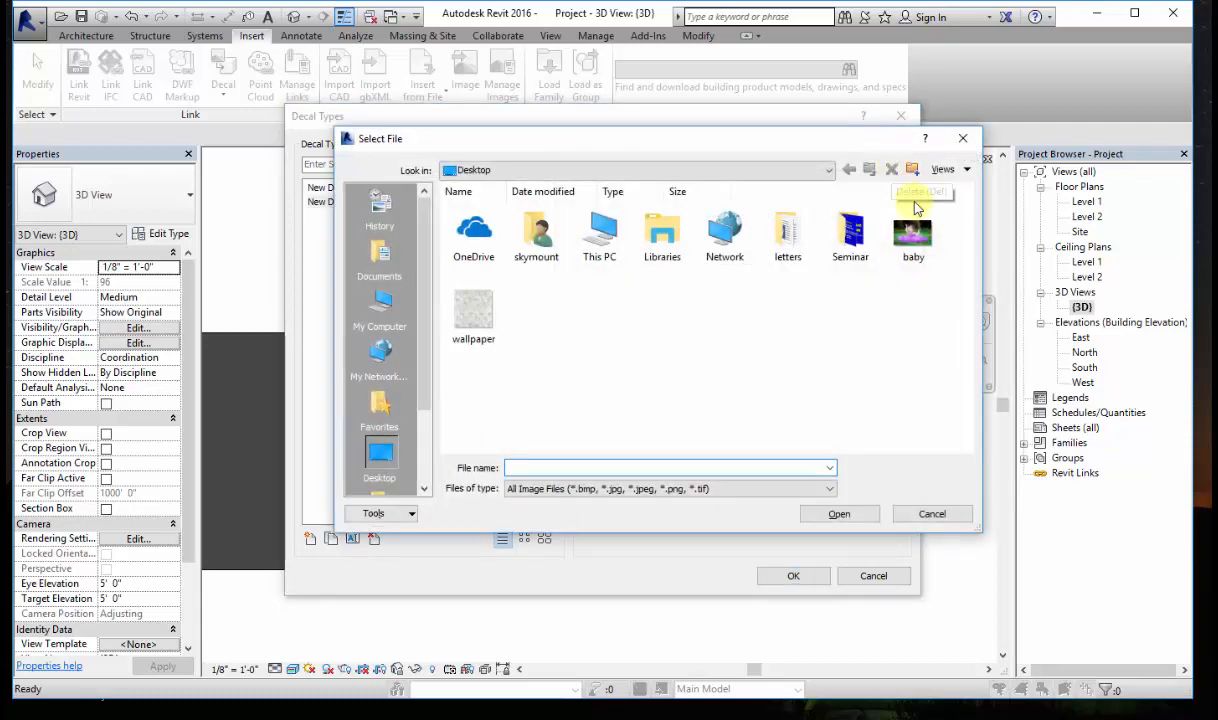
left_click(476, 300)
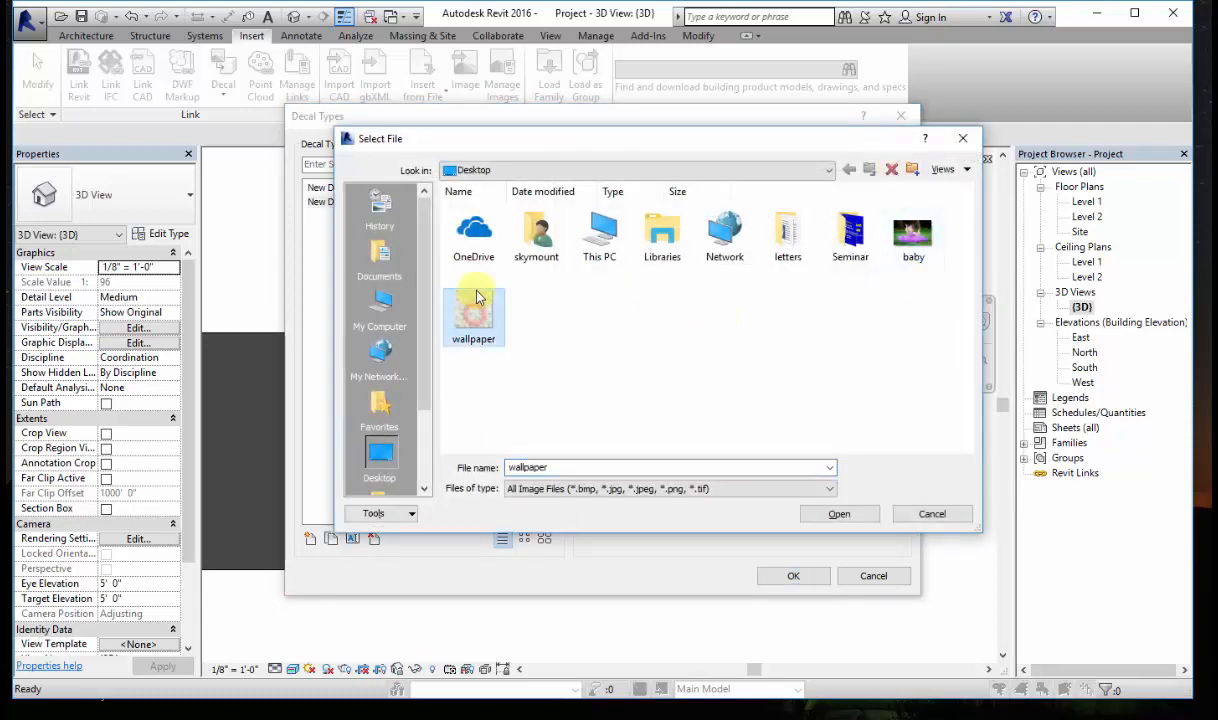
left_click(845, 510)
left_click(793, 576)
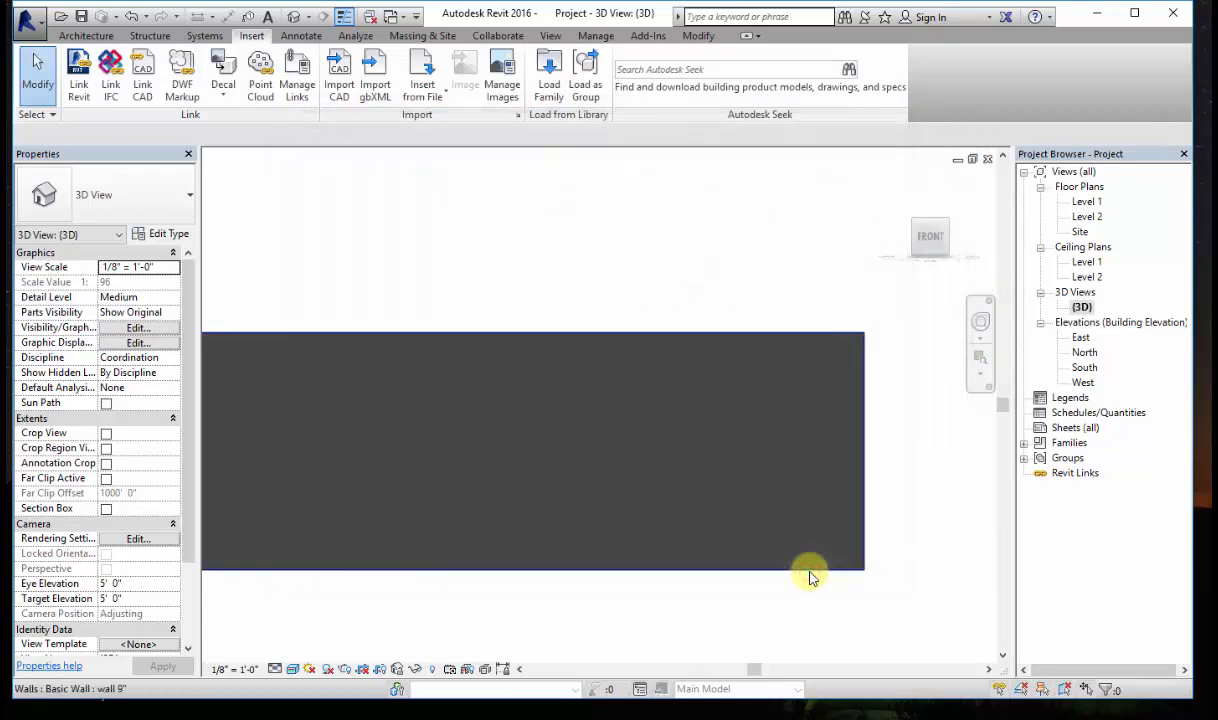
Step: Place one 2' 0" by 2' 0" New Decal 2 on the building's front wall
left_click(226, 100)
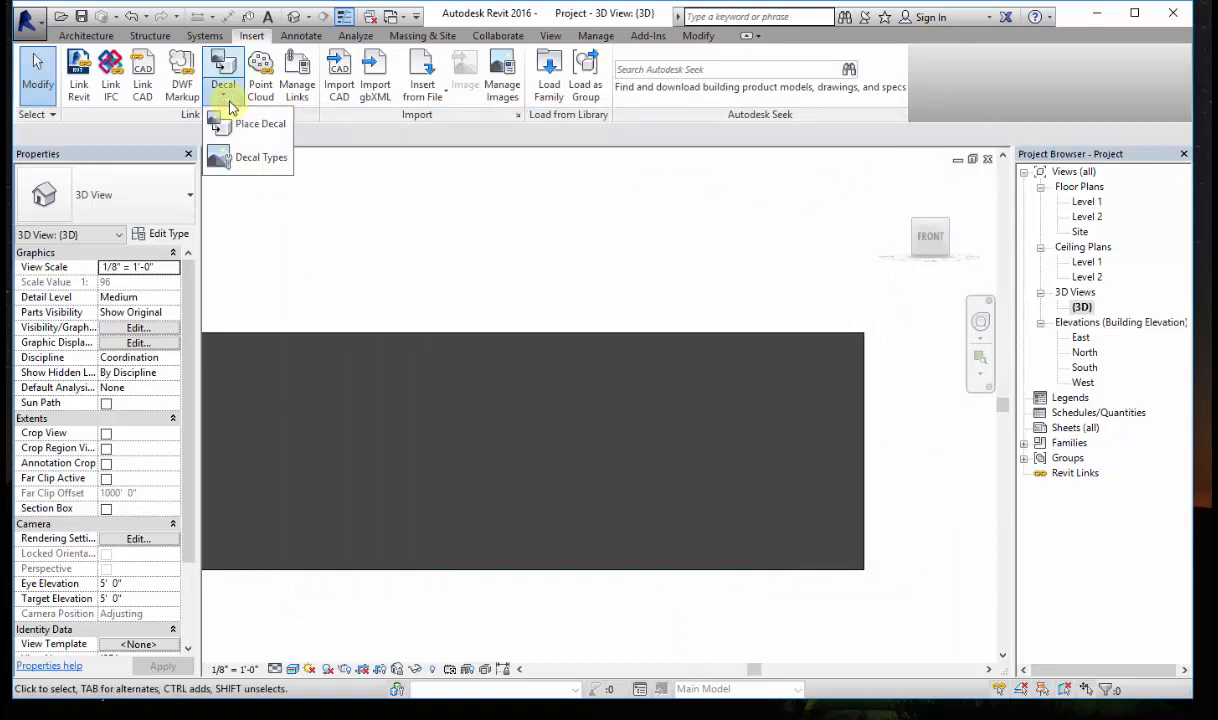
left_click(243, 123)
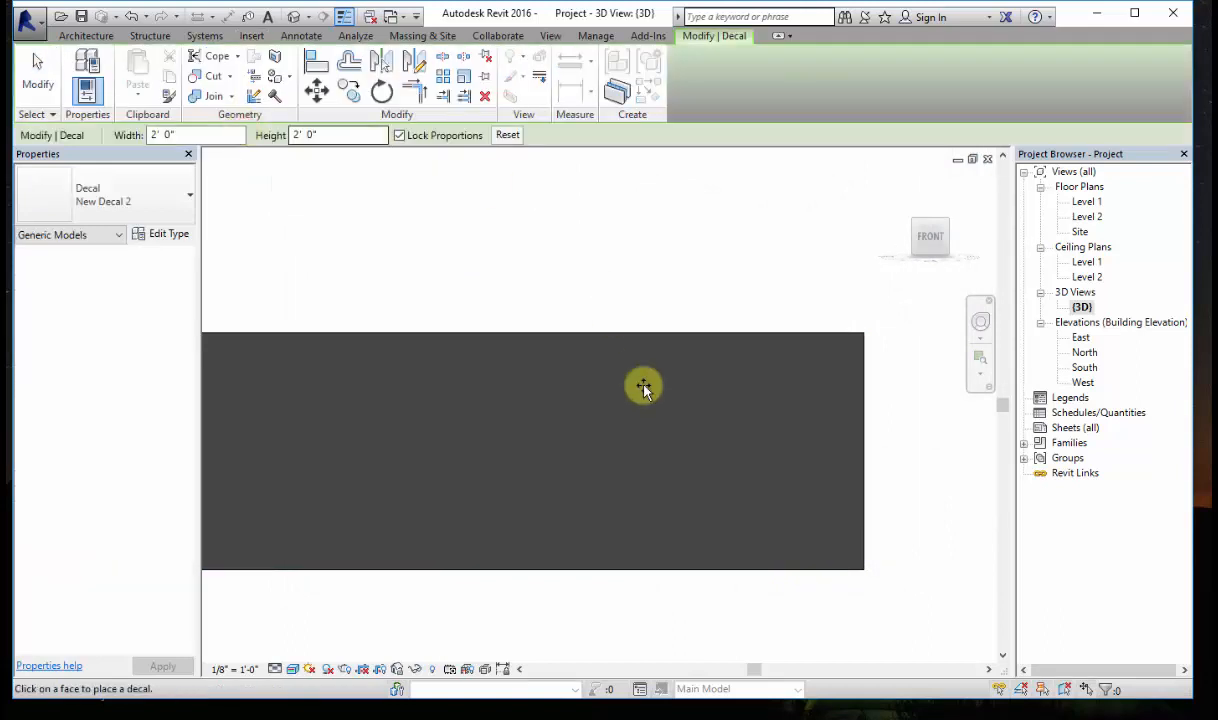
left_click(597, 478)
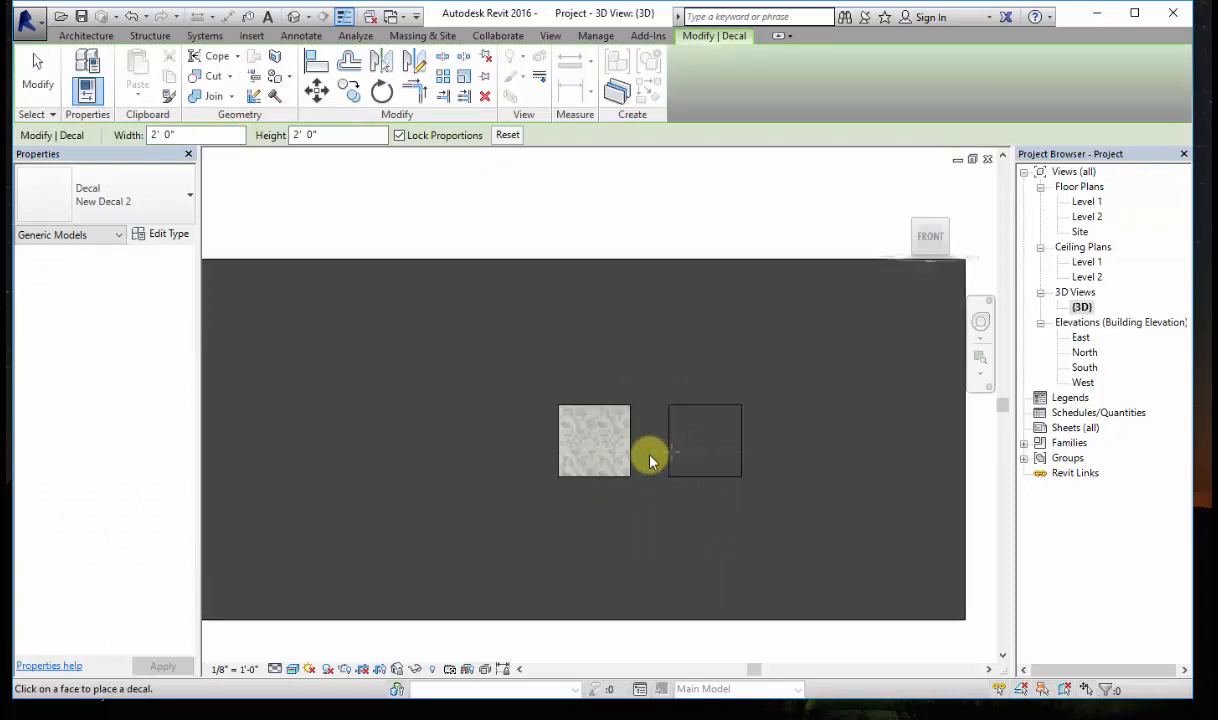
key("Escape")
Step: Unlock the wallpaper decal's proportions and stretch it to the front wall's full height and out to the wall's right end
left_click(624, 452)
left_click(113, 297)
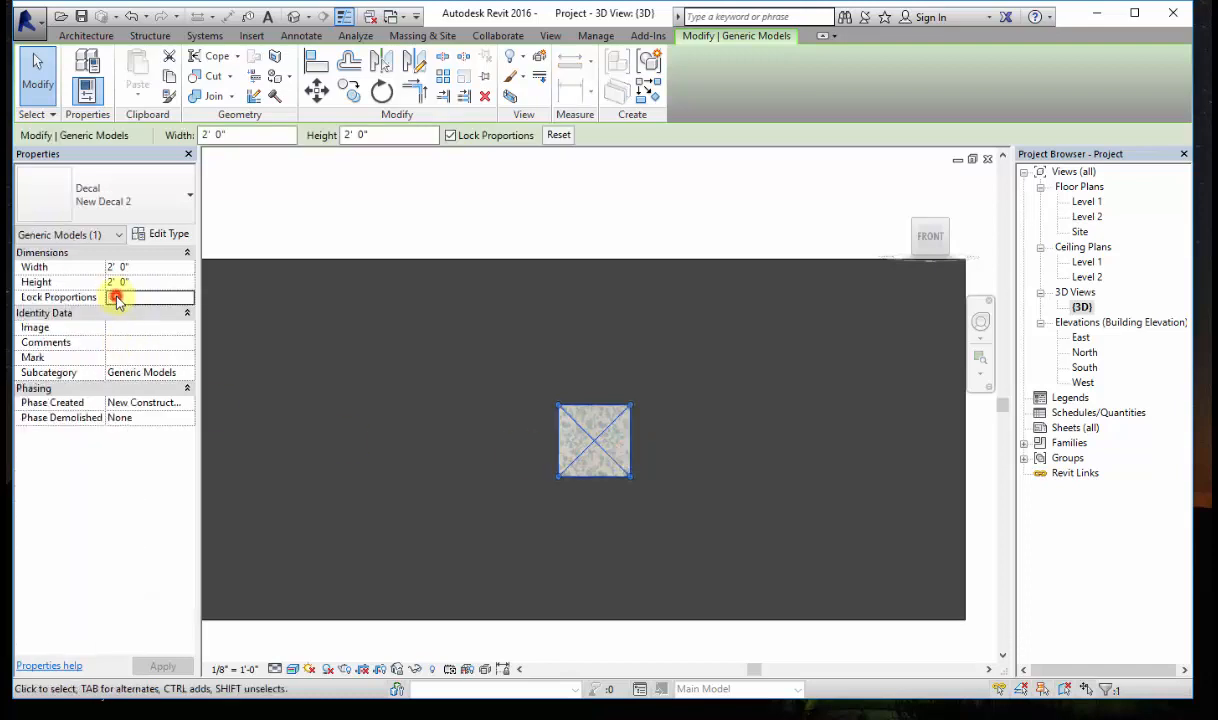
left_click_drag(630, 398, 798, 262)
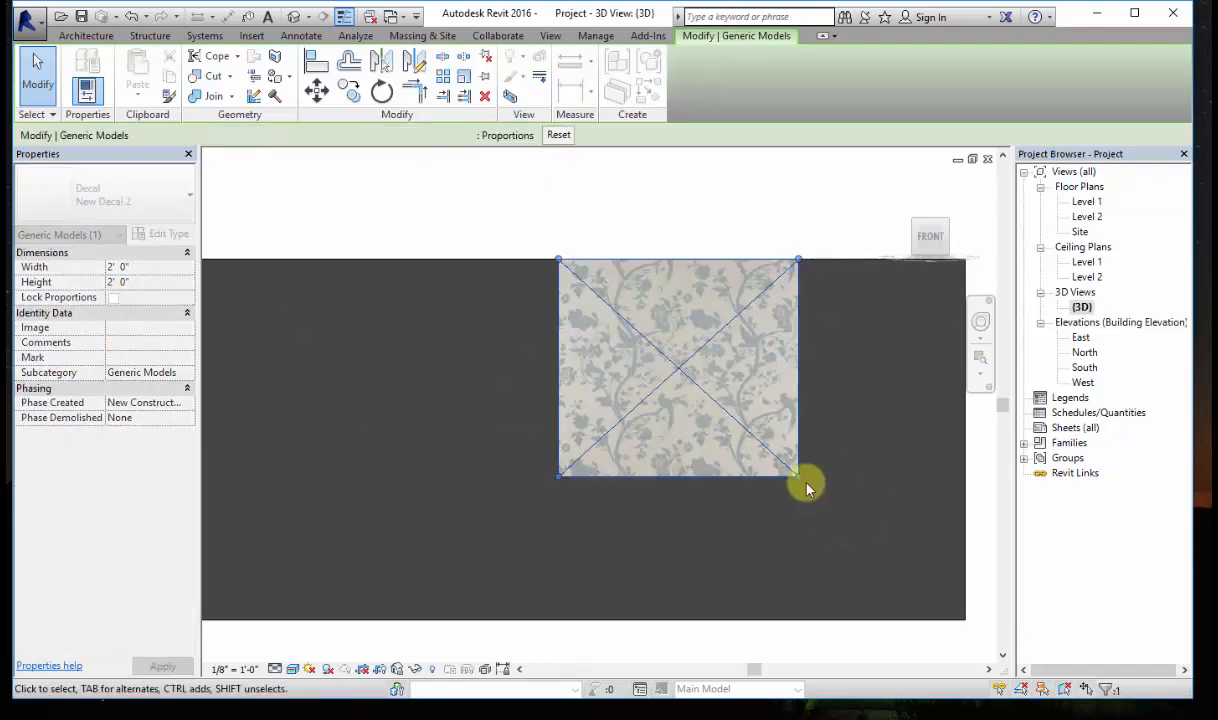
left_click_drag(798, 477, 960, 615)
left_click(754, 580)
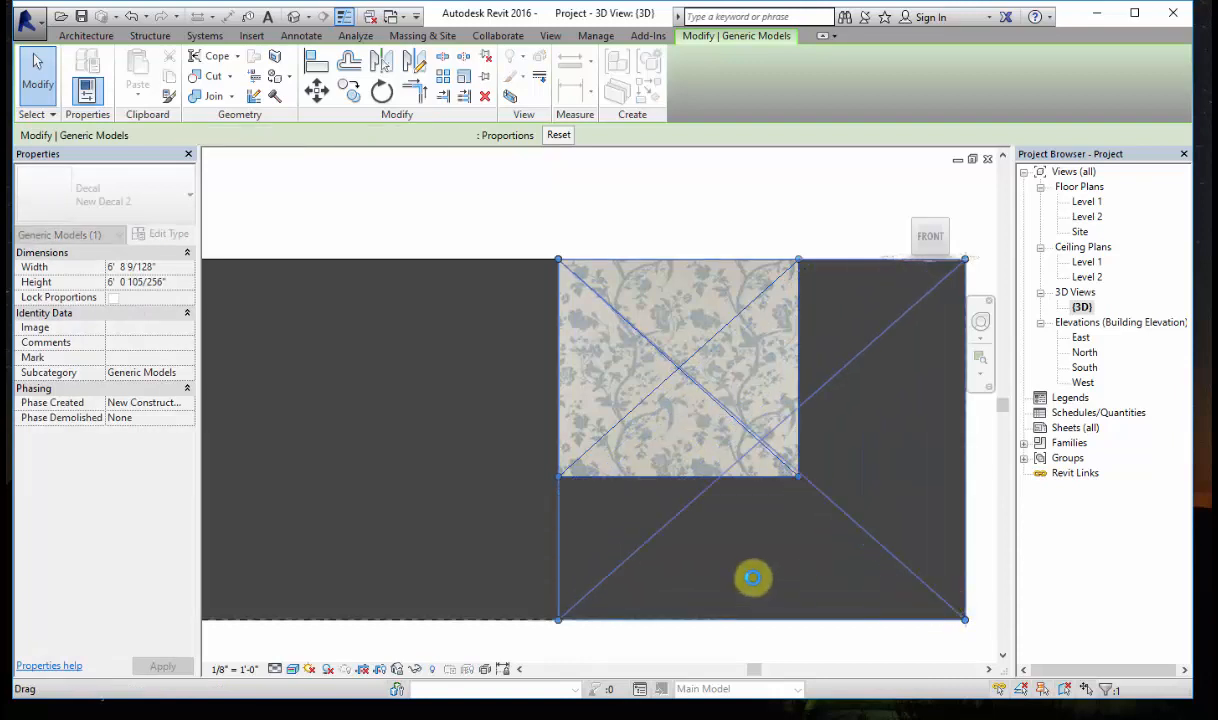
key("Escape")
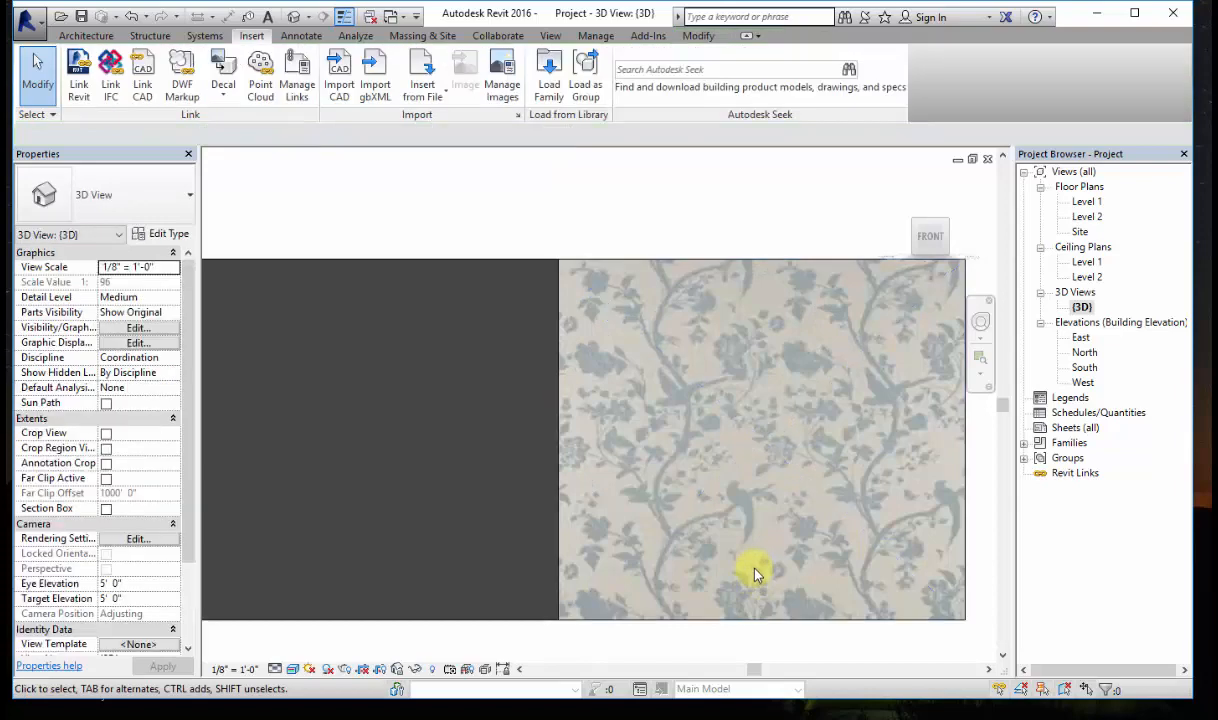
scroll(756, 570, "down", 3)
scroll(825, 575, "up", 5)
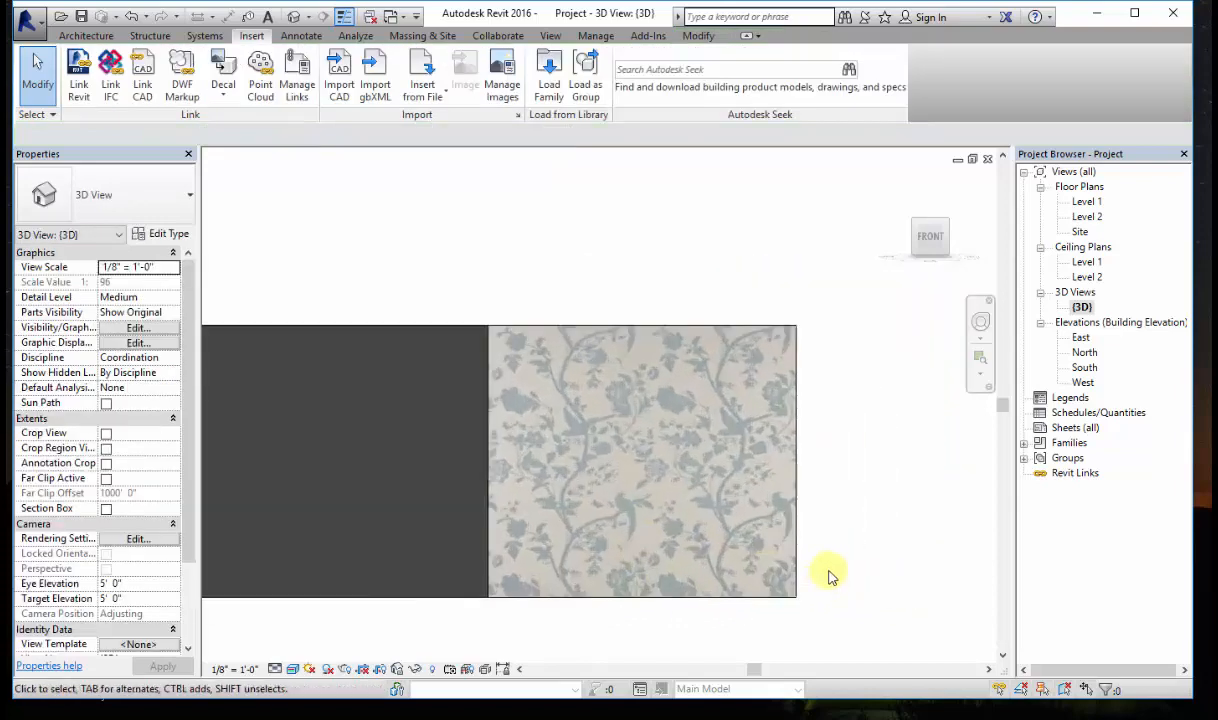
middle_click_drag(835, 565, 836, 565)
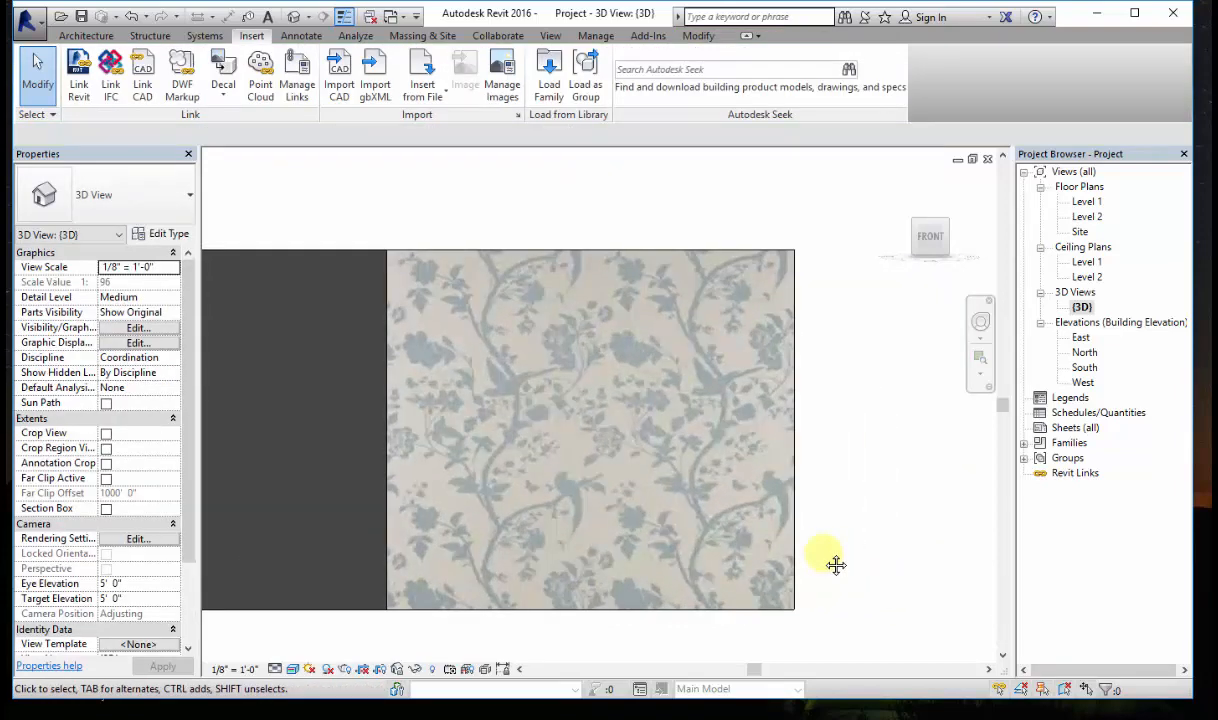
scroll(825, 558, "down", 1)
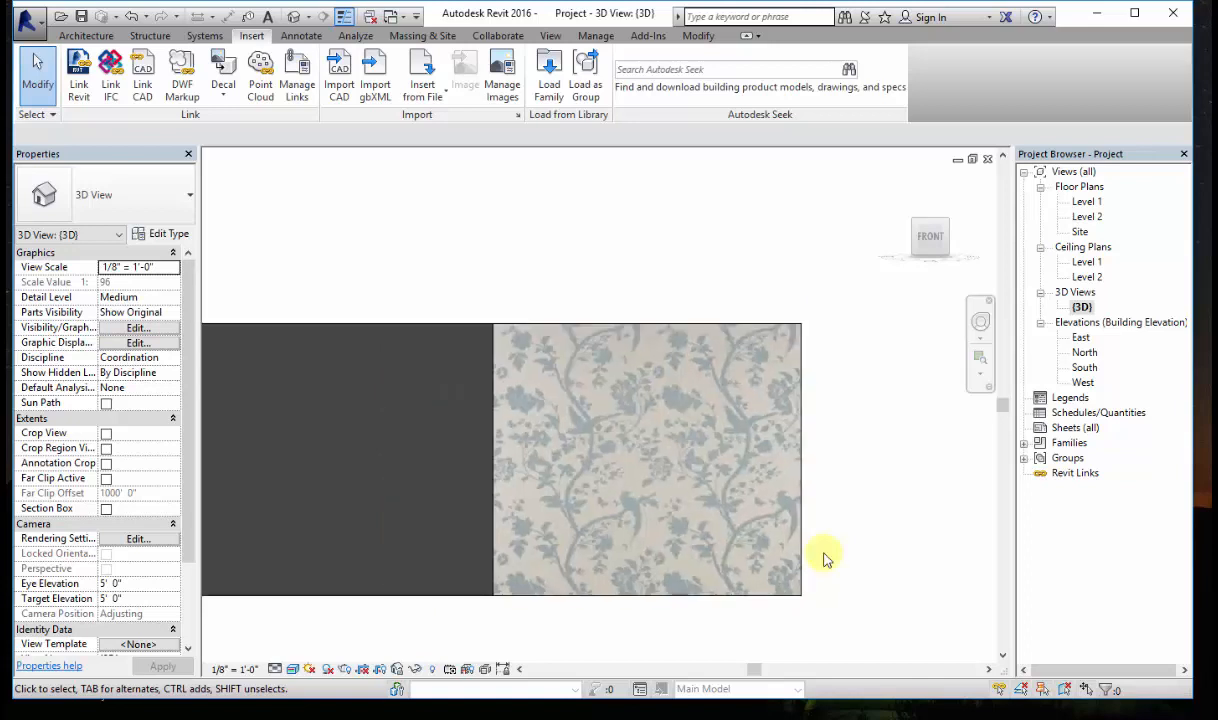
scroll(825, 558, "down", 2)
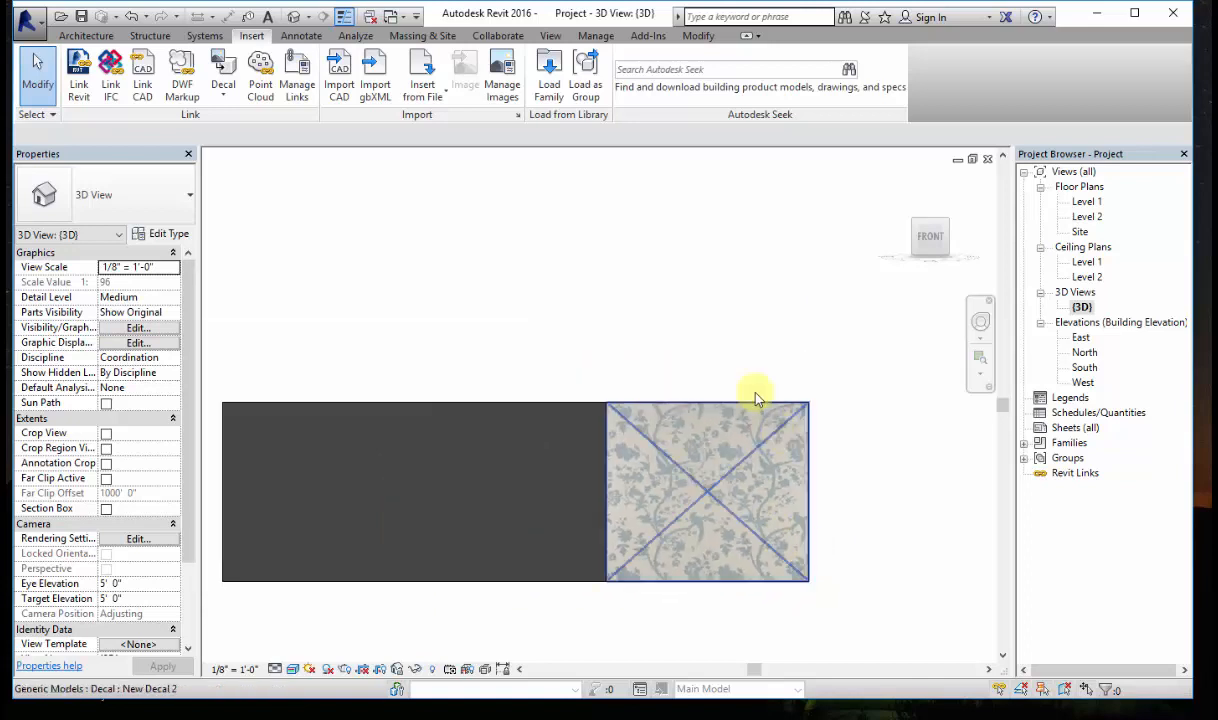
Step: Place a 3' 0" by 2' 0" New Decal with the baby image on the bare part of the front wall beside the wallpaper
scroll(531, 450, "up", 3)
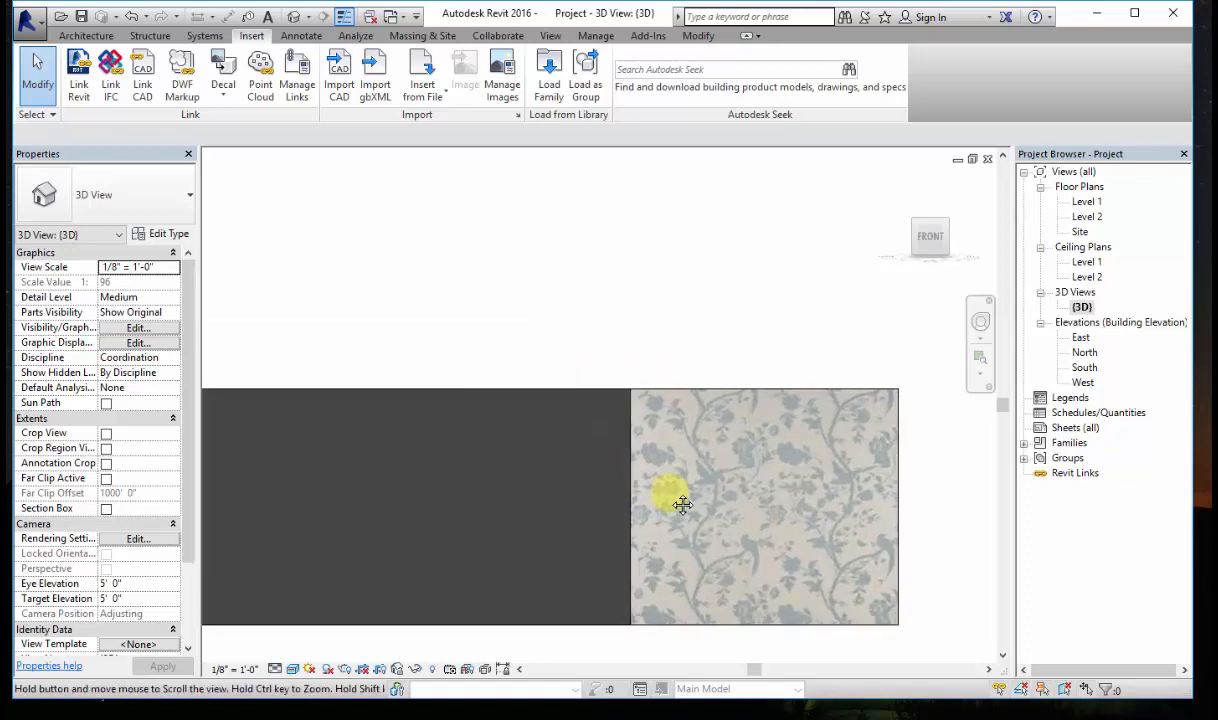
left_click(223, 88)
left_click(246, 126)
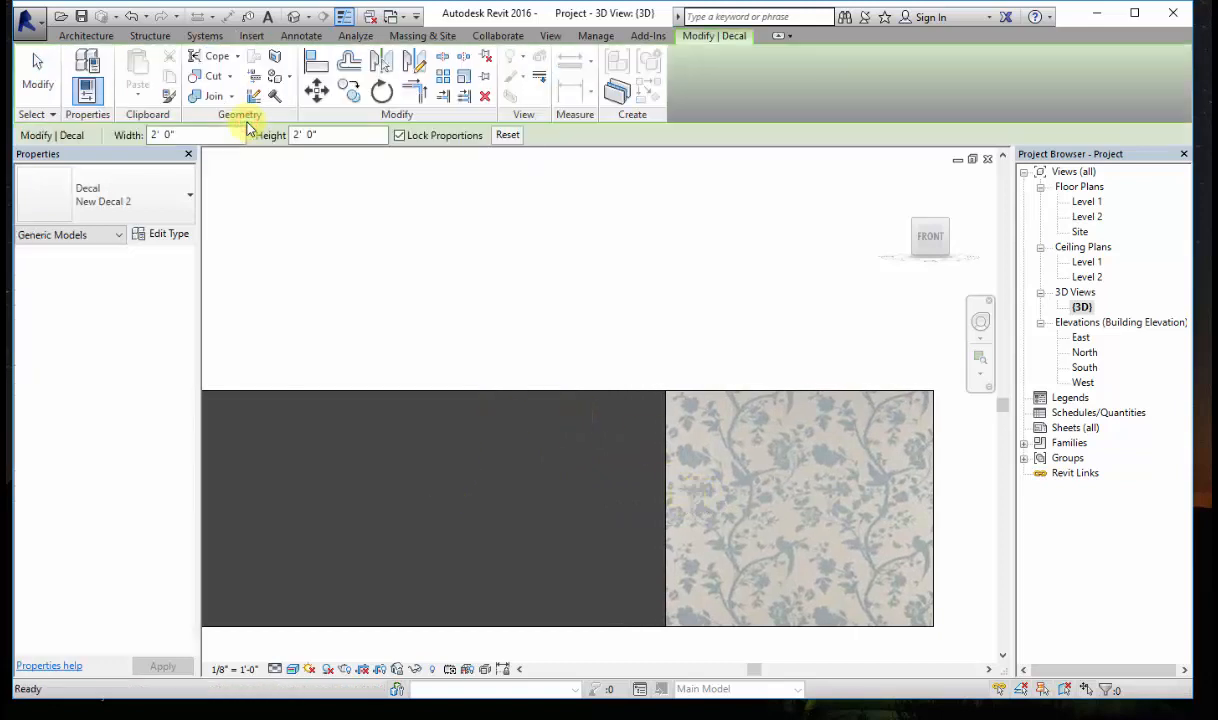
left_click(166, 200)
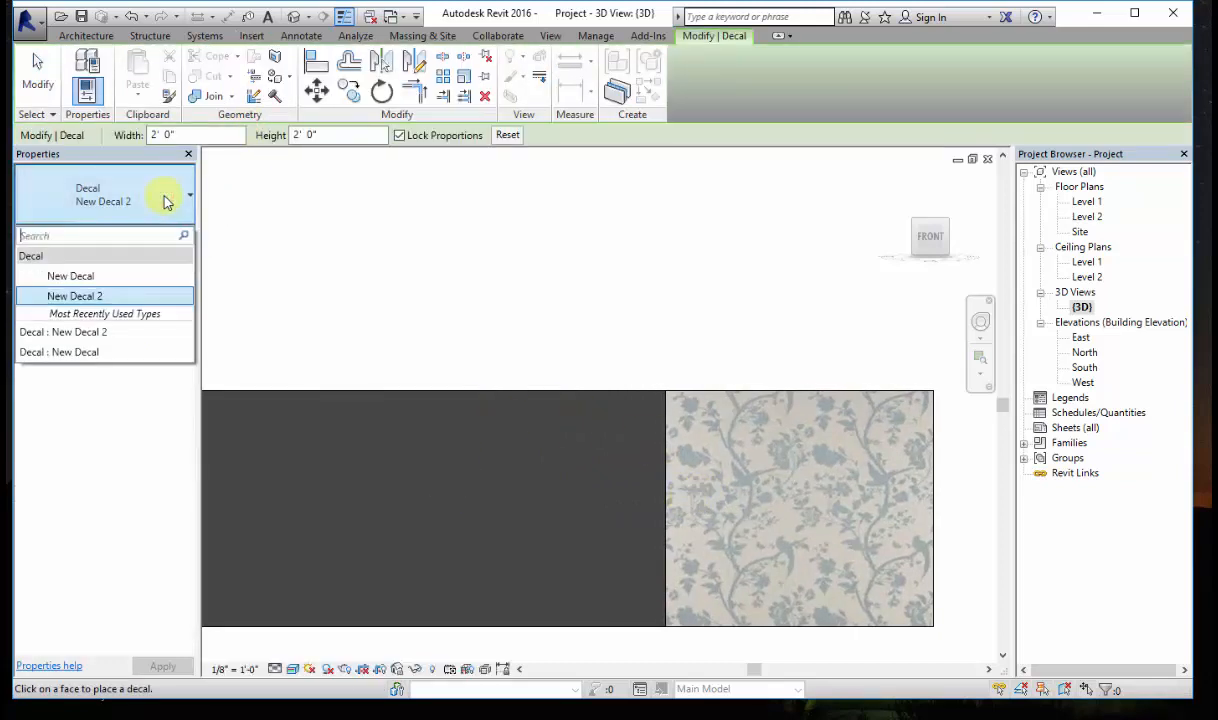
left_click(100, 276)
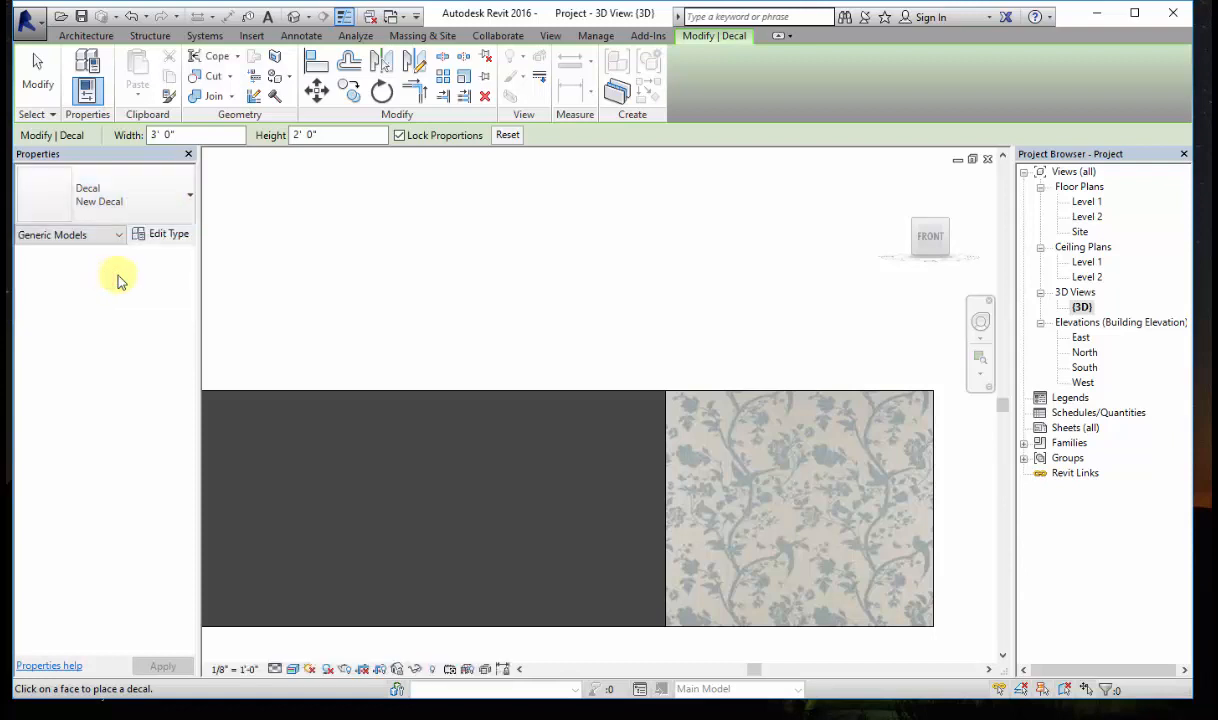
left_click(416, 503)
scroll(484, 507, "up", 1)
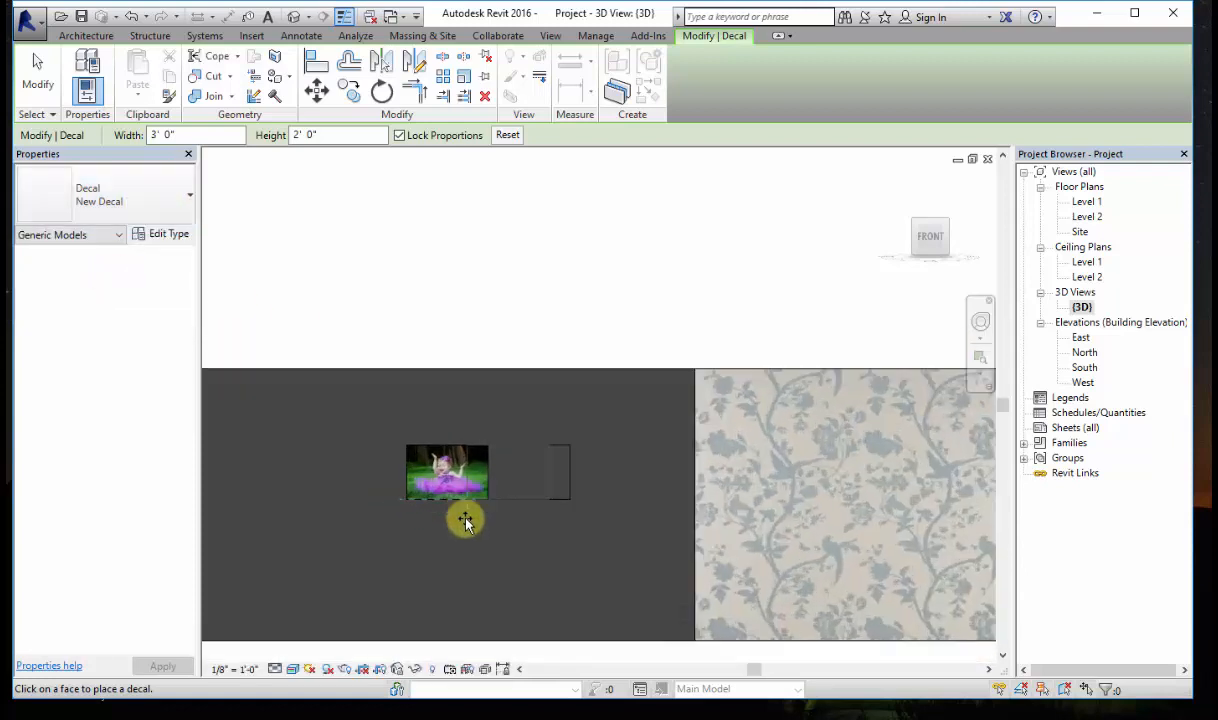
key("Escape")
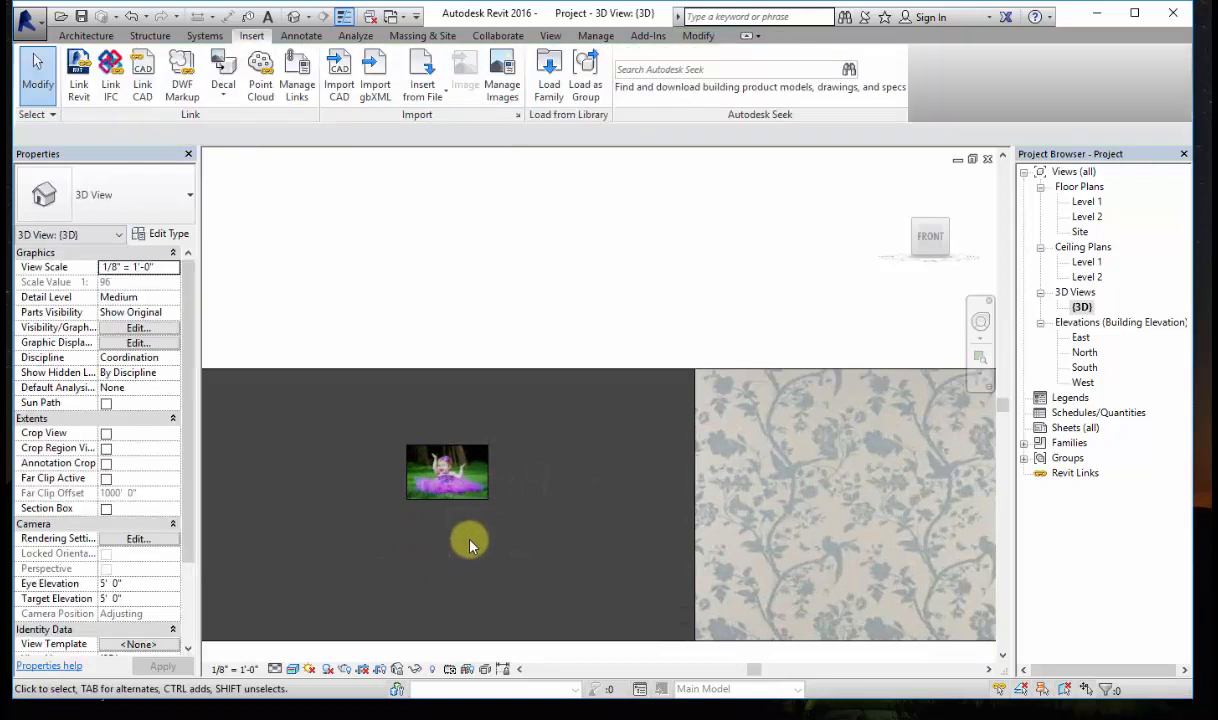
scroll(487, 522, "down", 2)
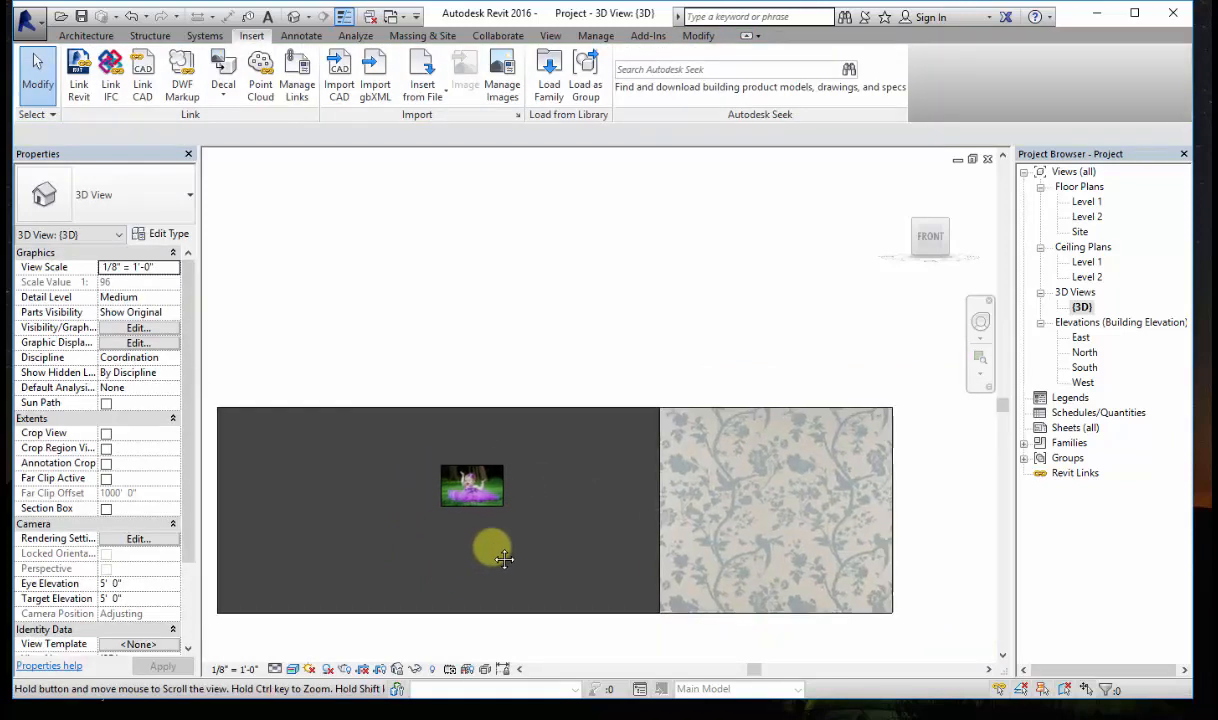